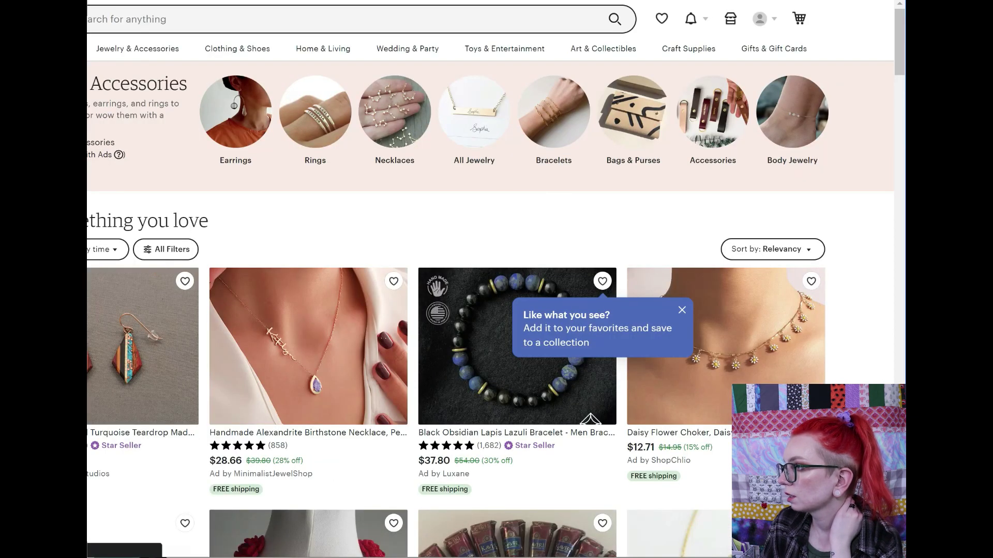
Examine the product photos and listing titles in the Jewelry & Accessories category, down to the end of the results page
mouse_move(176, 57)
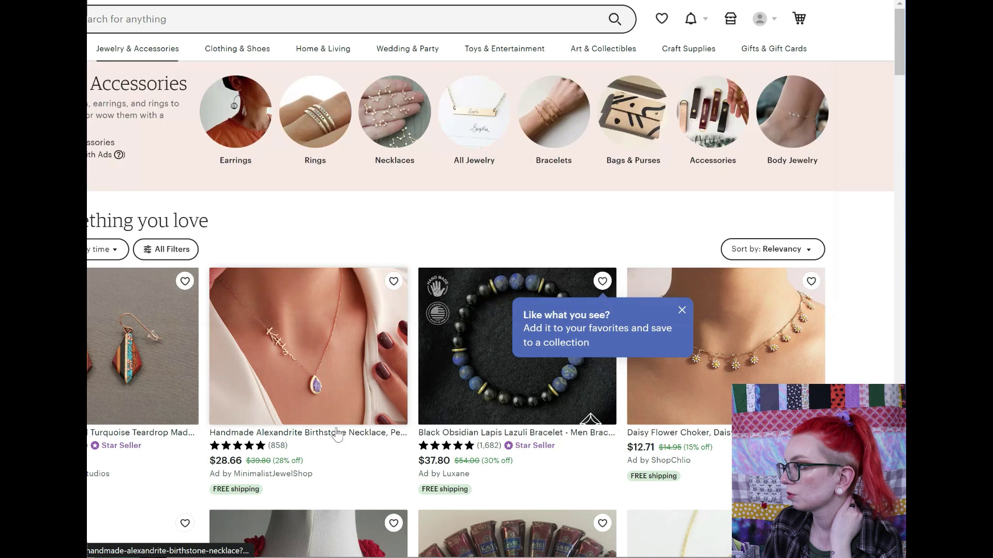
scroll(361, 448, down, 1)
scroll(361, 447, down, 3)
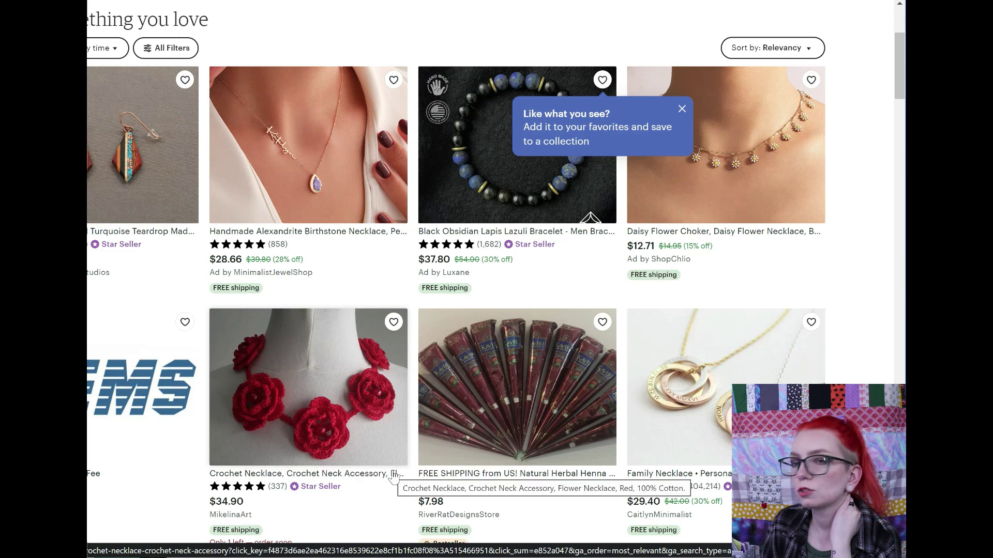
scroll(404, 480, down, 11)
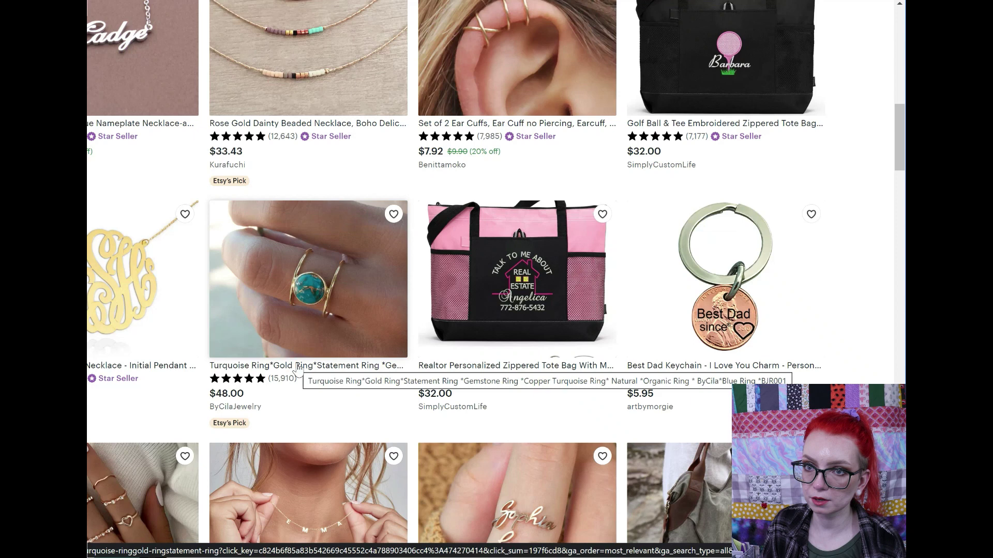
scroll(400, 417, down, 10)
scroll(401, 423, down, 8)
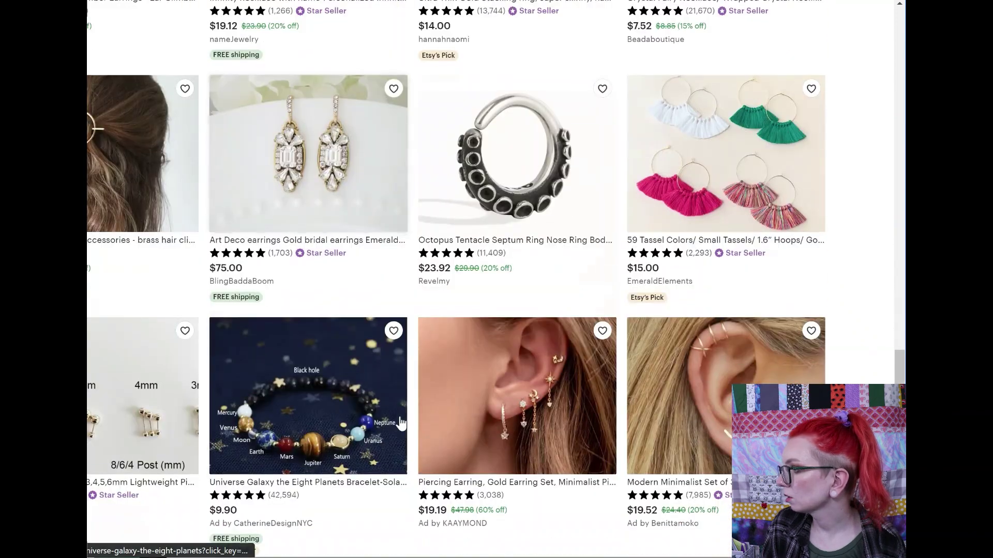
scroll(404, 422, down, 4)
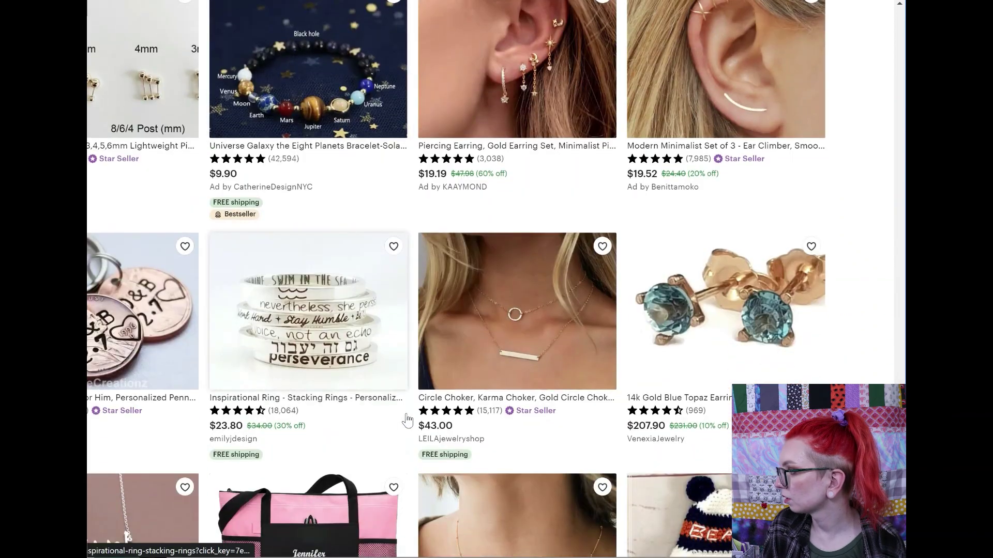
scroll(407, 421, down, 10)
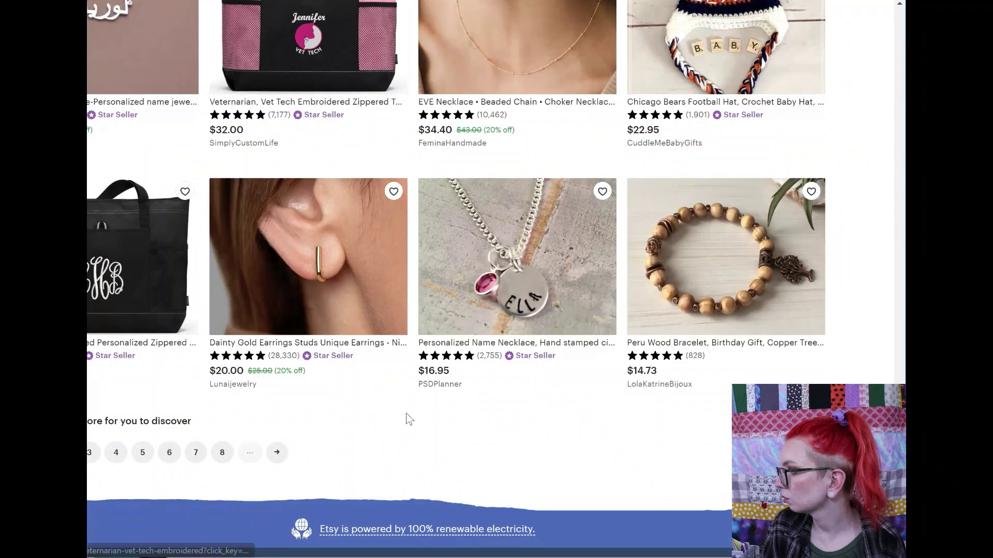
Open page 3 of the Jewelry & Accessories results and examine how its listings are photographed
click(91, 451)
scroll(202, 409, down, 5)
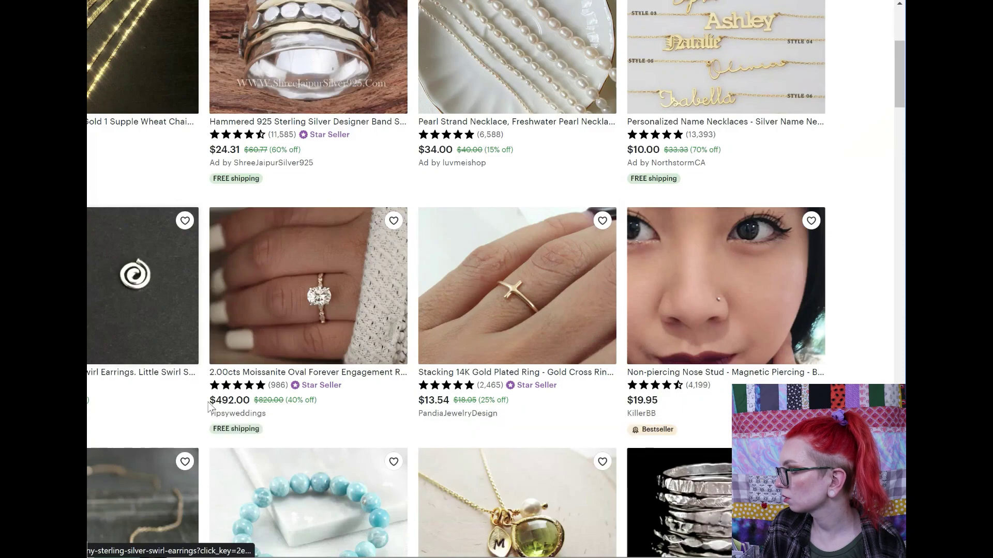
scroll(208, 406, down, 5)
Examine the product photos of the home decor and art listings
scroll(869, 381, down, 15)
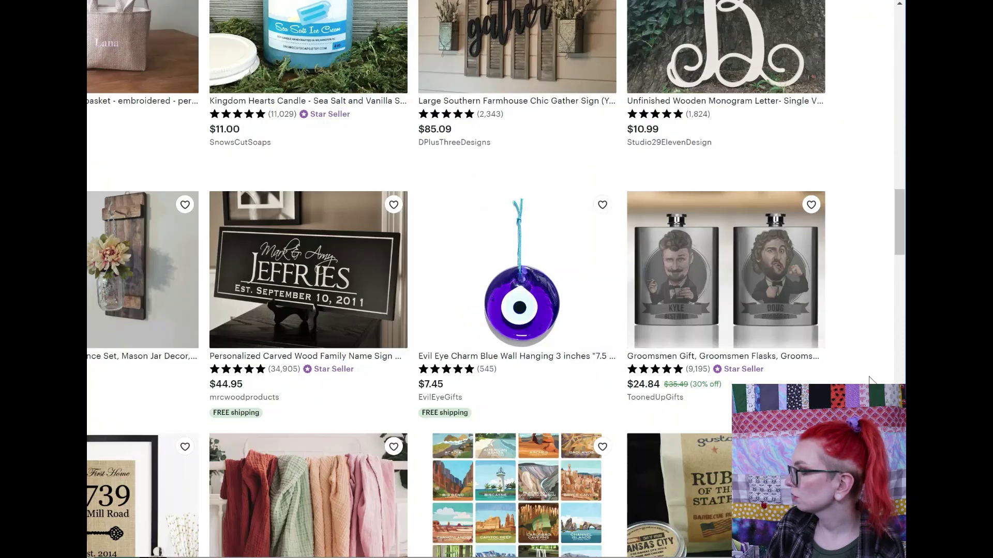
scroll(870, 381, down, 4)
scroll(869, 381, down, 4)
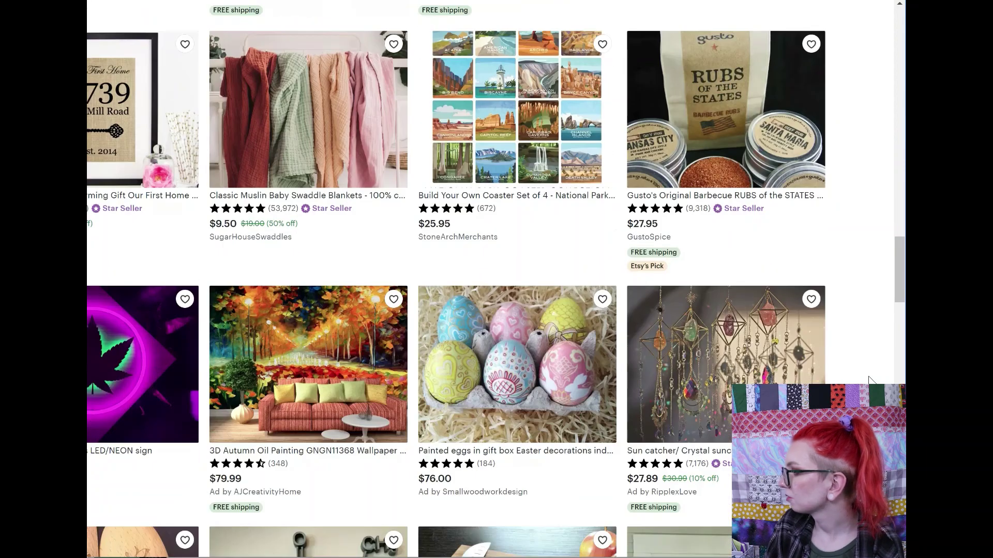
scroll(869, 381, down, 5)
scroll(870, 381, down, 5)
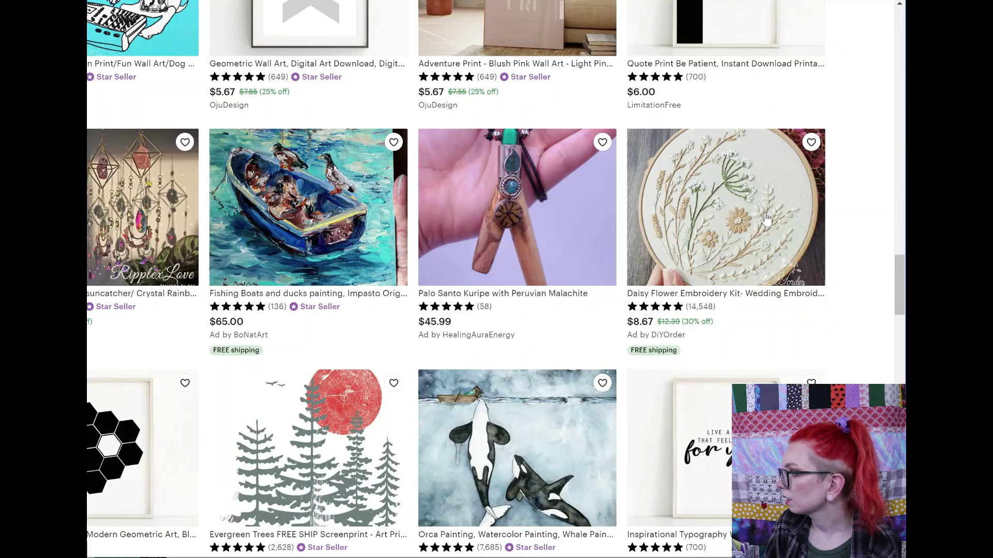
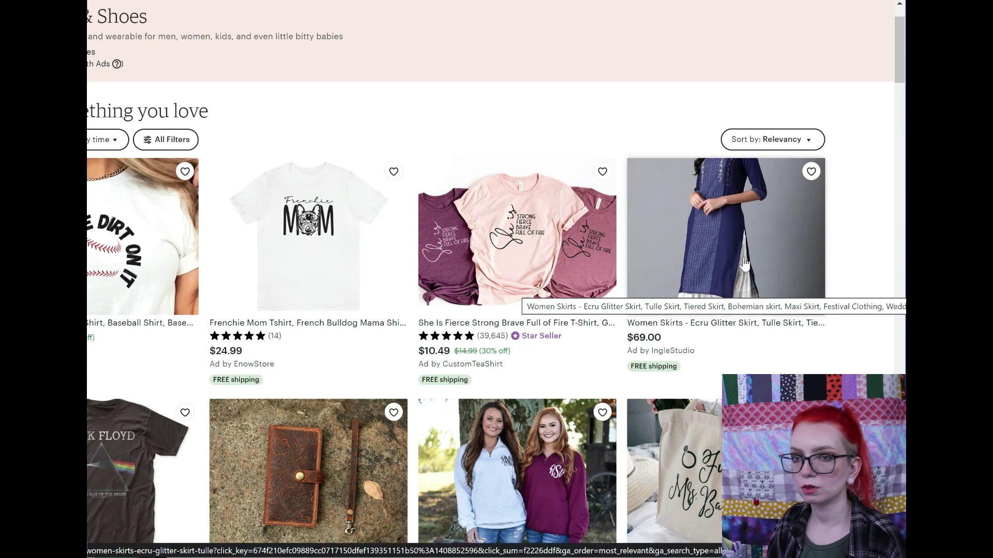
Examine the product photos in the Clothing & Shoes category, comparing how sellers present garments and bags
scroll(439, 216, down, 10)
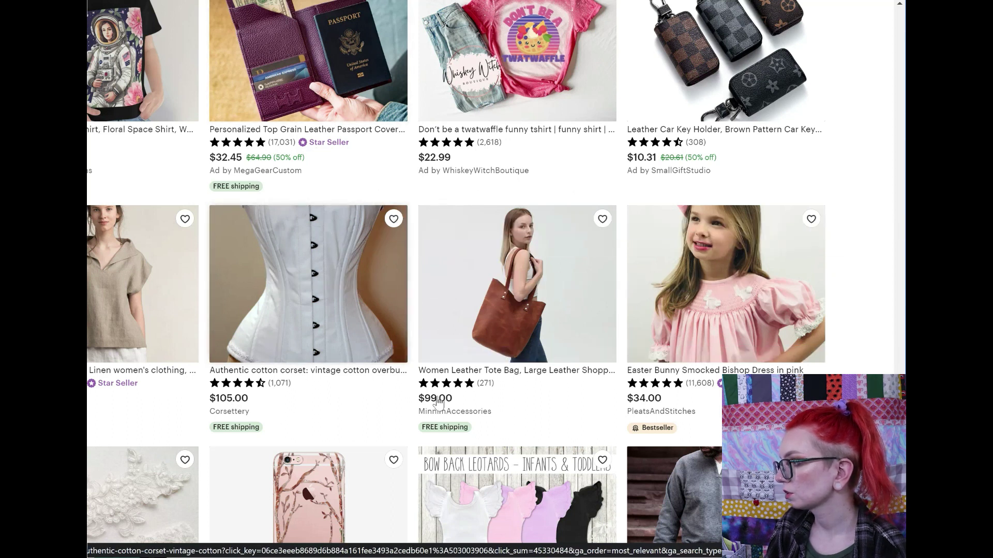
scroll(280, 393, down, 10)
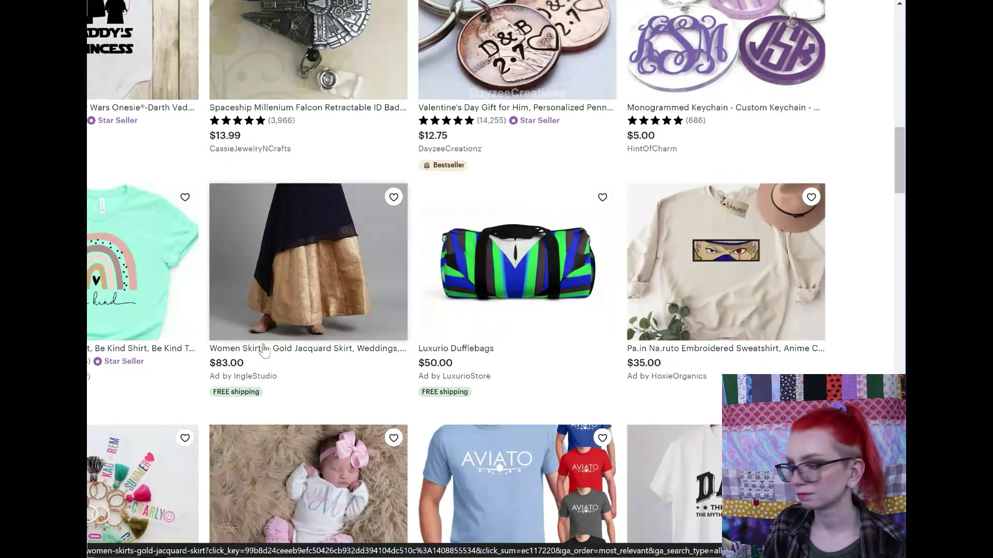
scroll(263, 297, down, 15)
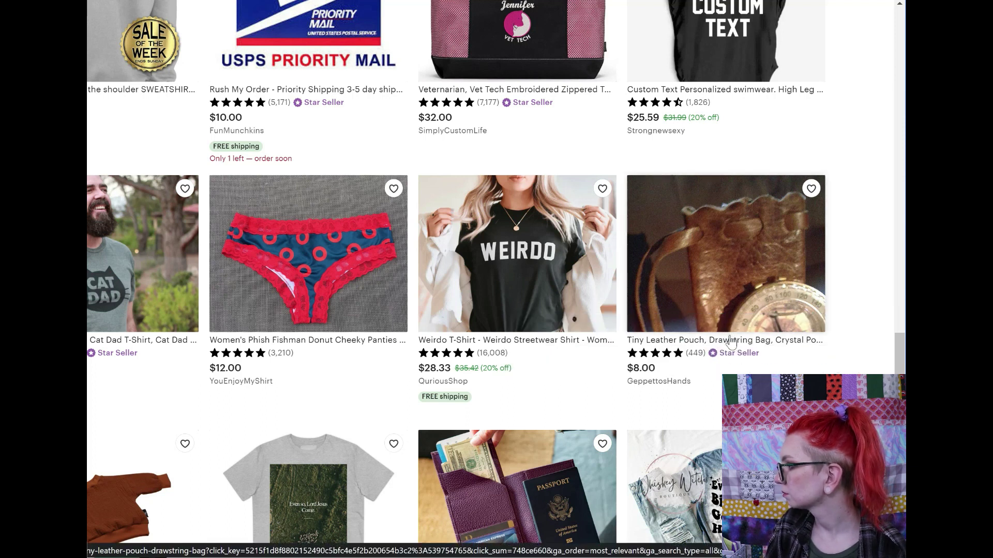
scroll(800, 349, up, 15)
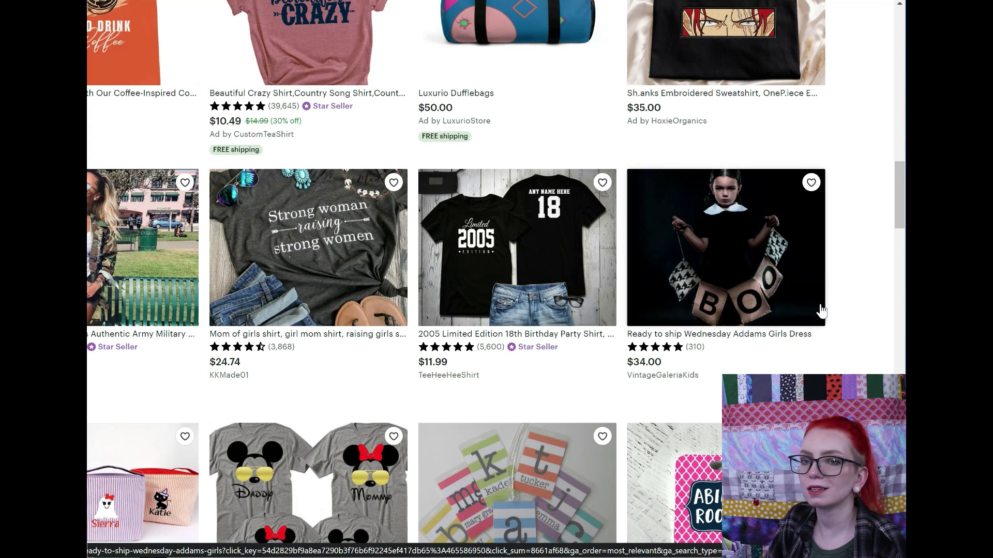
scroll(187, 236, down, 10)
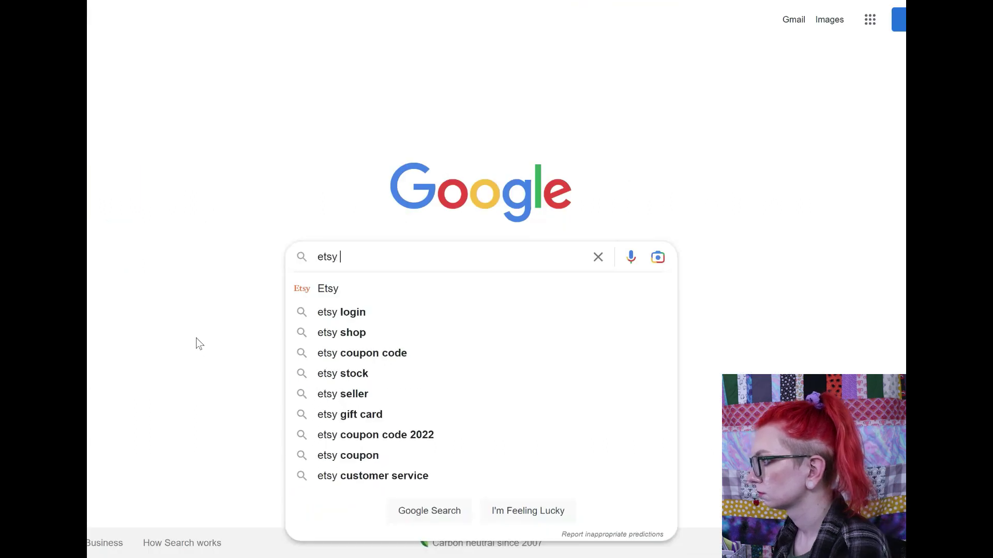
Search Google for "etsy listing photo dimensions"
text(listing)
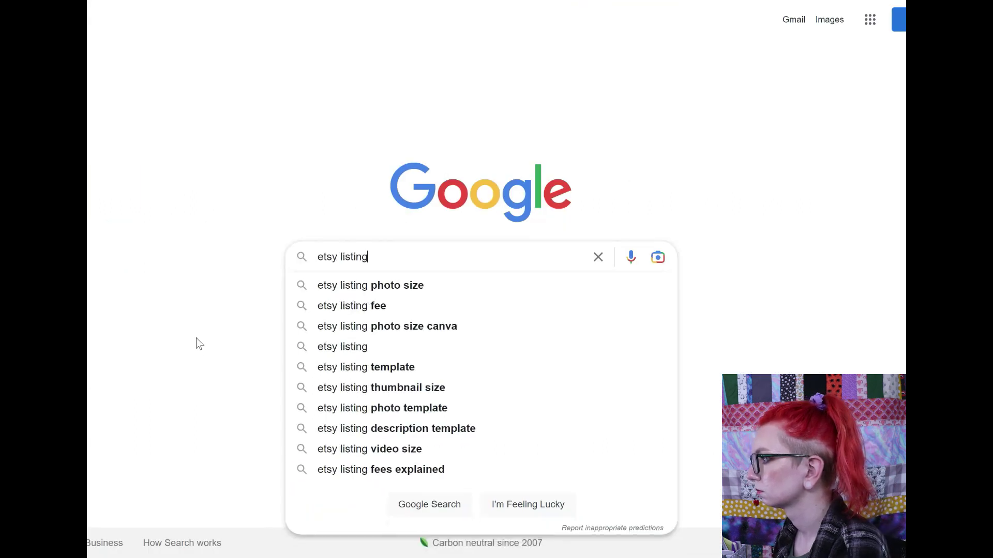
text( photo dimensions)
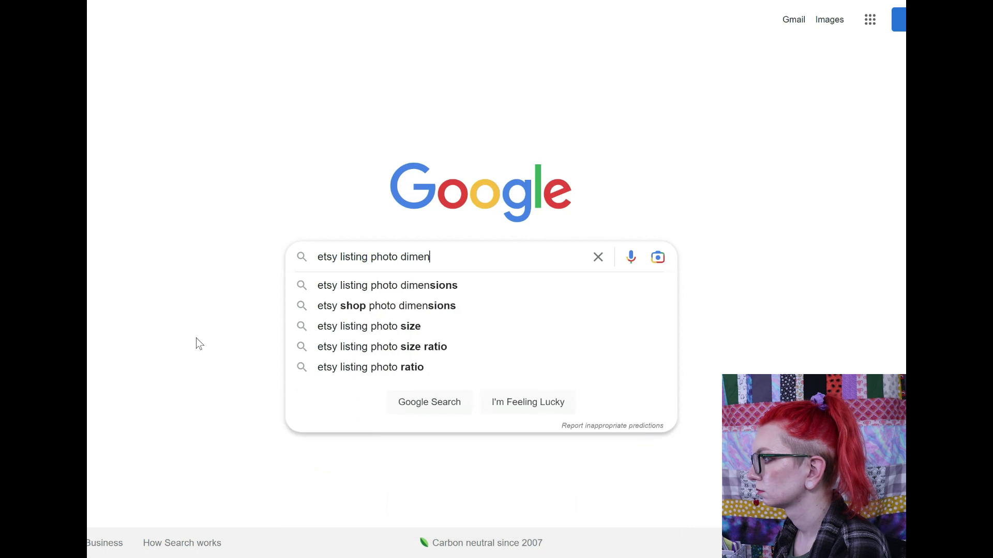
text(')
key(Return)
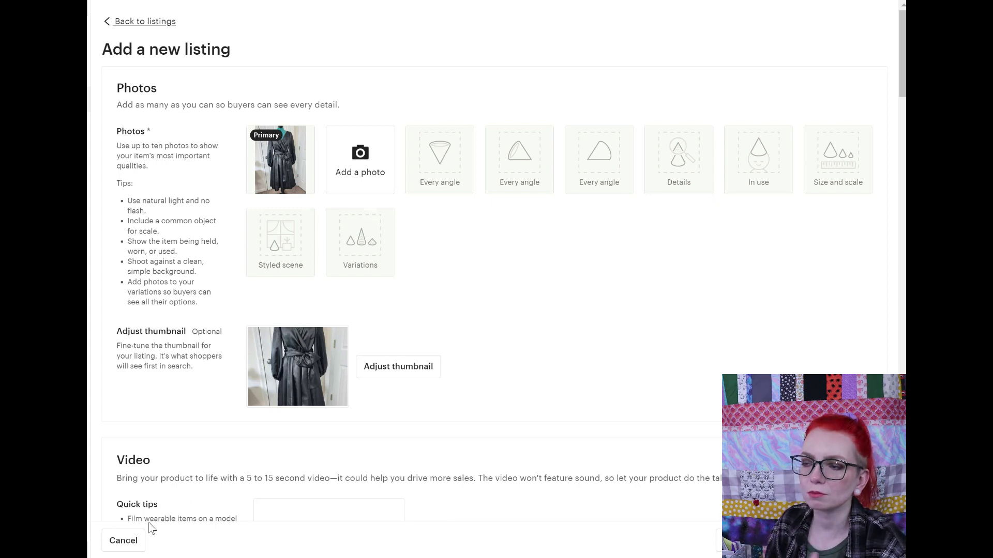
View the new listing's primary dress photo enlarged and close the preview
click(299, 134)
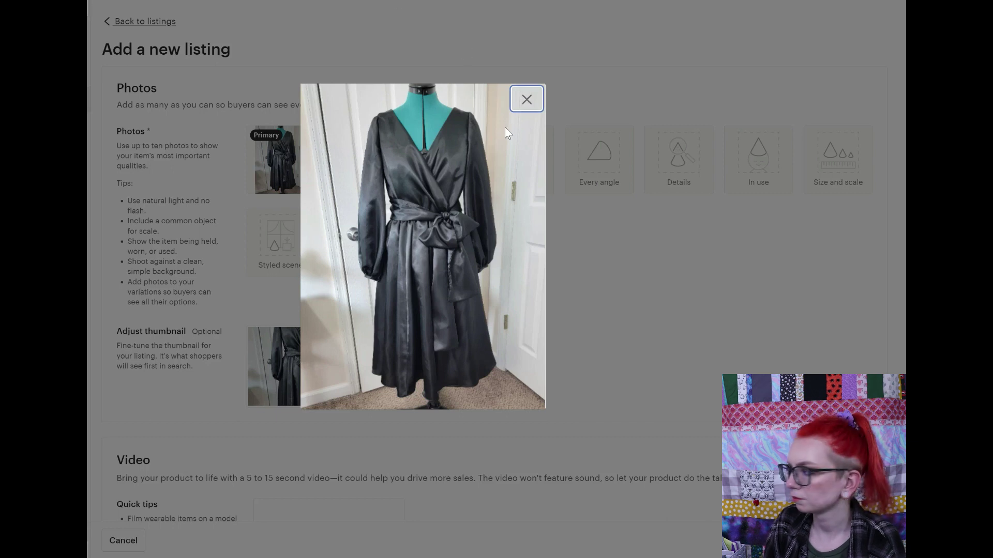
click(524, 97)
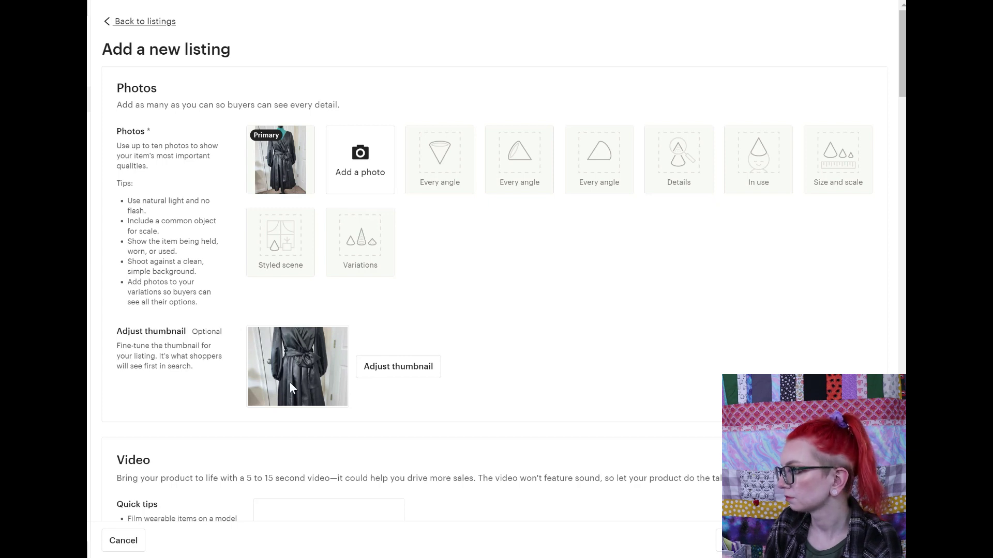
Try to reposition the primary photo in the listing thumbnail so it shows the lower part of the dress
click(366, 374)
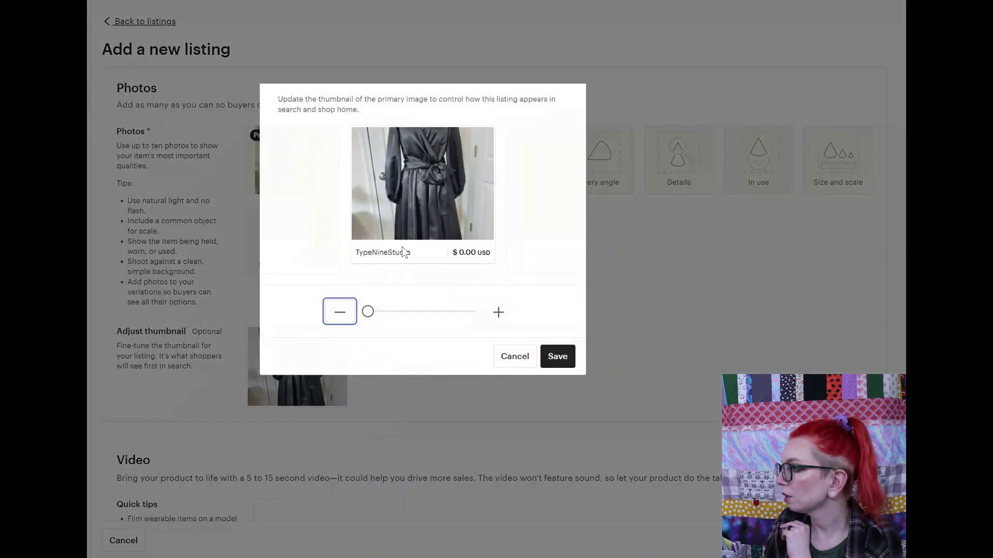
mouse_move(368, 314)
mouse_down()
mouse_move(405, 316)
mouse_move(367, 313)
mouse_up()
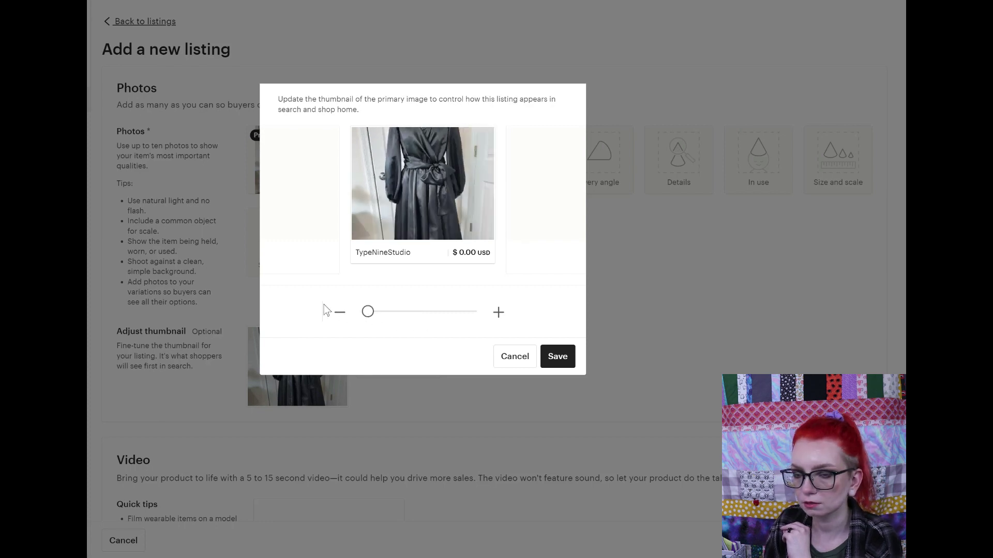
drag(381, 181, 401, 154)
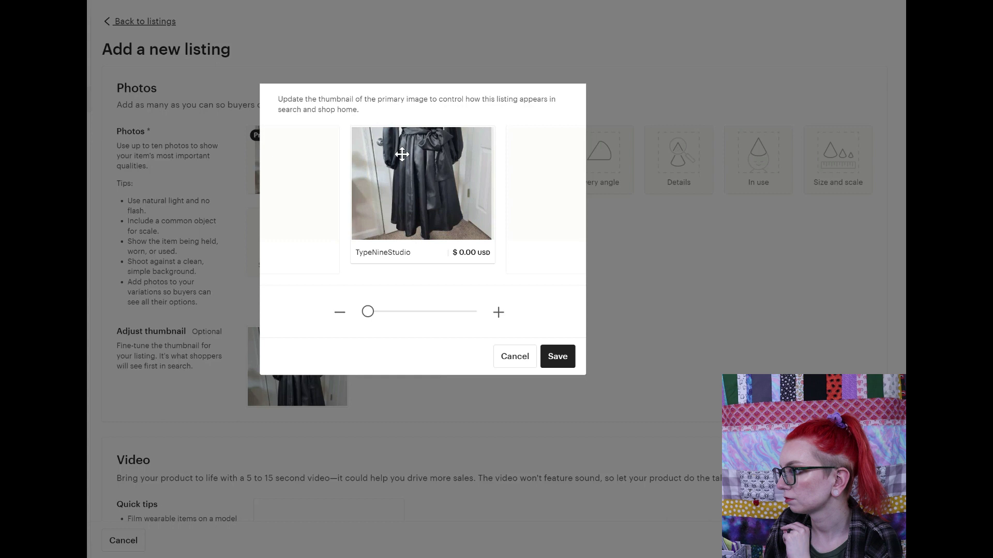
click(356, 256)
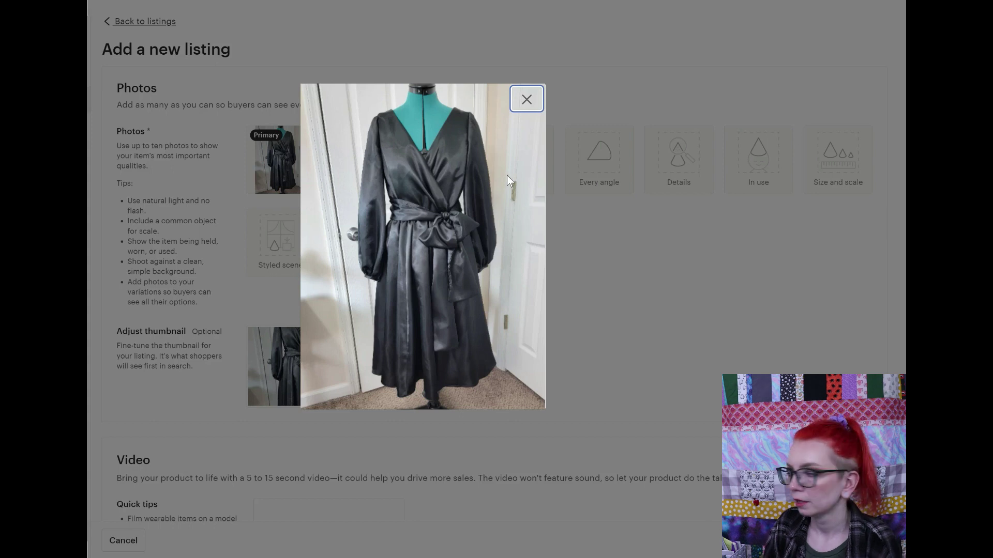
Reopen the enlarged preview of the primary dress photo to check its full framing, and close it
click(527, 98)
click(279, 160)
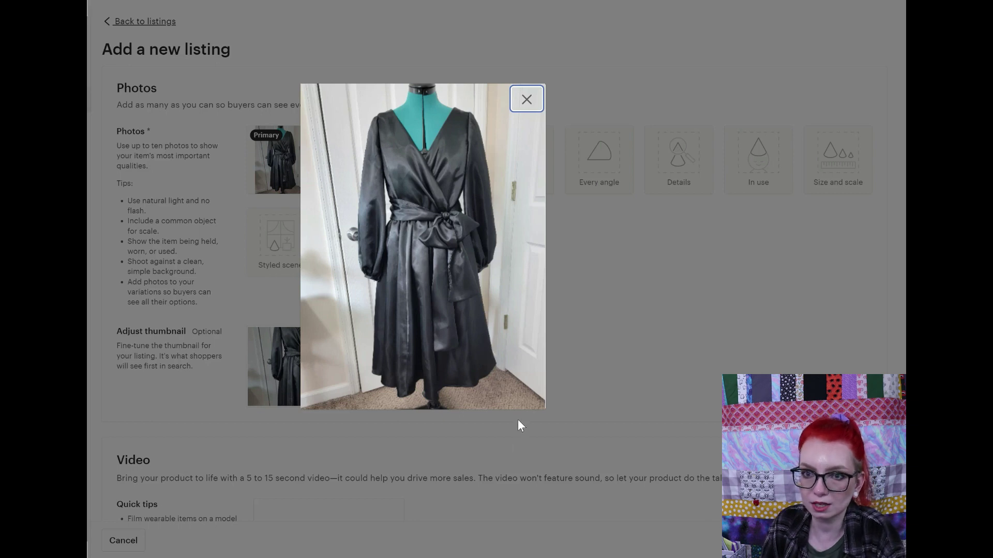
click(505, 456)
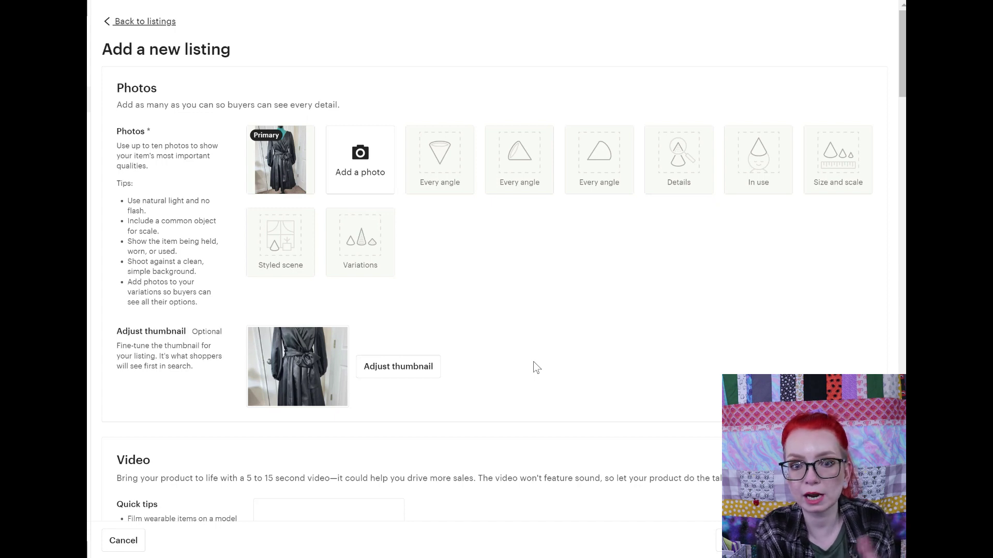
Review the Video and Listing details sections of the form, and check the primary photo's enlarged preview once more
scroll(804, 352, down, 8)
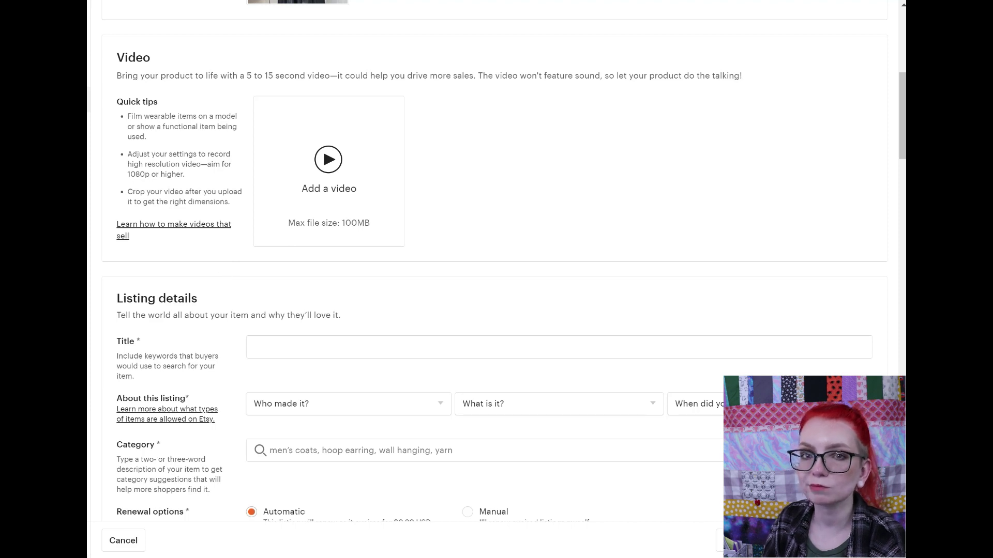
scroll(126, 84, down, 4)
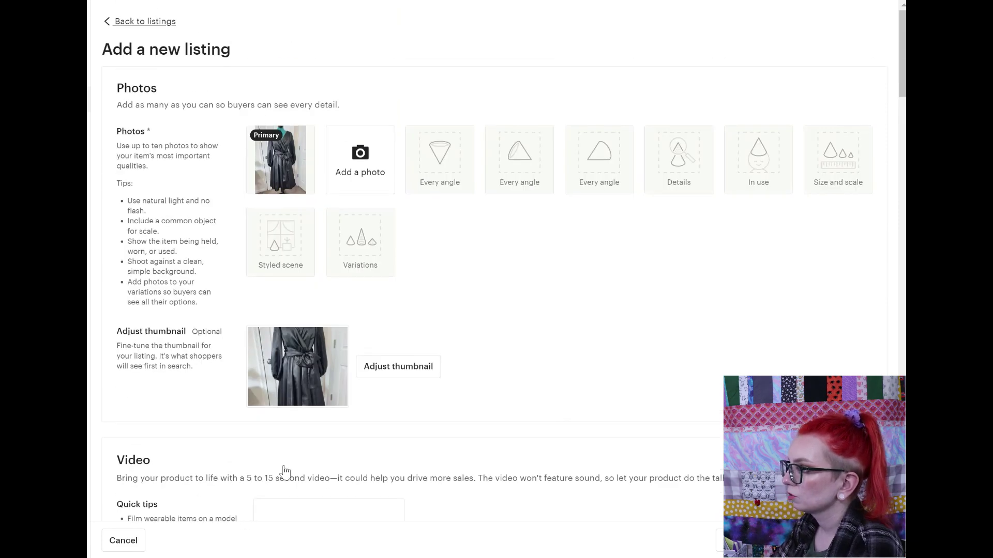
click(275, 150)
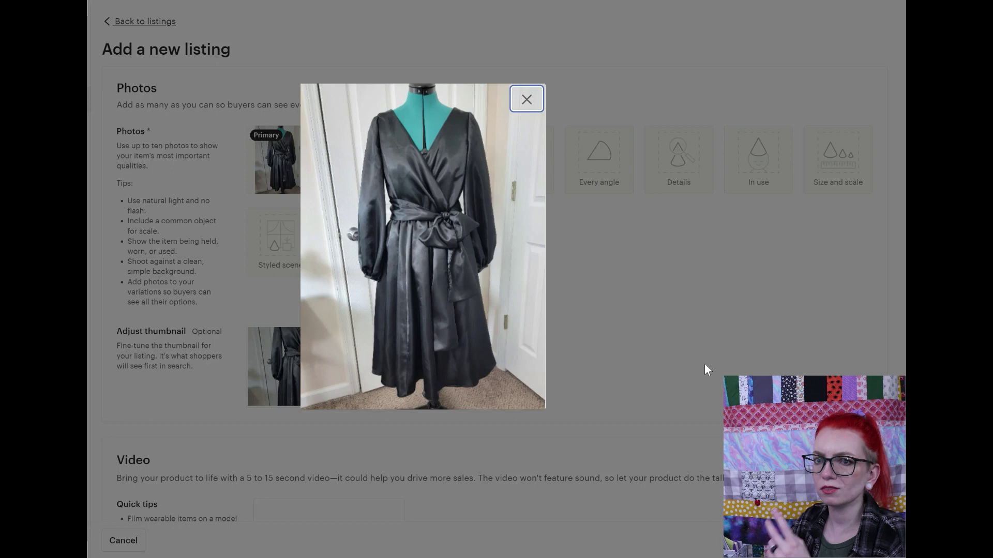
click(526, 98)
Enter "Black Satin Faux Wrap Long Sleeve Lined Dress" as the listing title
scroll(467, 330, down, 10)
scroll(383, 21, down, 3)
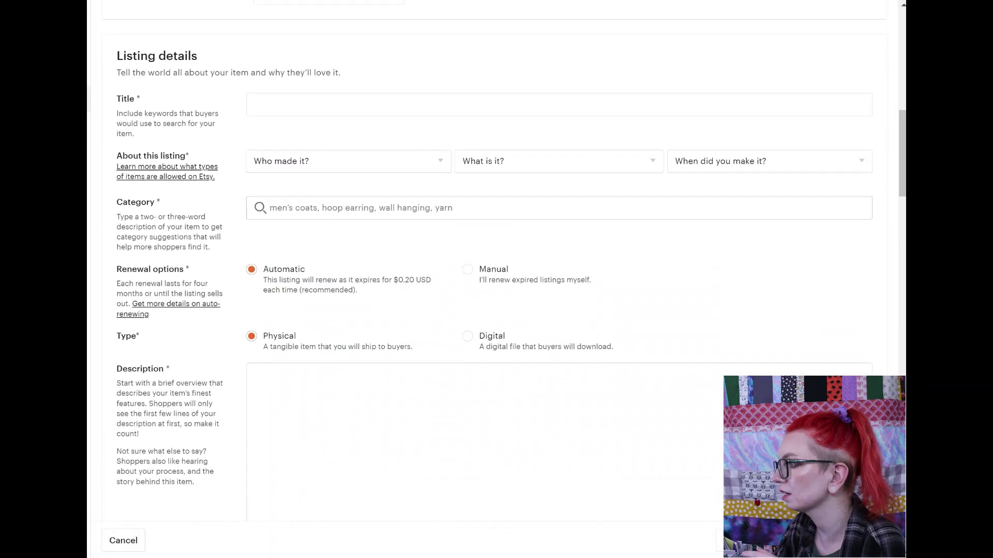
click(330, 75)
text(Black Satin)
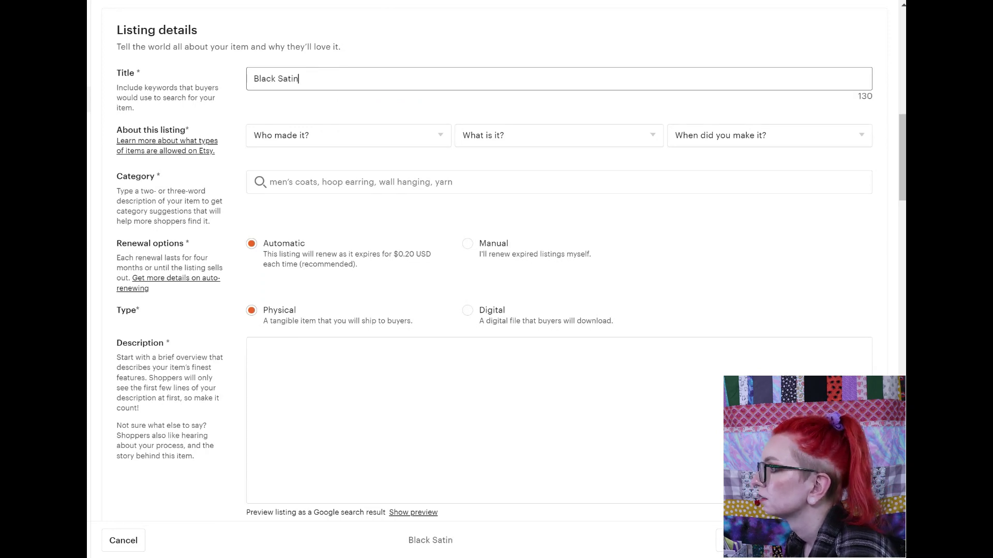
text( Faux W)
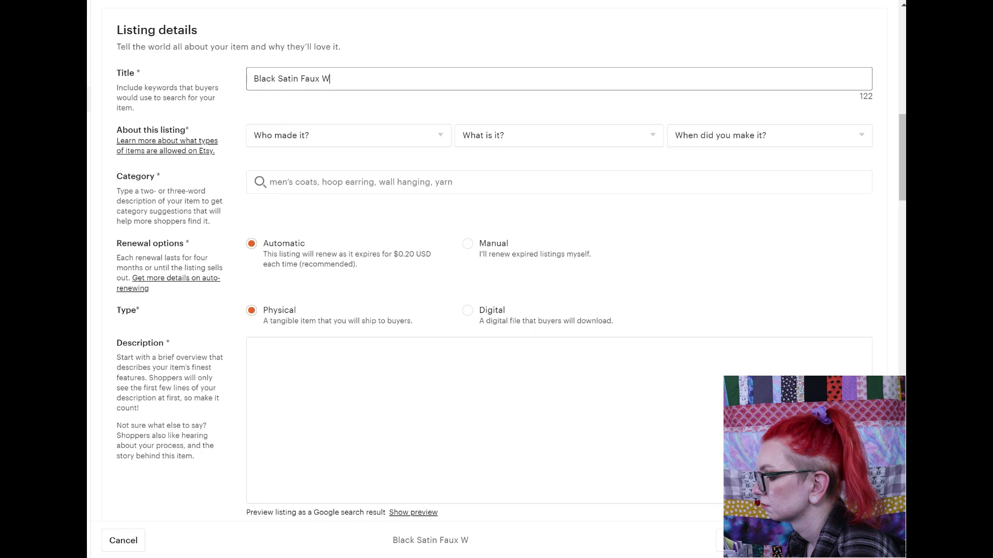
text(rap Long Sle)
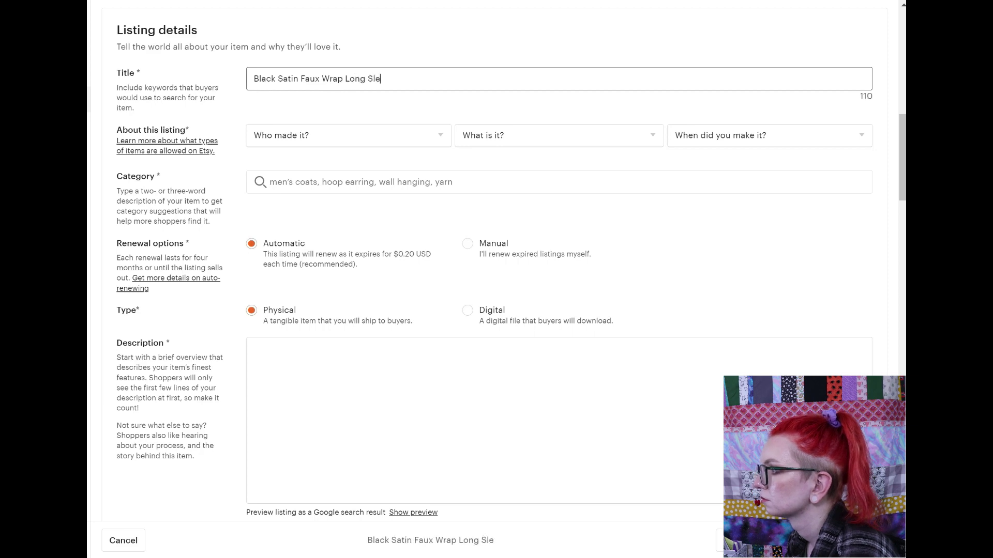
text(eve )
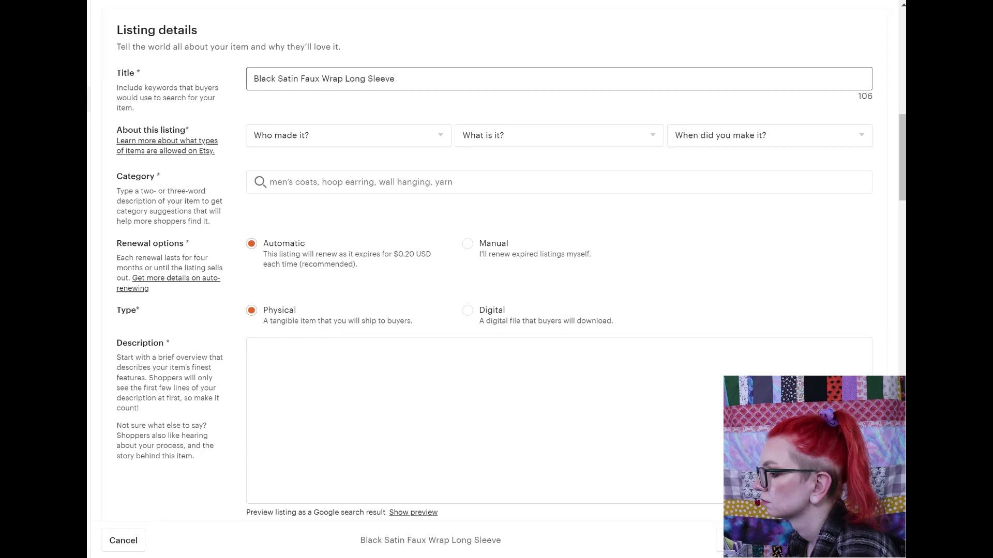
text(Lined )
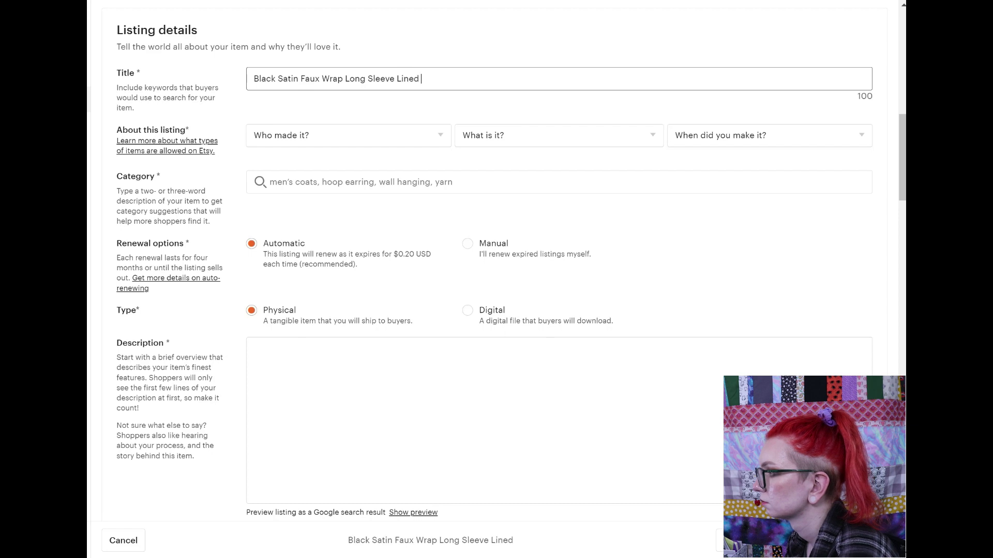
text(Dress)
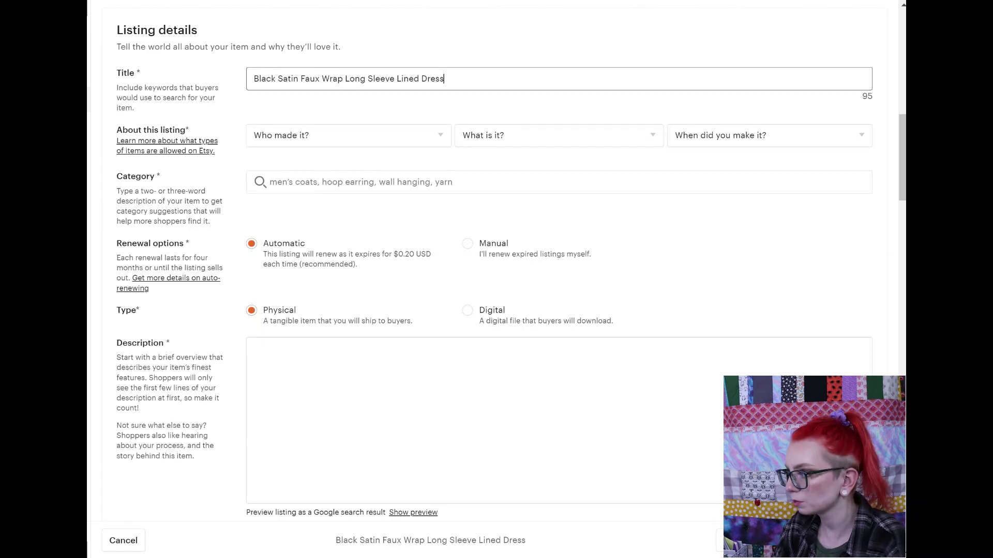
Append "| Polyester Charmeuse" to the end of the listing title
double_click(408, 79)
click(396, 93)
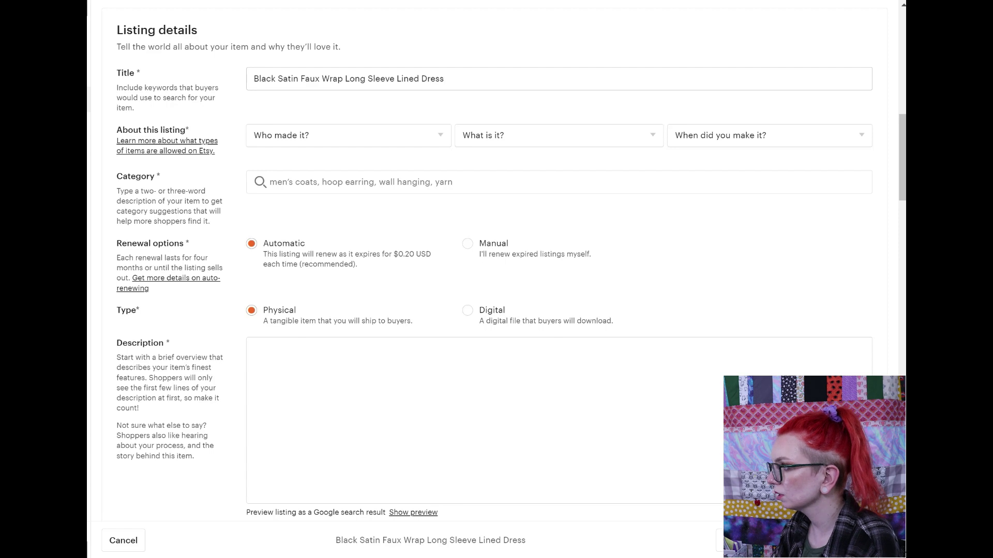
triple_click(470, 72)
click(459, 74)
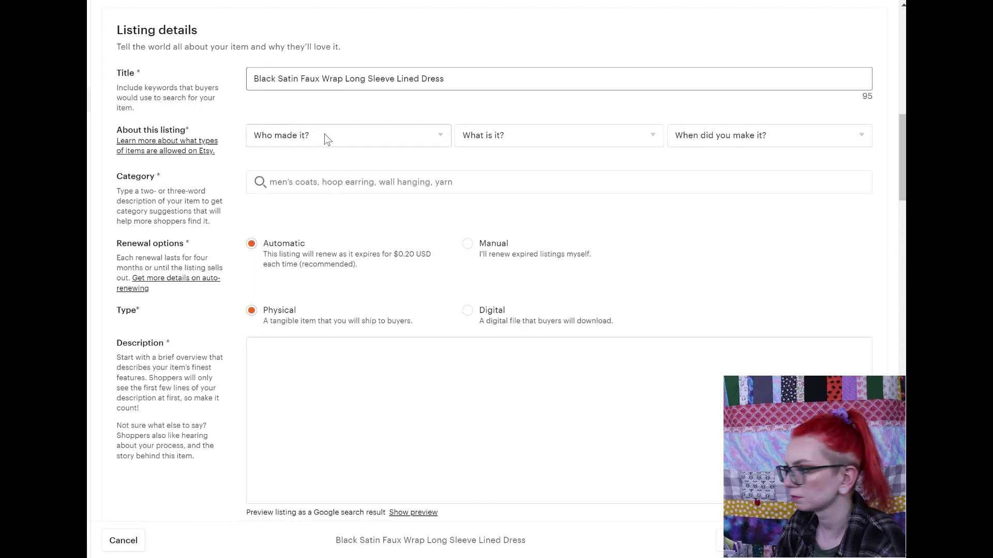
text(| )
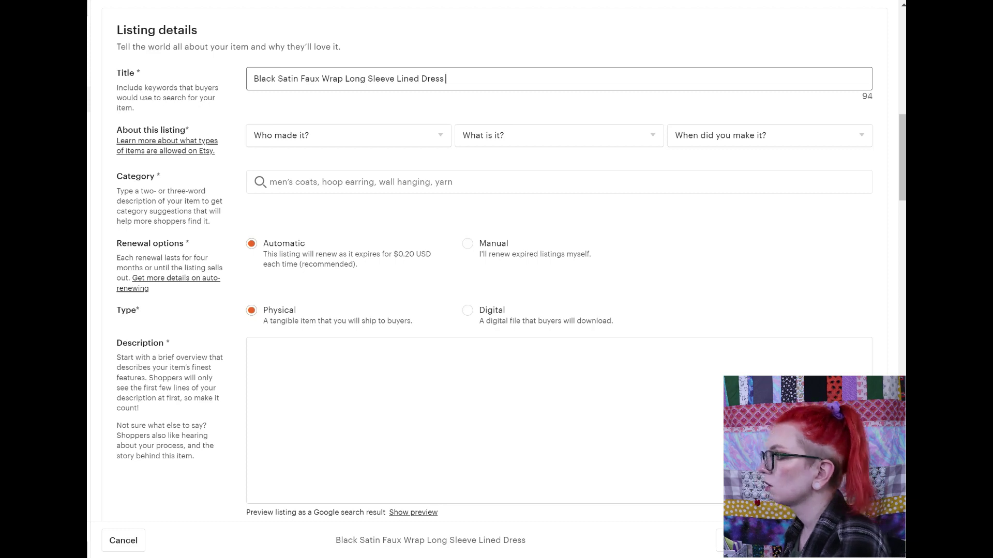
text(Polyw)
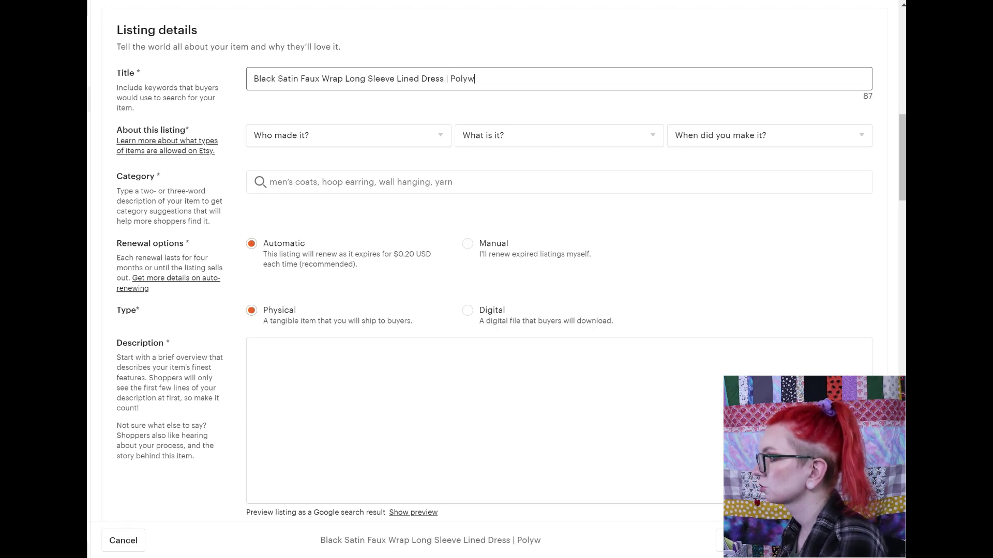
key(BackSpace)
text(est)
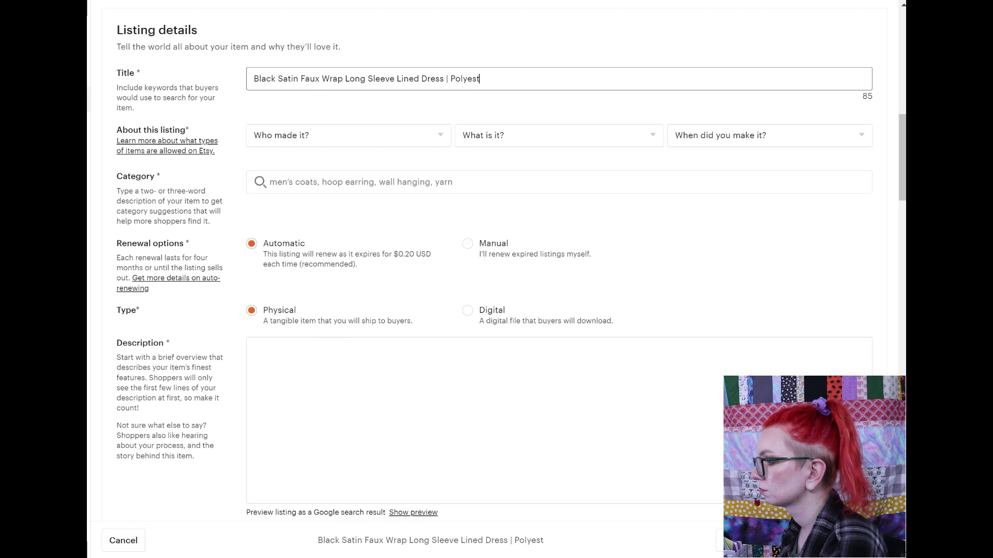
text(er Charmeuse)
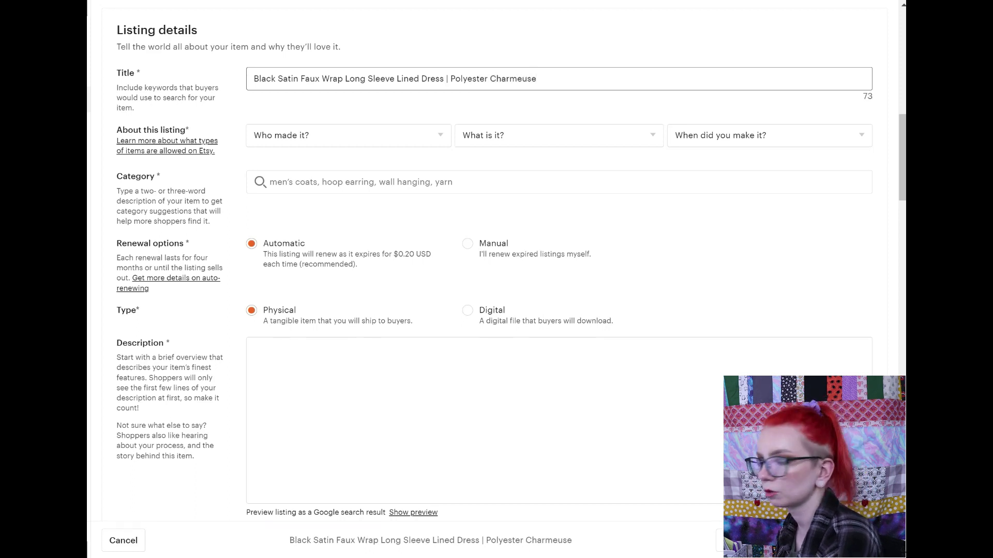
Extend the listing title with "| 70s Inspired House Dress | Vintage Style"
text( | 70s Insti)
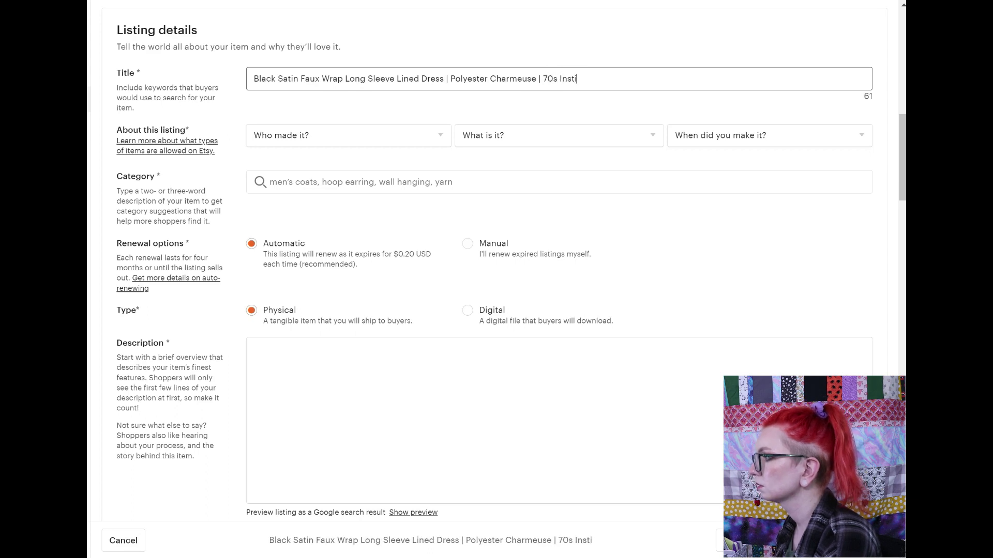
key(BackSpace)
text(p)
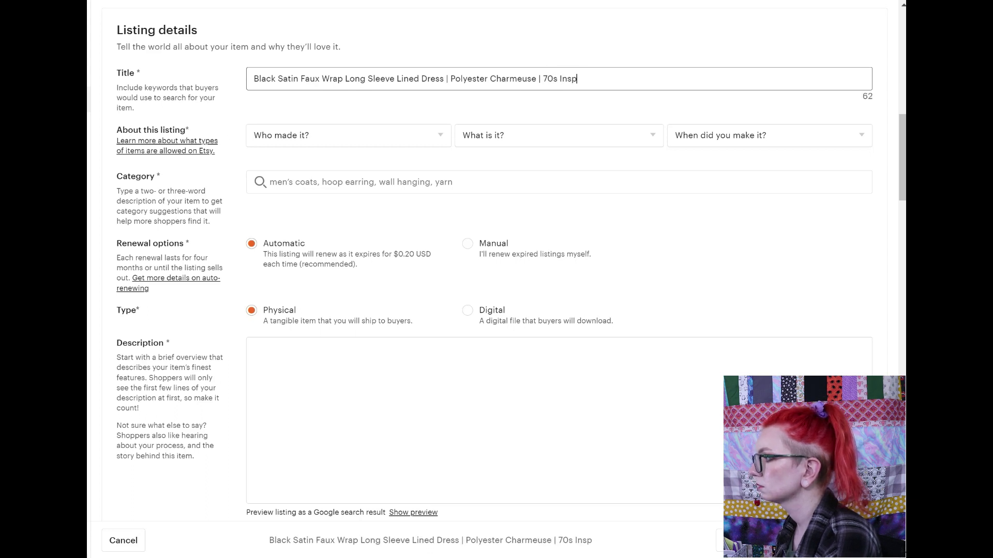
text(ired House)
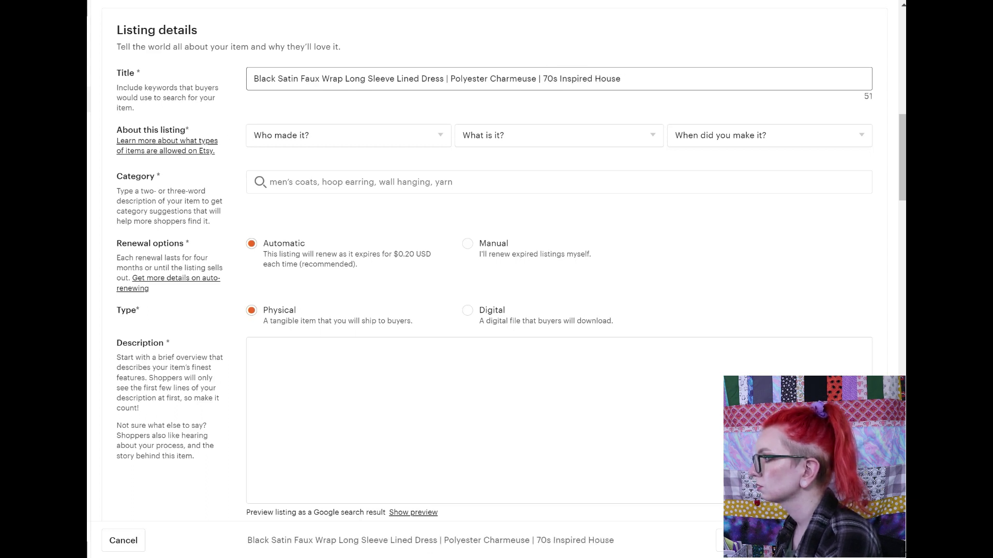
text( Dress)
text( | Vintage Stry)
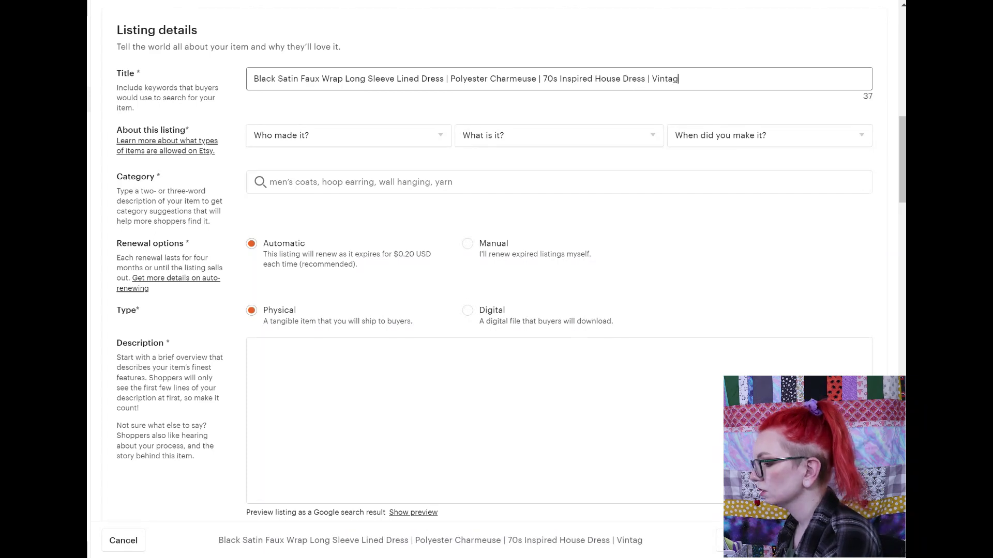
key(BackSpace)
key(BackSpace)
text(yle)
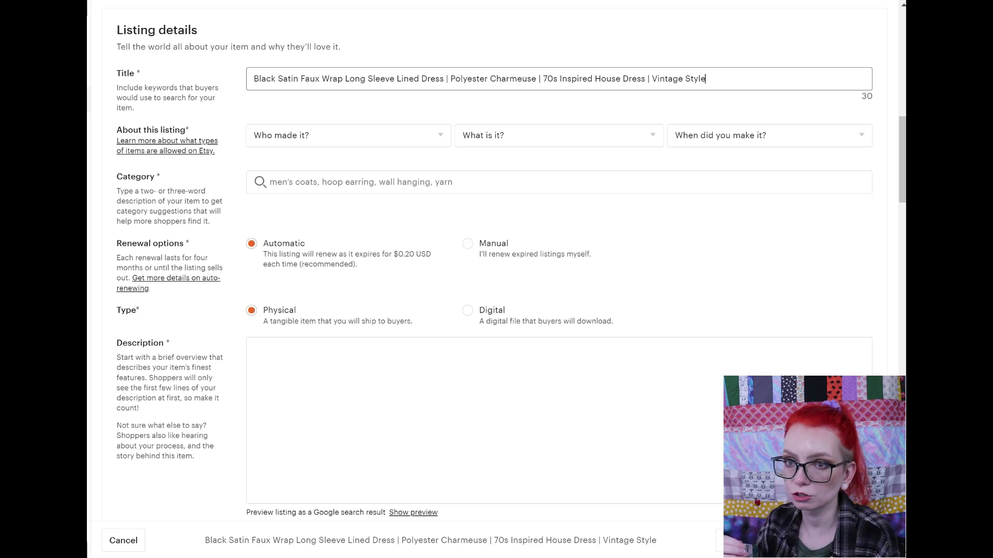
In the listing's About section, set the maker to "I did" and the item to "A finished product"
scroll(290, 184, up, 10)
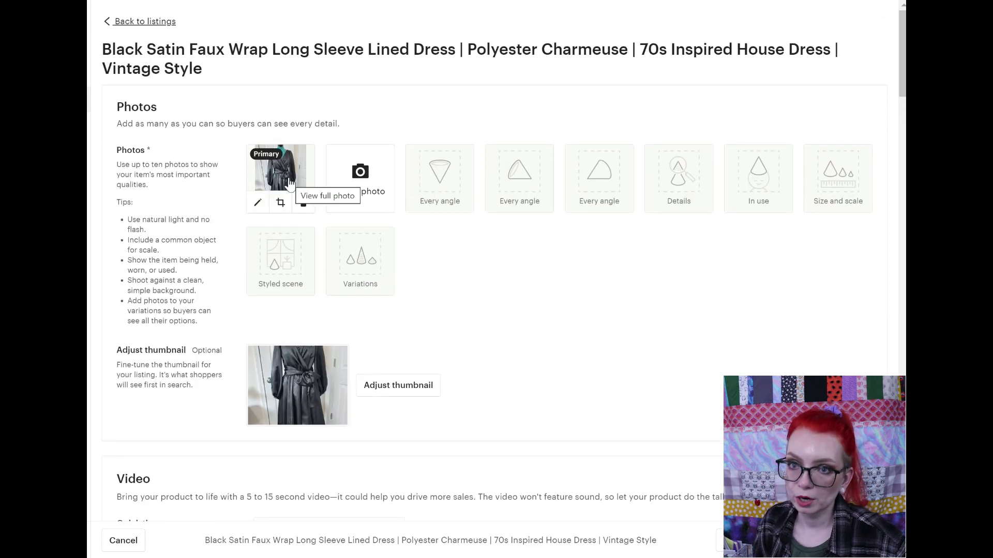
scroll(290, 184, down, 5)
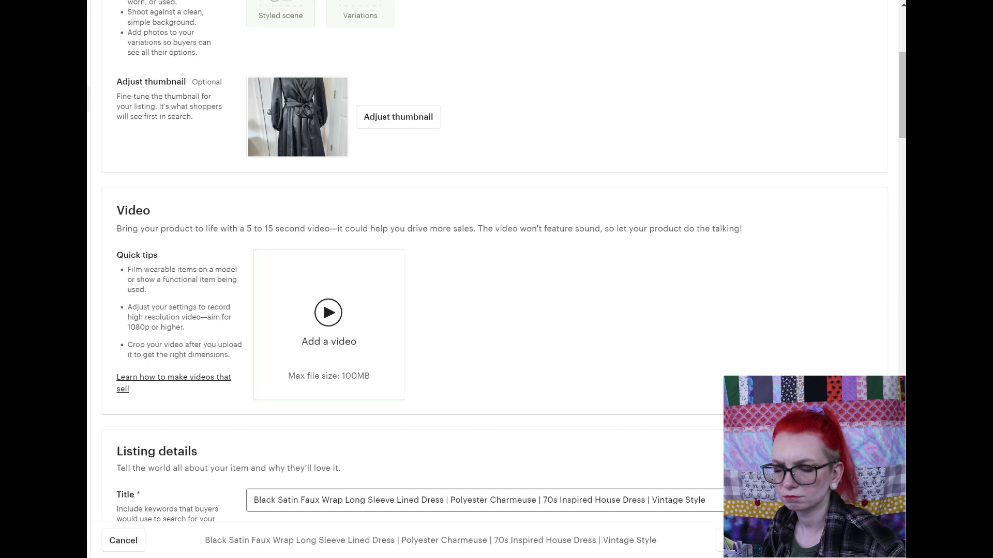
scroll(173, 261, down, 6)
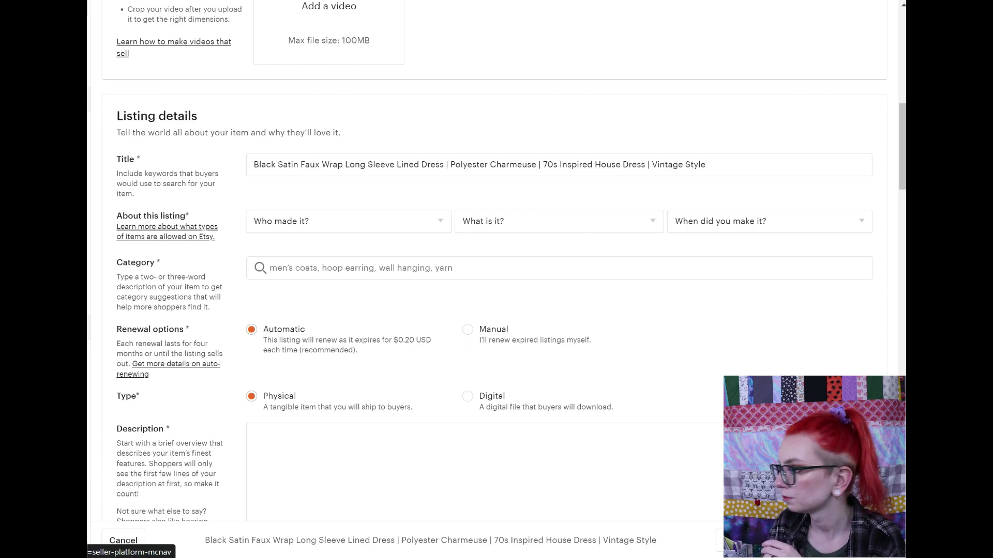
click(266, 222)
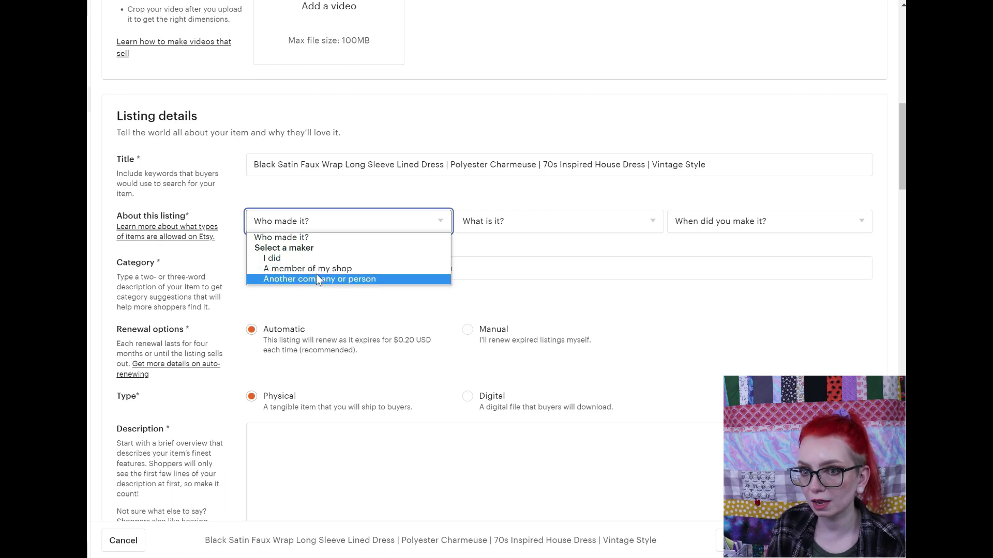
click(295, 258)
click(512, 223)
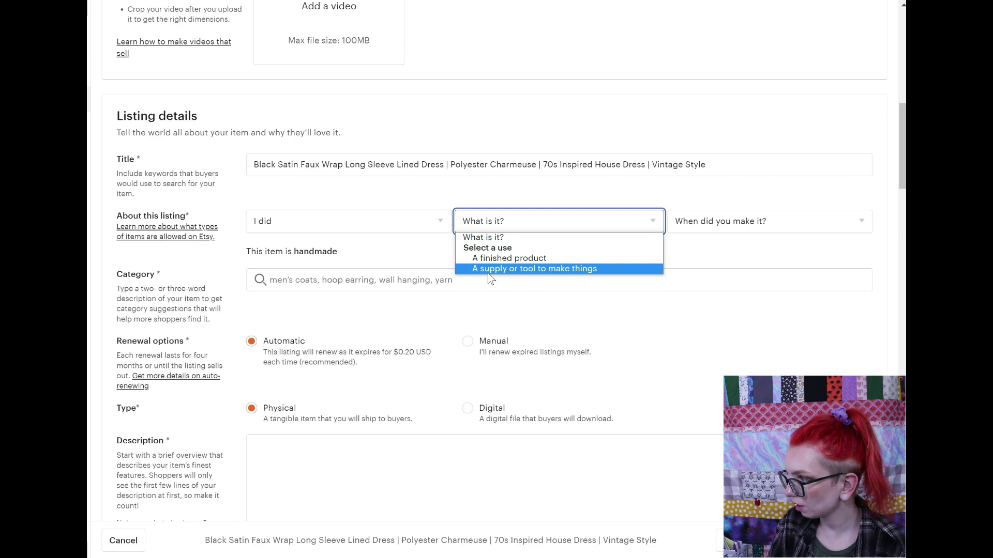
click(510, 258)
Change the maker to "Another company or person" and review the available date ranges for when the item was made
click(681, 223)
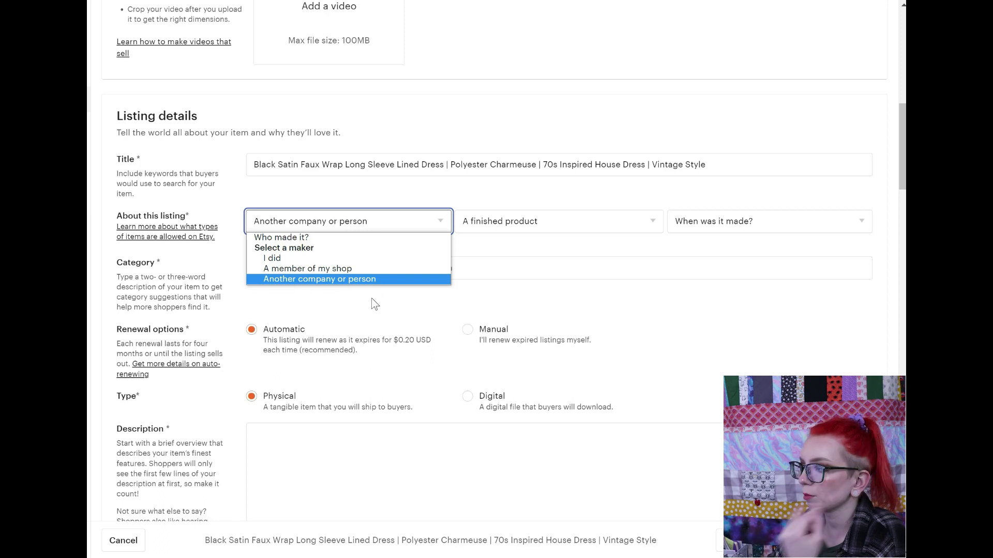
click(331, 279)
click(780, 222)
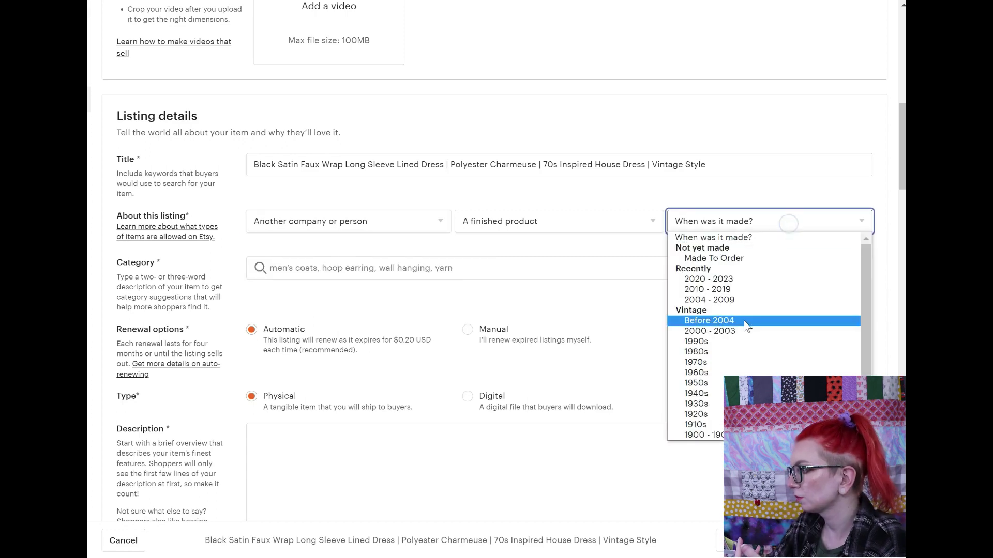
scroll(736, 362, down, 1)
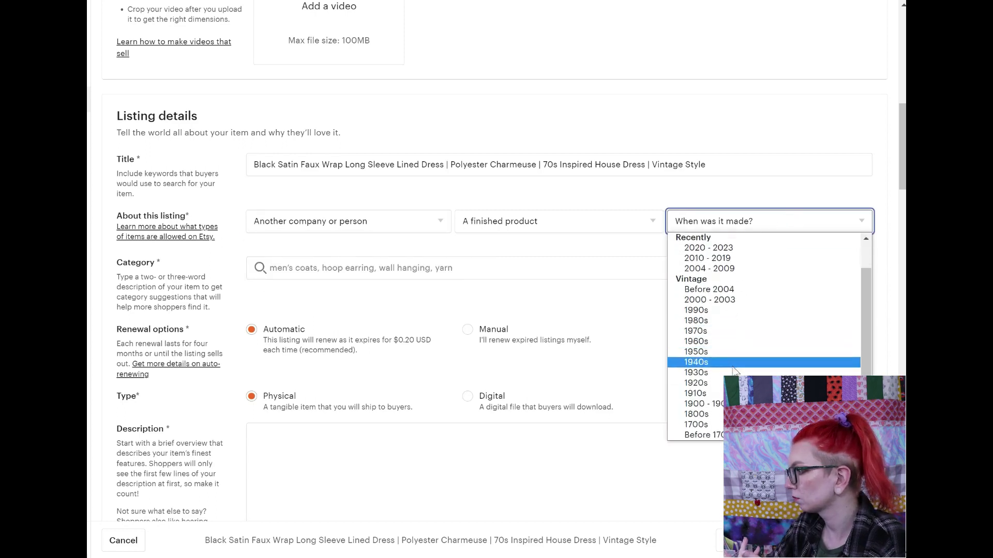
scroll(739, 336, up, 1)
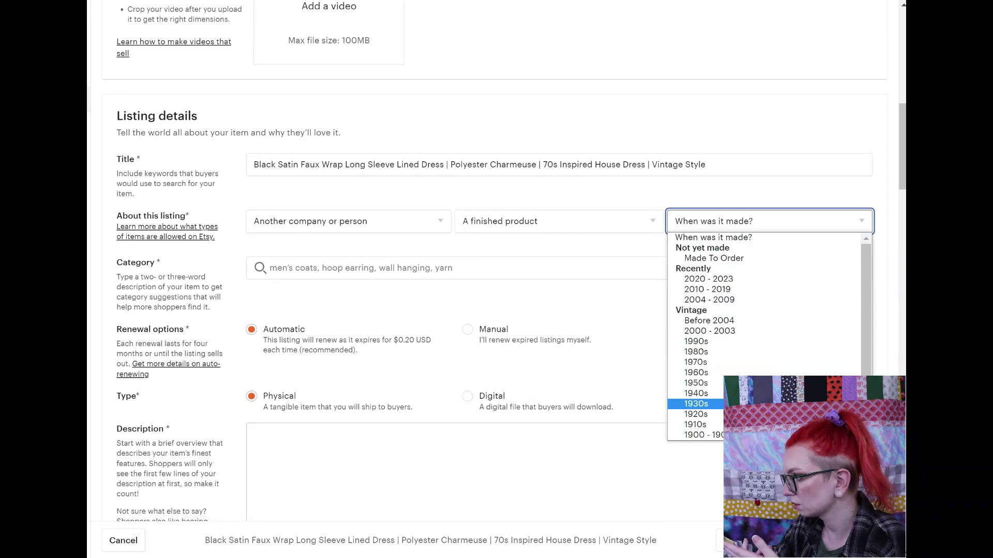
Open the manual category selection for the listing, choose Accessories and look through its subcategories
click(318, 268)
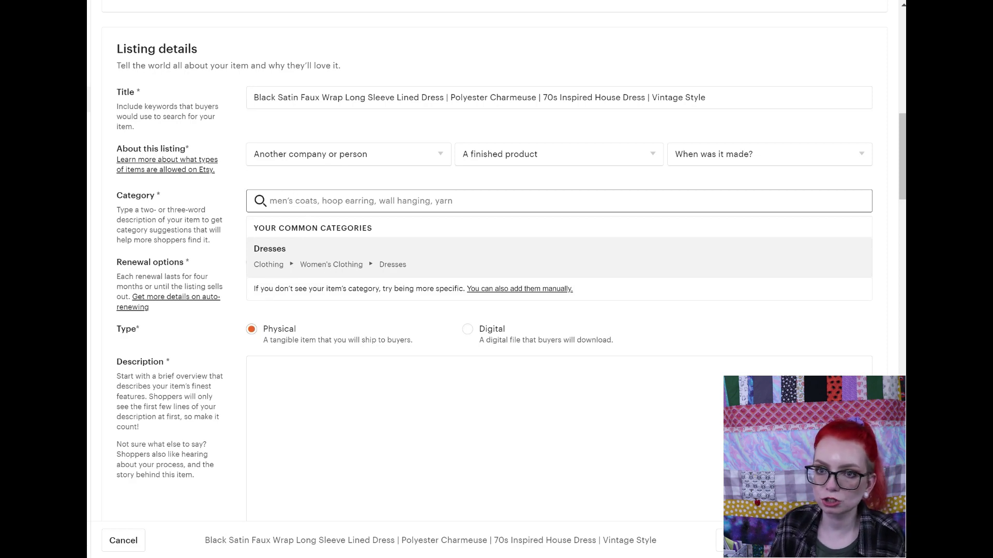
click(496, 289)
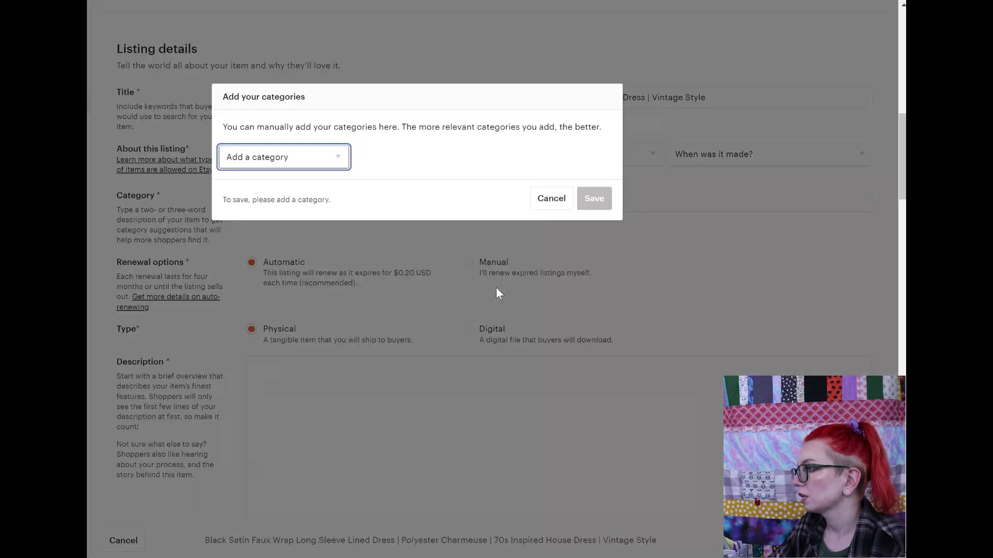
click(323, 161)
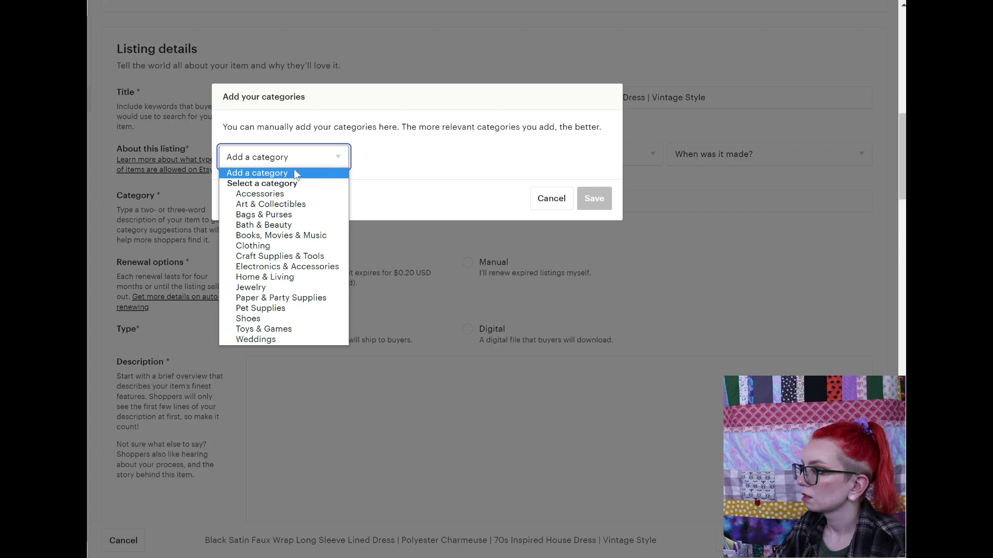
click(257, 191)
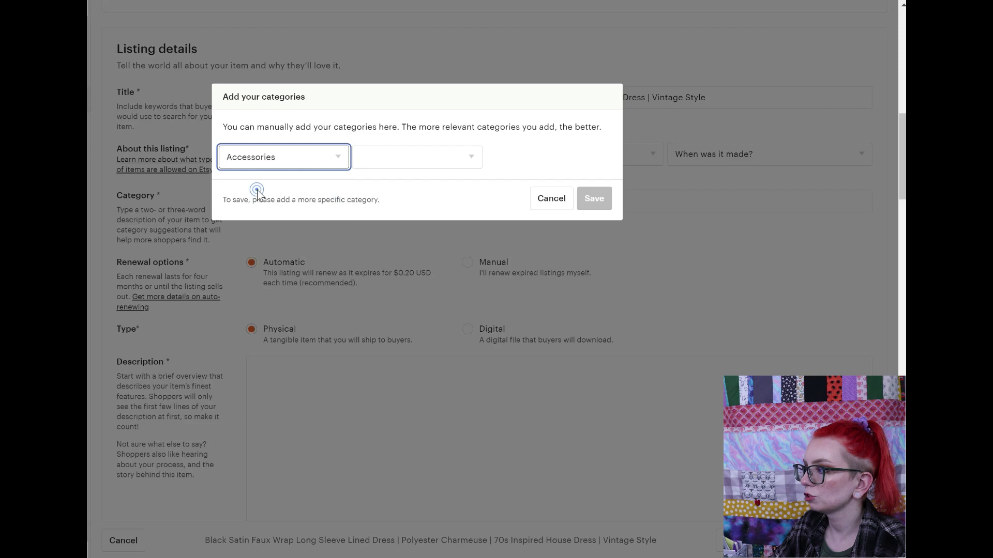
click(400, 160)
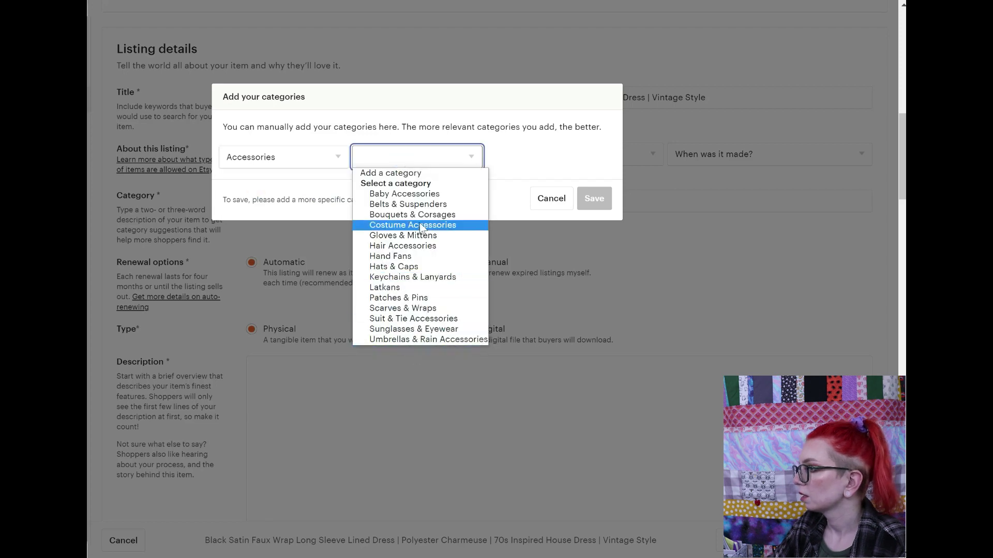
Look through the manual category selection, examining Home & Living and the subcategories of Craft Supplies & Tools
click(316, 154)
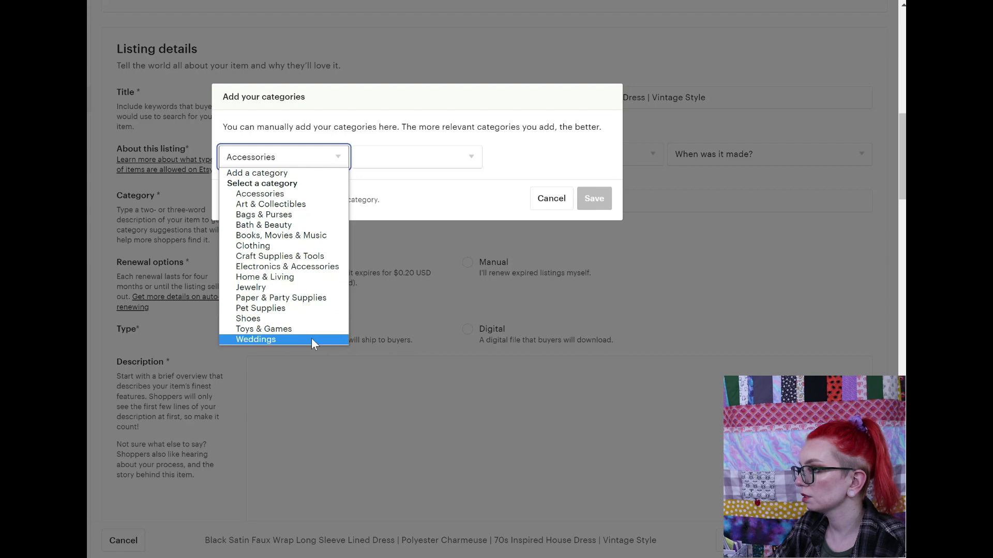
click(252, 205)
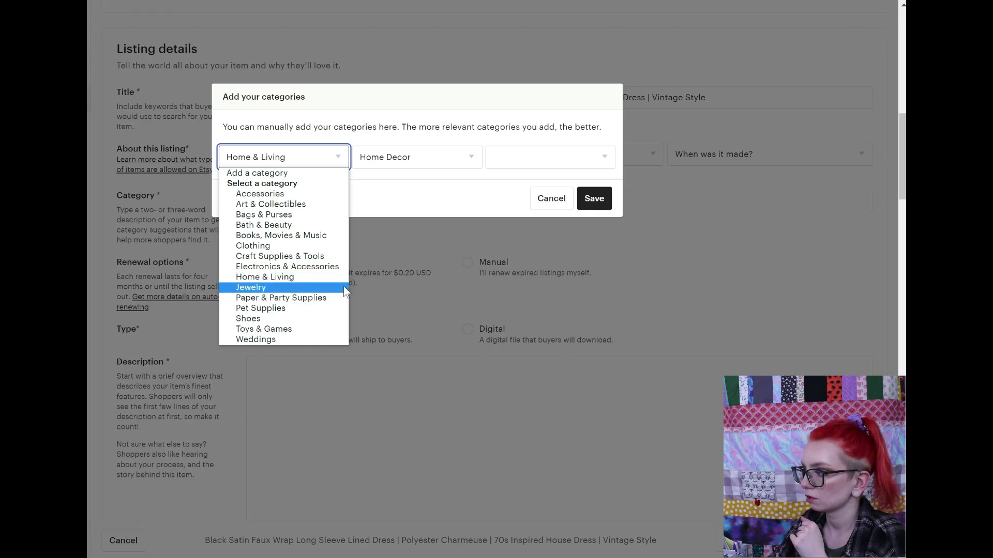
click(280, 256)
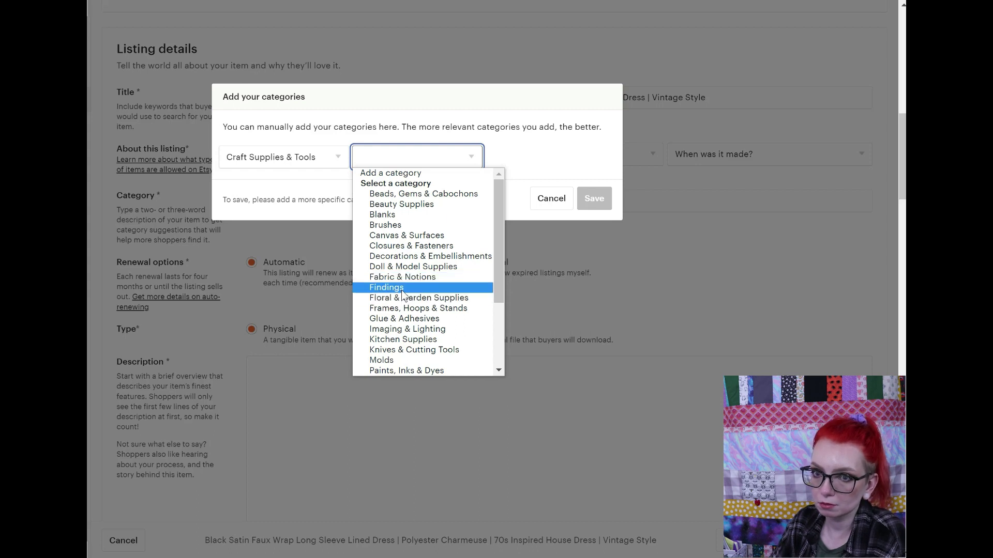
scroll(466, 345, down, 3)
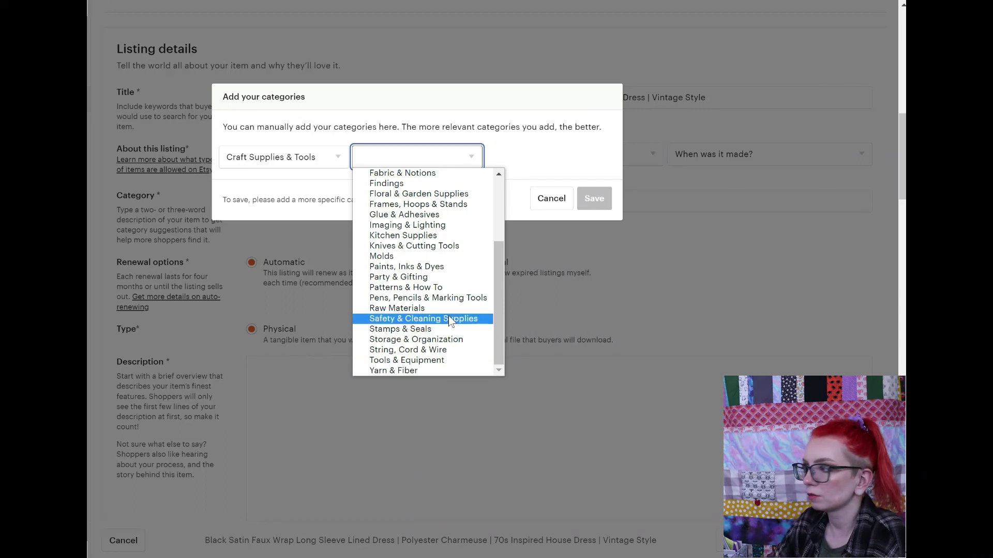
scroll(448, 316, up, 5)
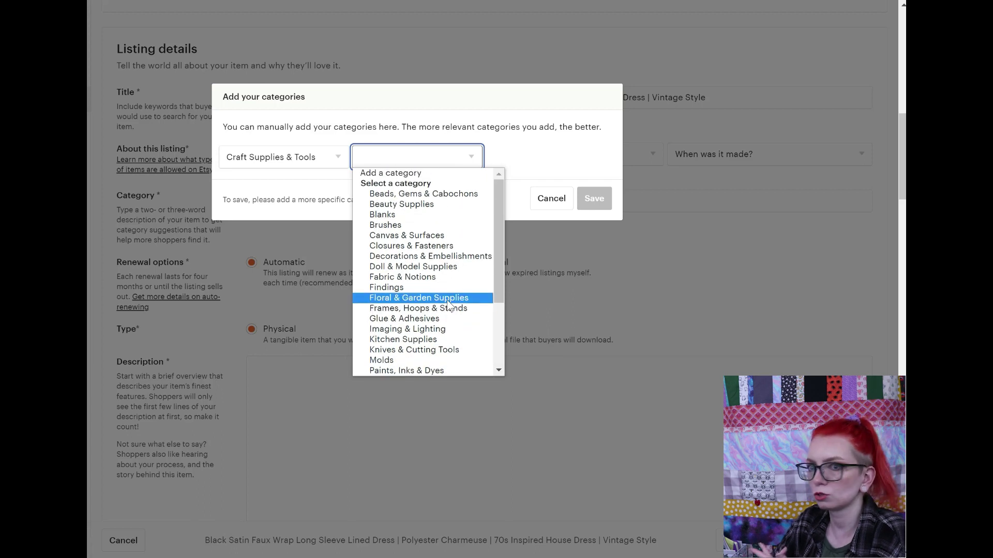
Set the listing's category to Dresses under Women's Clothing and its primary color to Black
click(243, 222)
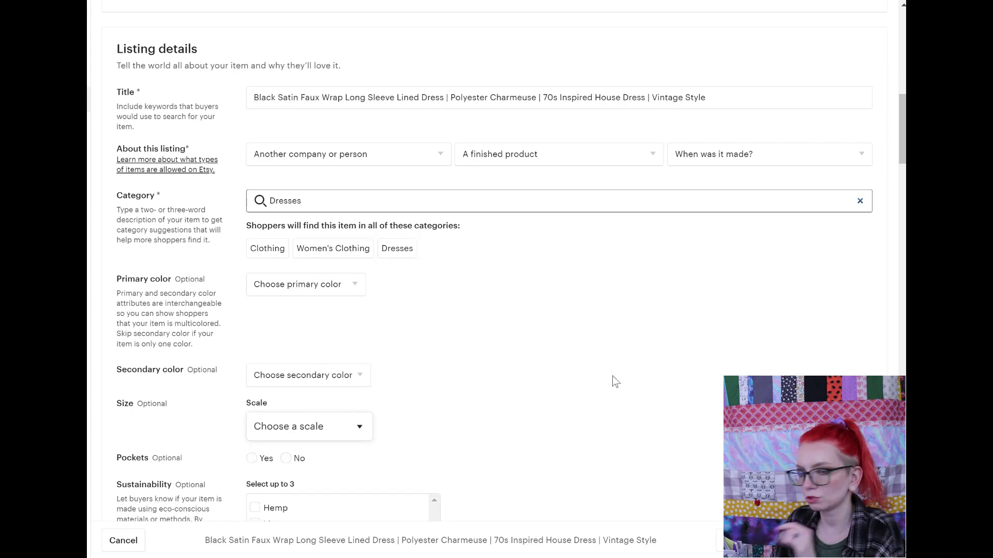
click(443, 333)
scroll(429, 341, down, 2)
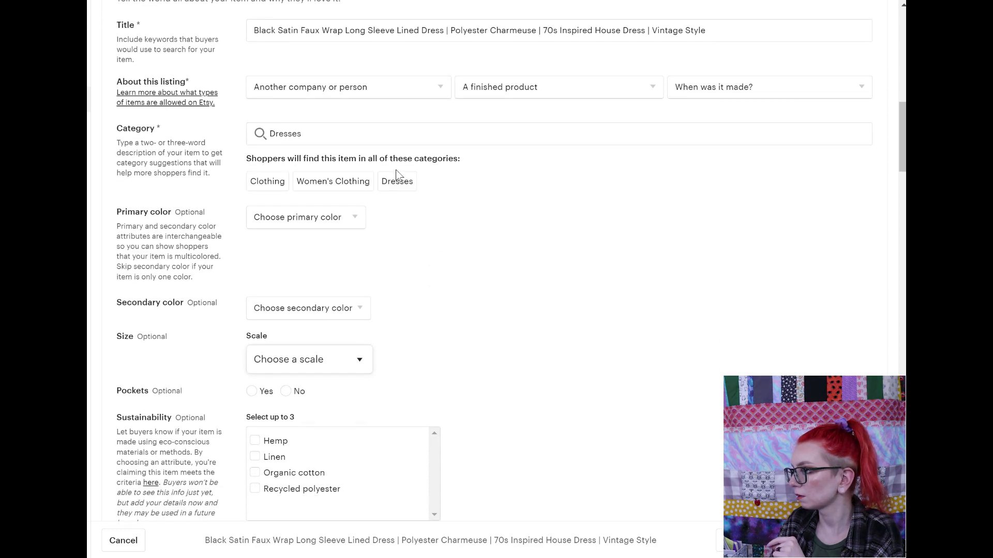
click(338, 217)
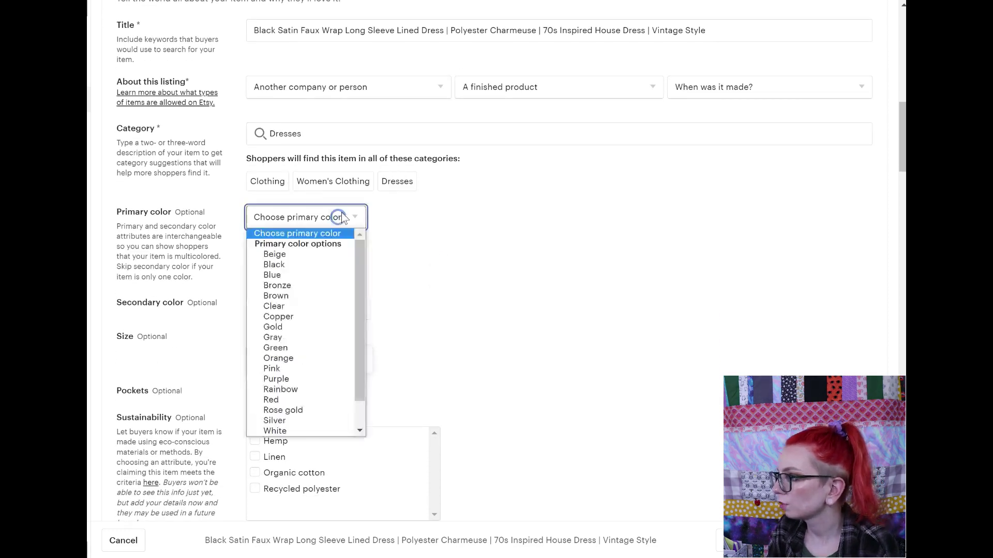
click(287, 264)
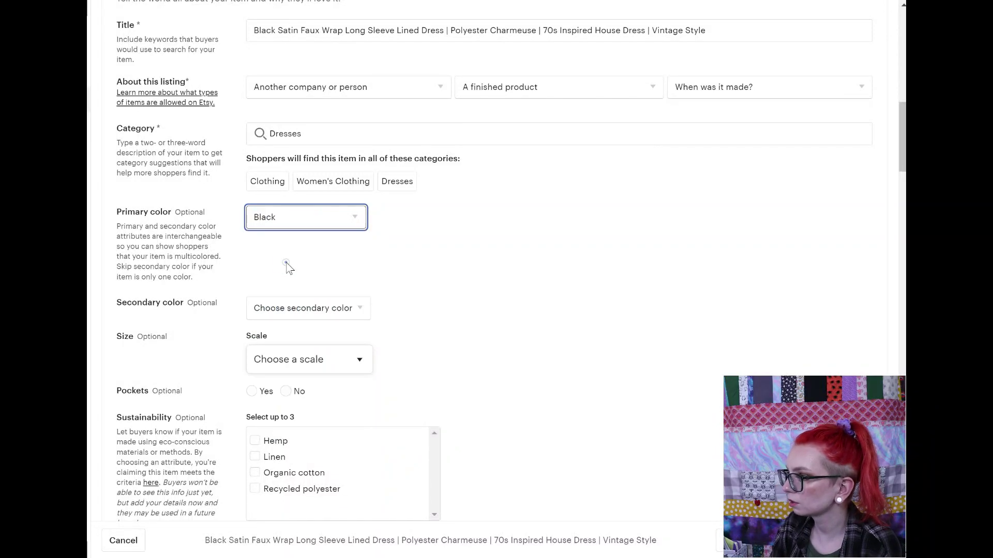
Review the available options for the dress's primary color, secondary color and size scale
click(284, 220)
scroll(305, 299, down, 1)
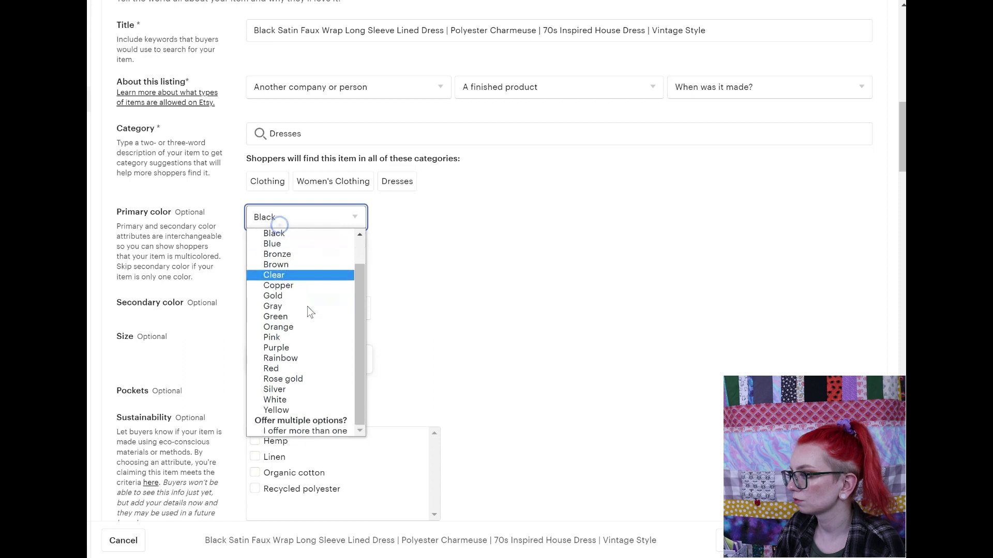
scroll(309, 312, up, 1)
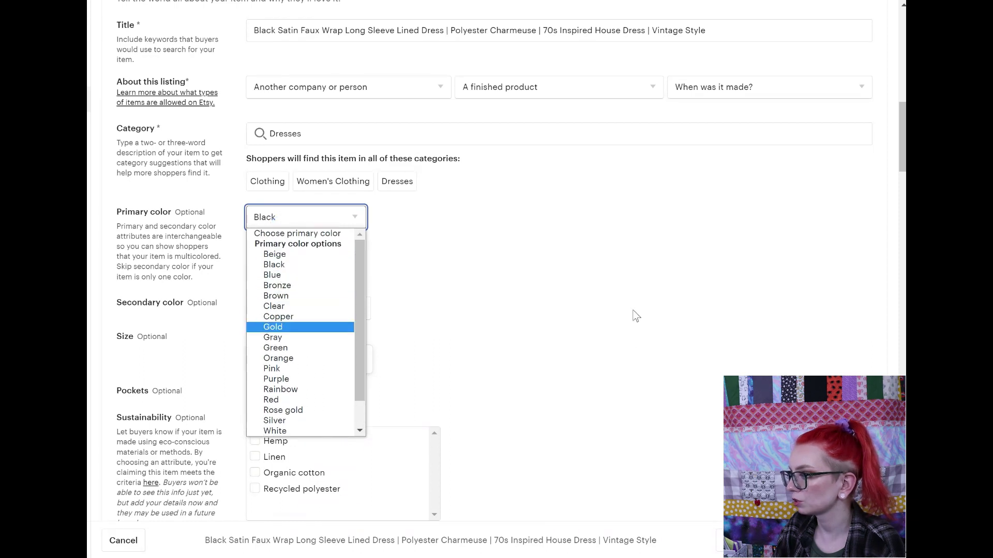
click(620, 288)
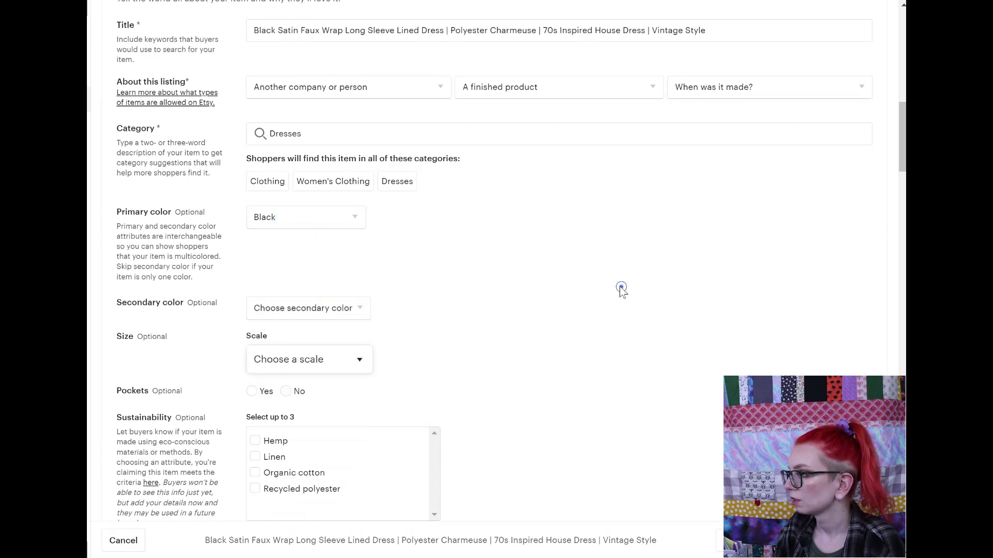
click(249, 312)
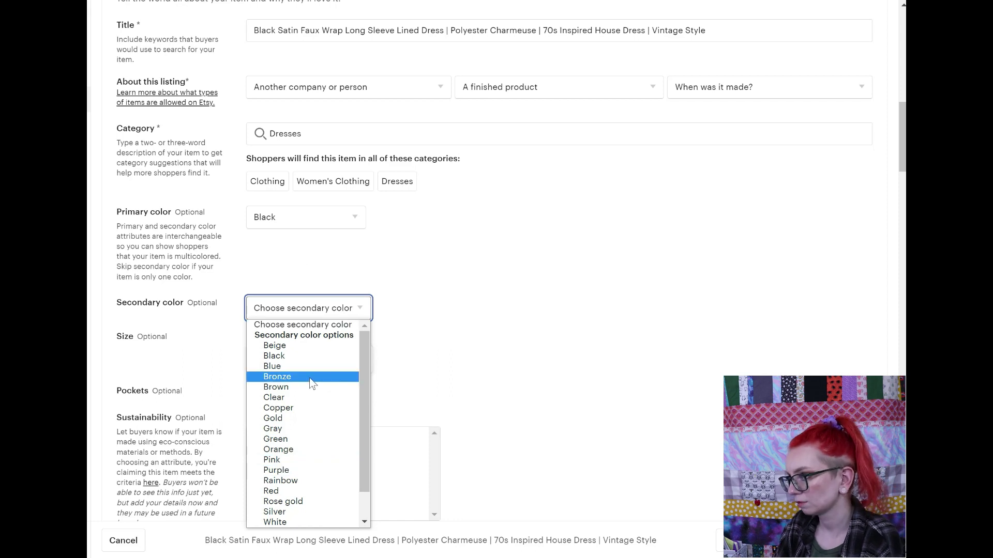
click(292, 360)
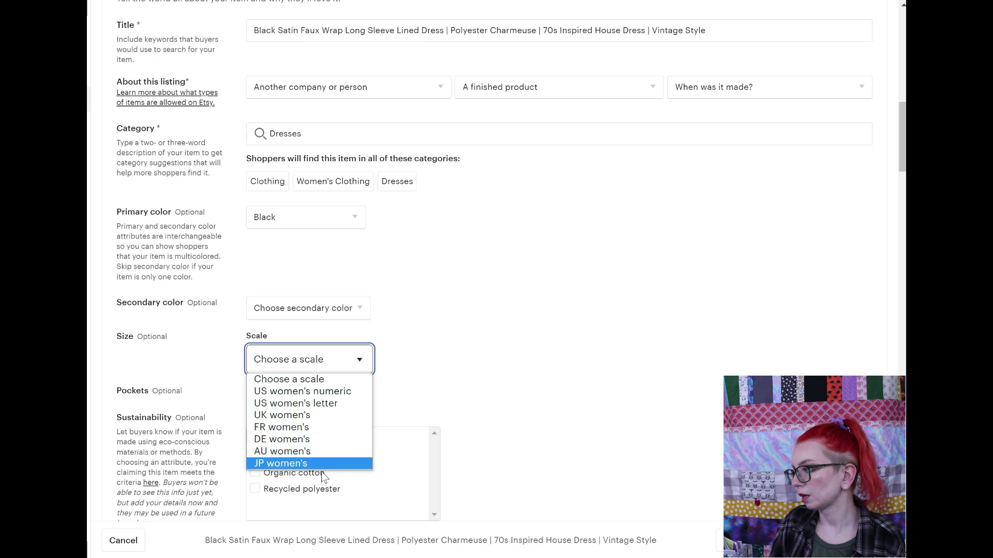
click(459, 278)
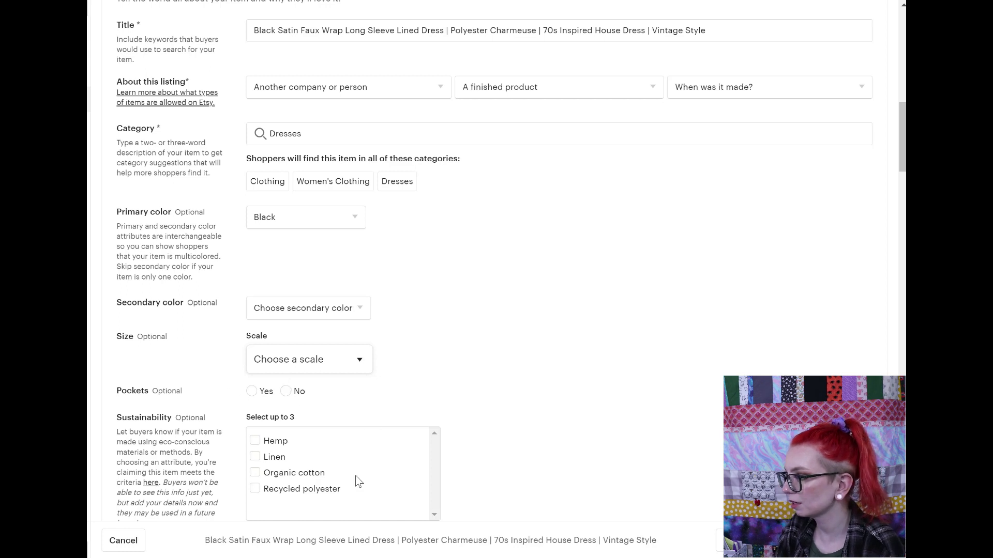
Set the dress size to 4 on the US women's numeric scale and answer No for pockets
scroll(555, 296, down, 5)
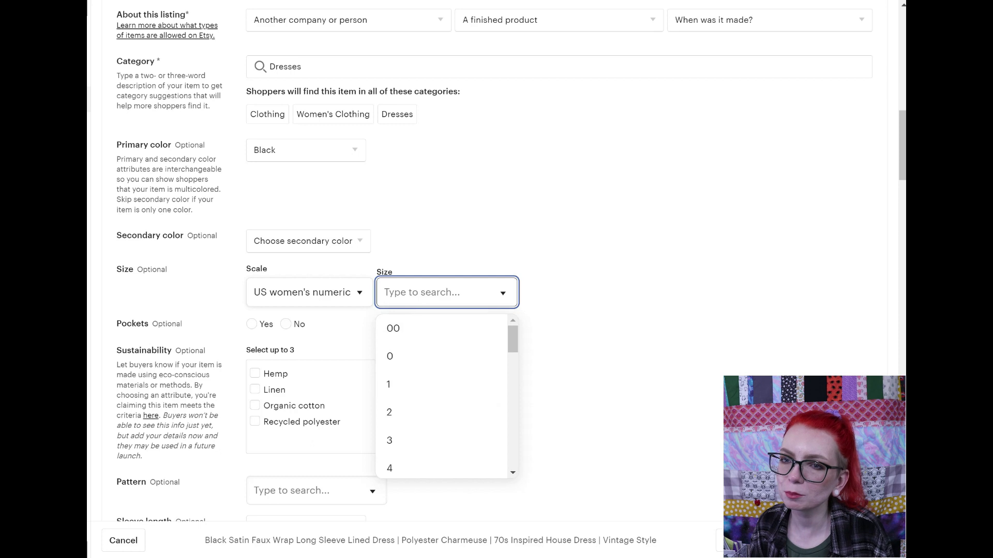
scroll(424, 361, down, 5)
scroll(427, 380, down, 3)
scroll(427, 380, up, 8)
scroll(428, 380, down, 1)
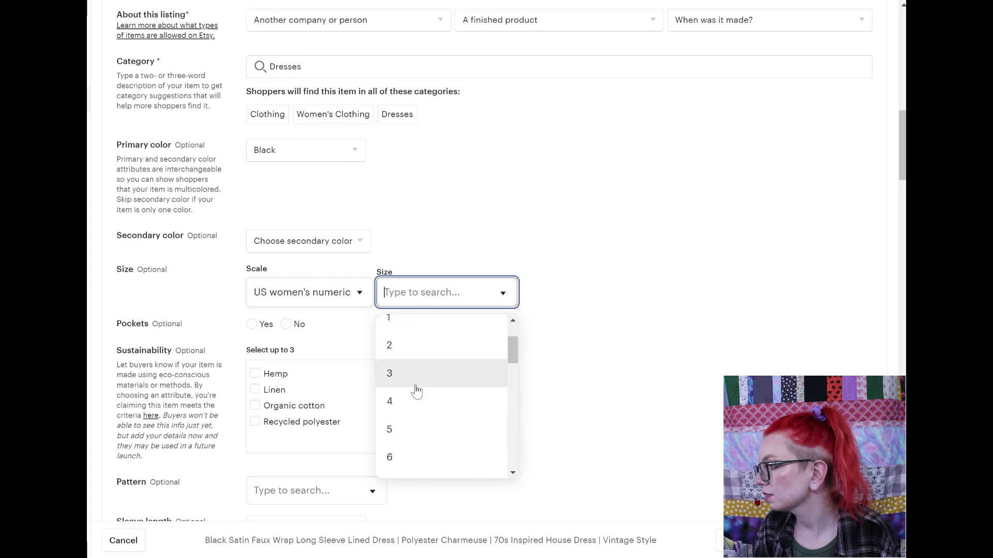
click(384, 407)
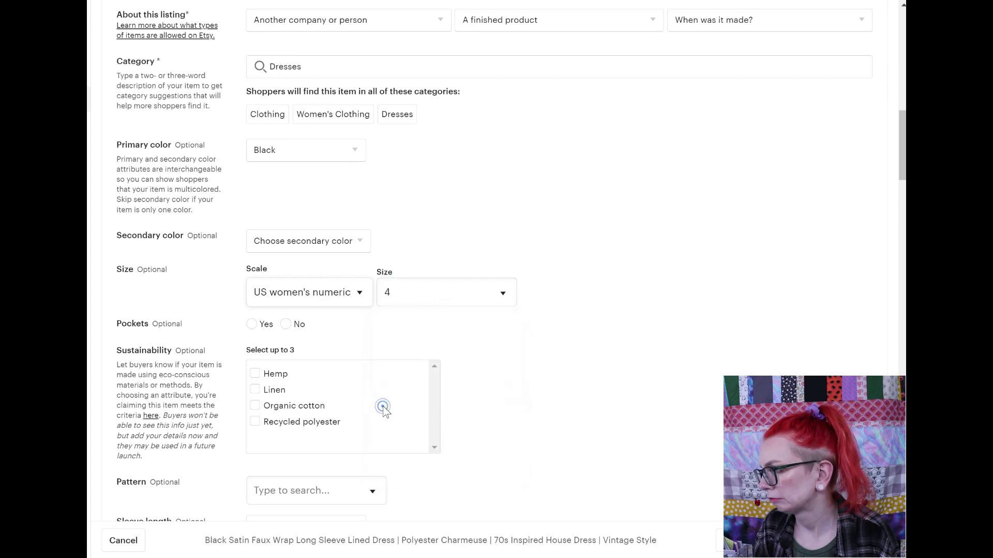
click(565, 359)
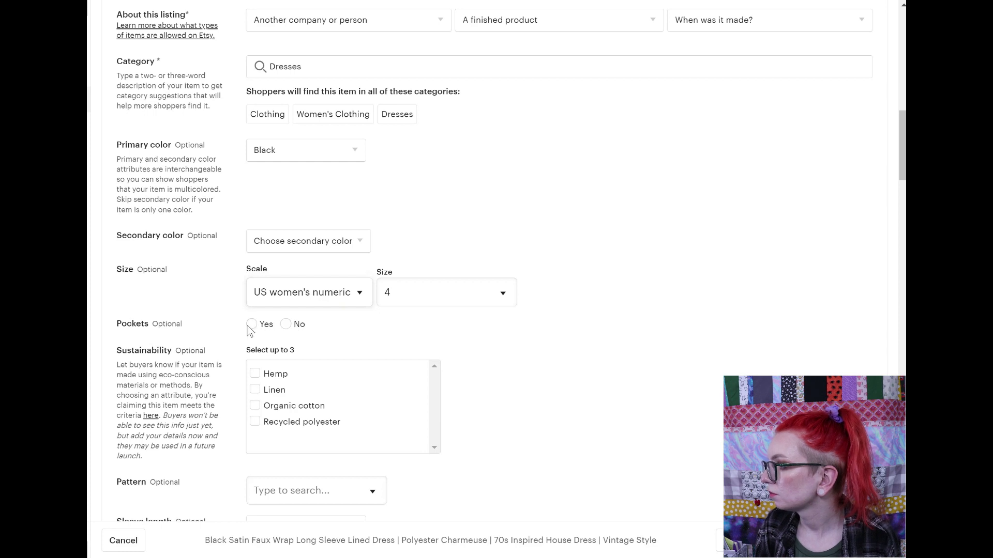
click(286, 324)
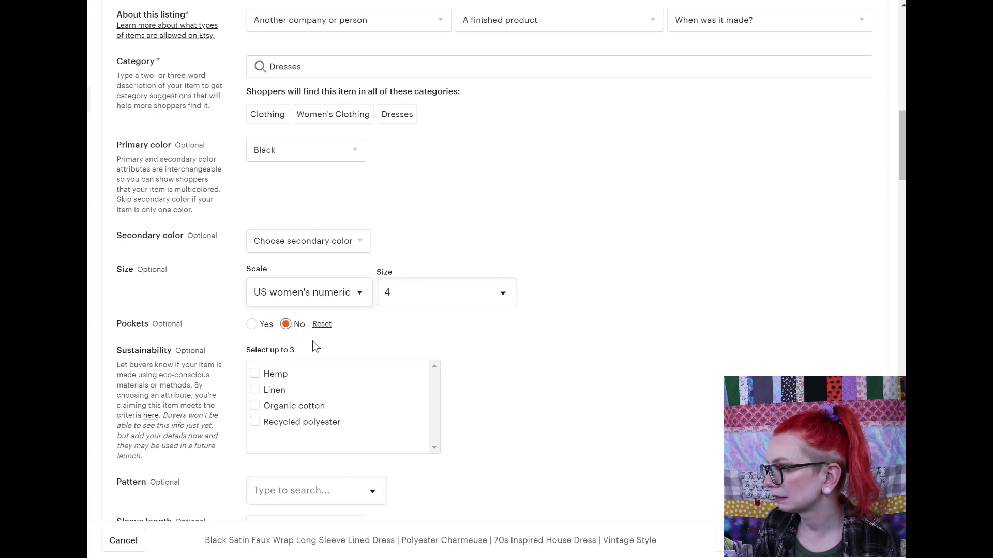
Set the dress's pattern to Solid and its sleeve length to Long sleeve
scroll(313, 345, down, 1)
scroll(313, 346, down, 2)
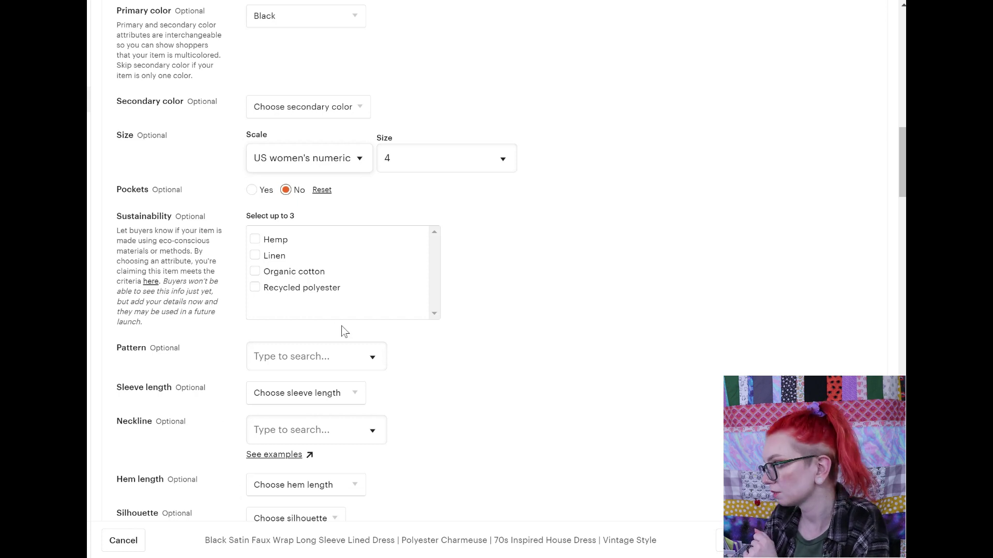
click(356, 349)
scroll(351, 367, down, 4)
scroll(351, 367, down, 6)
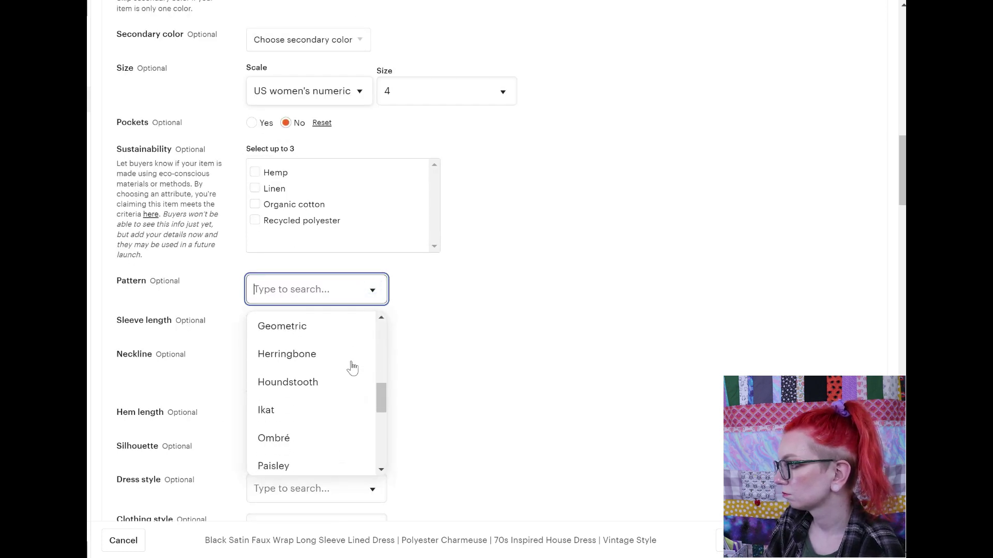
scroll(351, 367, down, 2)
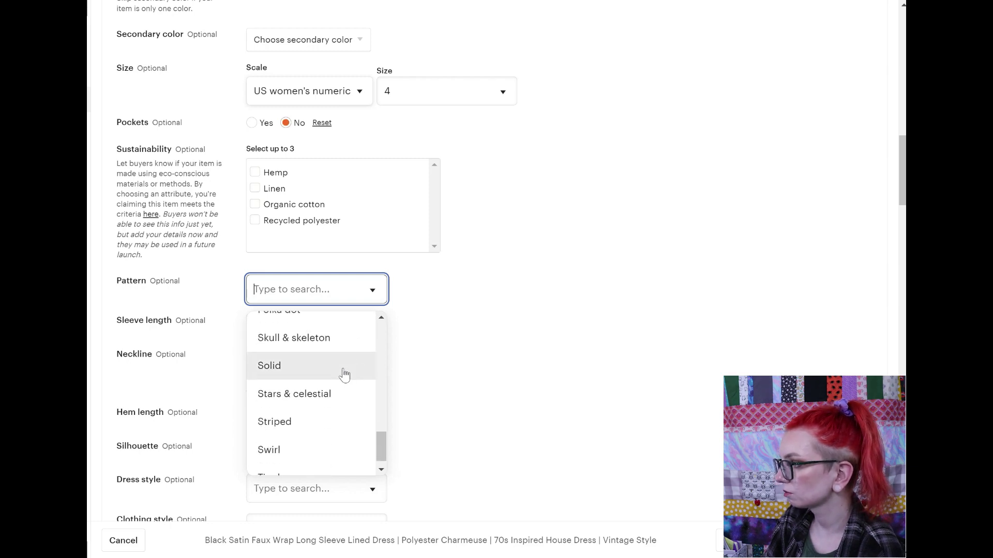
click(343, 371)
scroll(449, 312, down, 1)
click(448, 314)
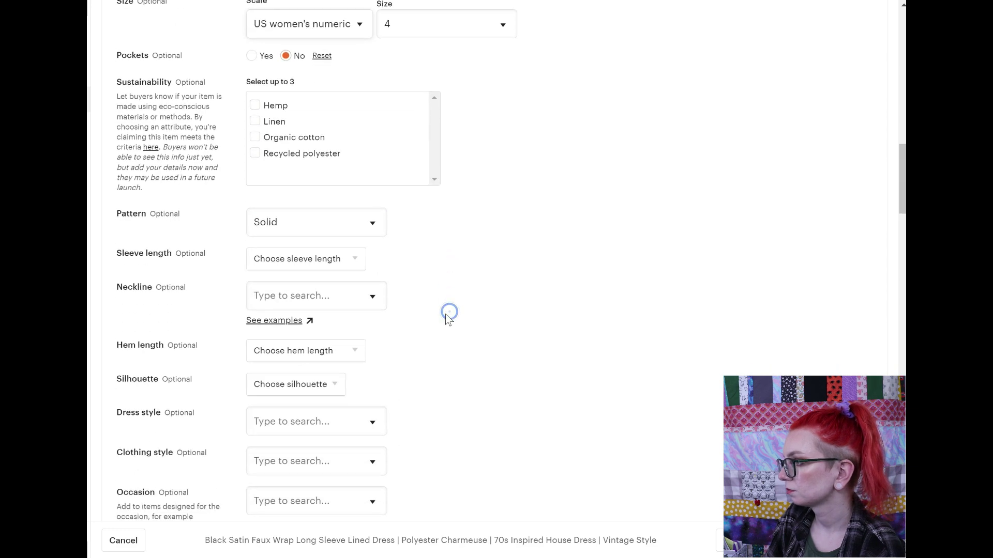
click(342, 260)
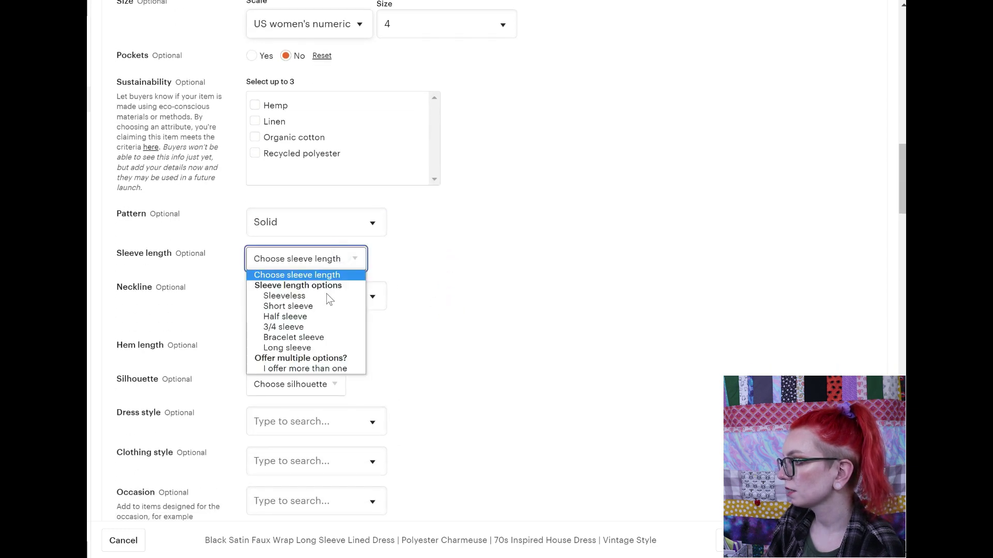
click(332, 350)
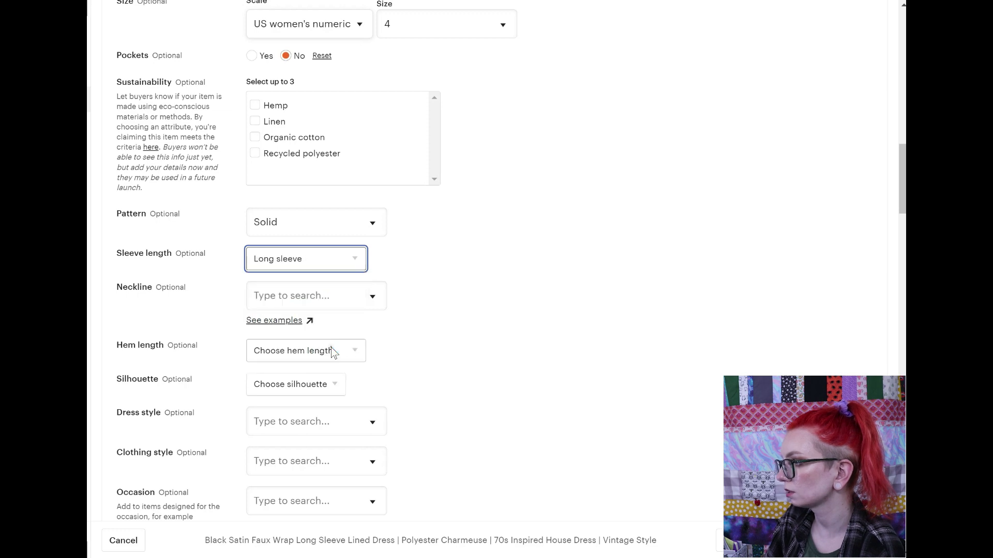
Compare the neckline options with the illustrated examples and set the dress's neckline to V-neck
click(370, 296)
scroll(343, 371, down, 2)
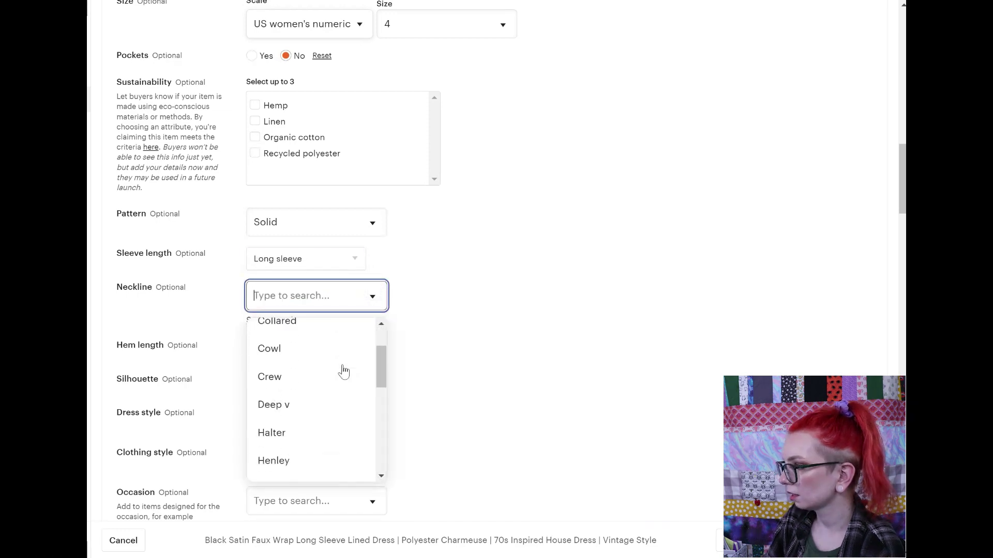
scroll(343, 370, down, 3)
scroll(337, 377, up, 2)
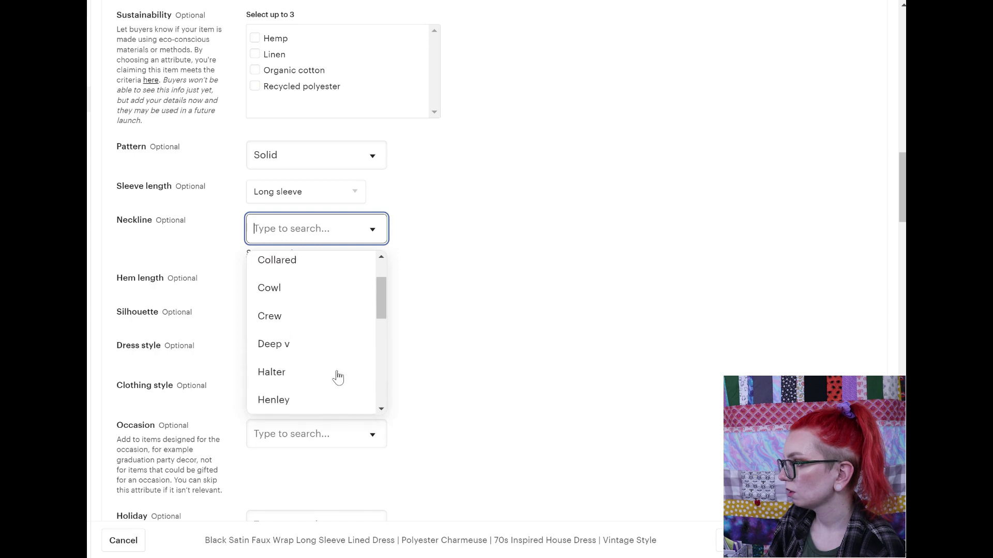
click(182, 222)
click(259, 253)
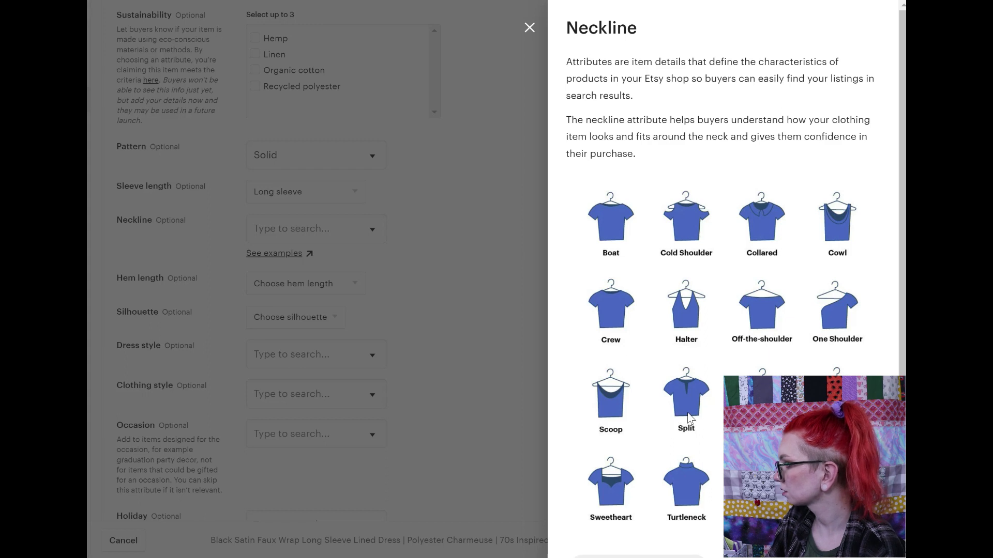
scroll(687, 418, down, 1)
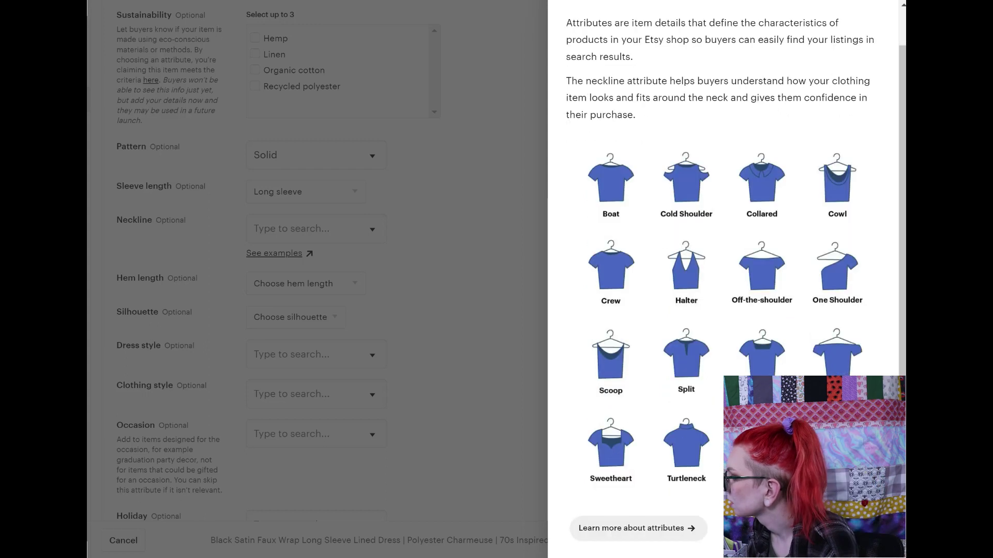
click(452, 259)
Set the dress's hem length to Mid-calf and its silhouette to Full
click(326, 284)
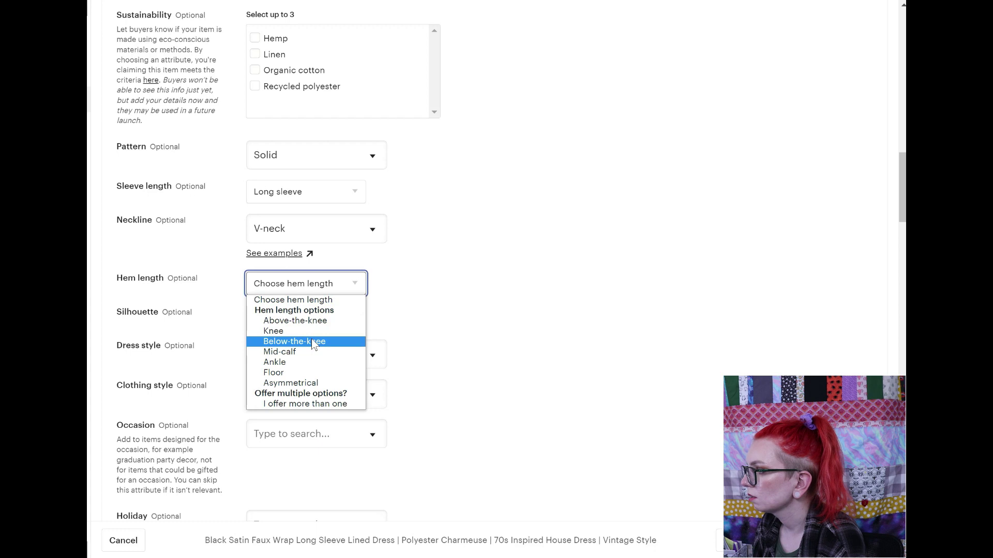
click(292, 353)
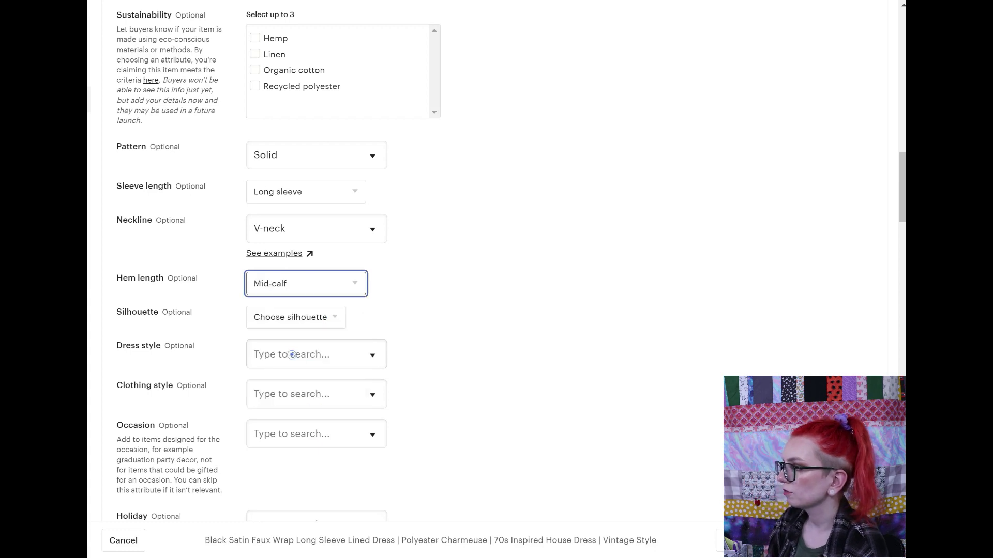
click(309, 322)
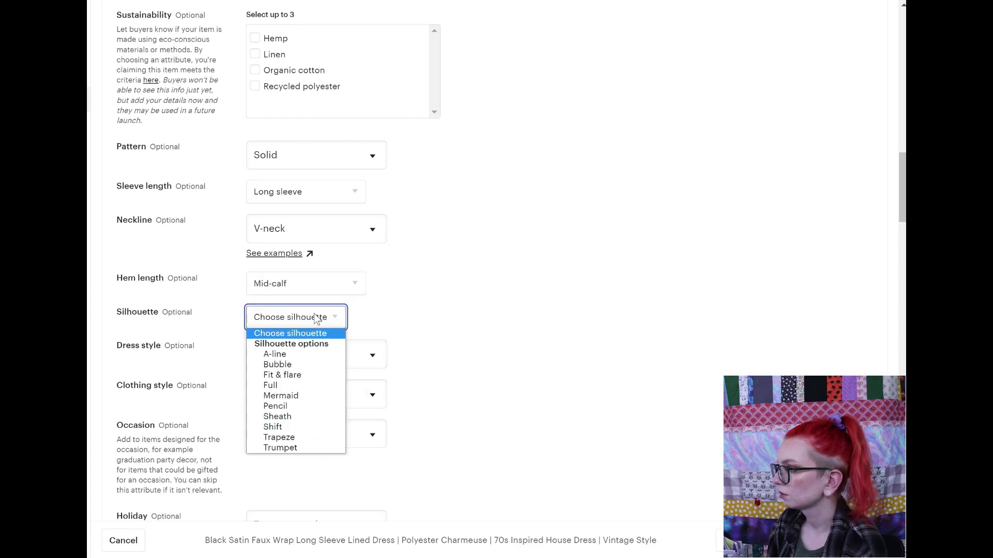
click(287, 385)
Set the dress style attribute to Wrap
key(Tab)
scroll(285, 398, down, 5)
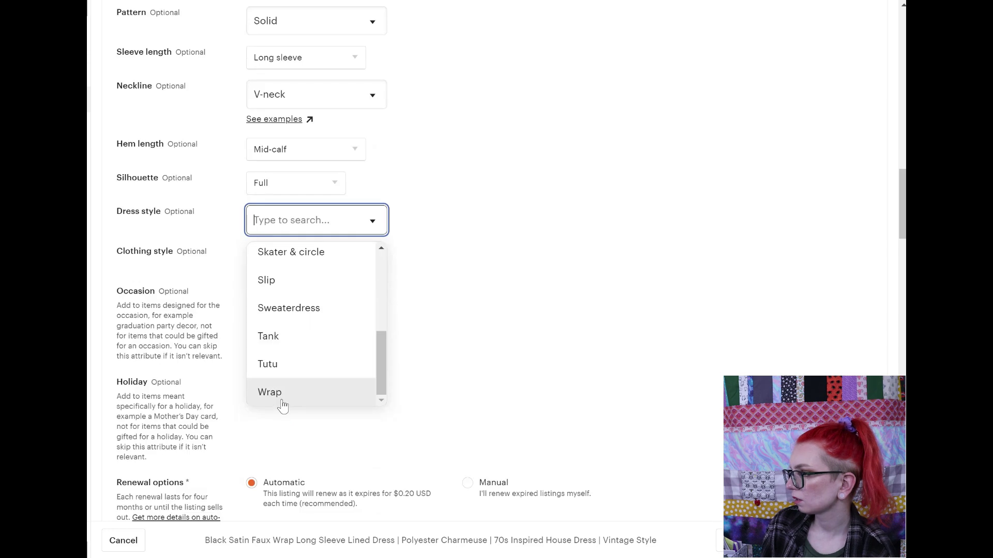
click(282, 403)
Set the dress's clothing style attribute to Lolita
click(307, 248)
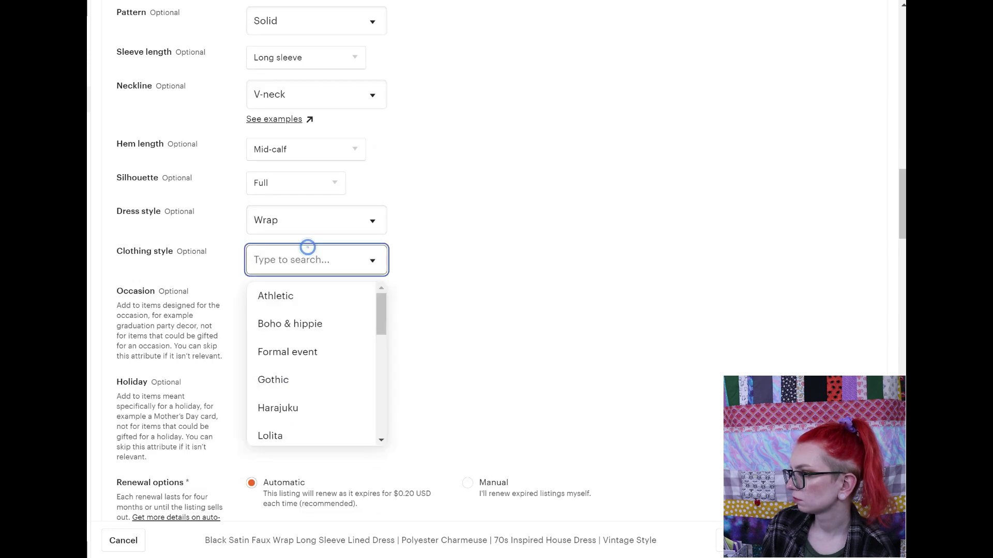
scroll(339, 325, down, 5)
scroll(333, 337, down, 3)
scroll(318, 310, up, 10)
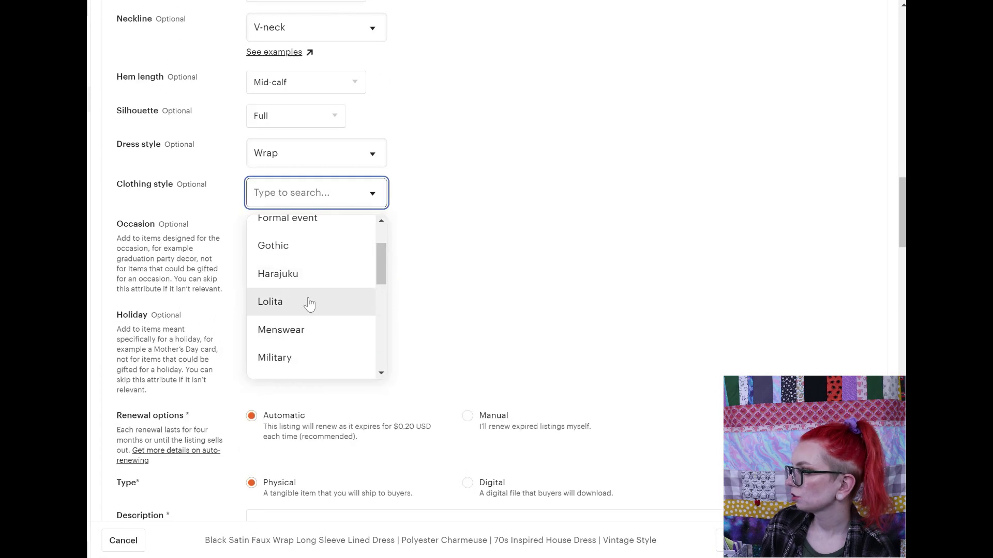
click(309, 302)
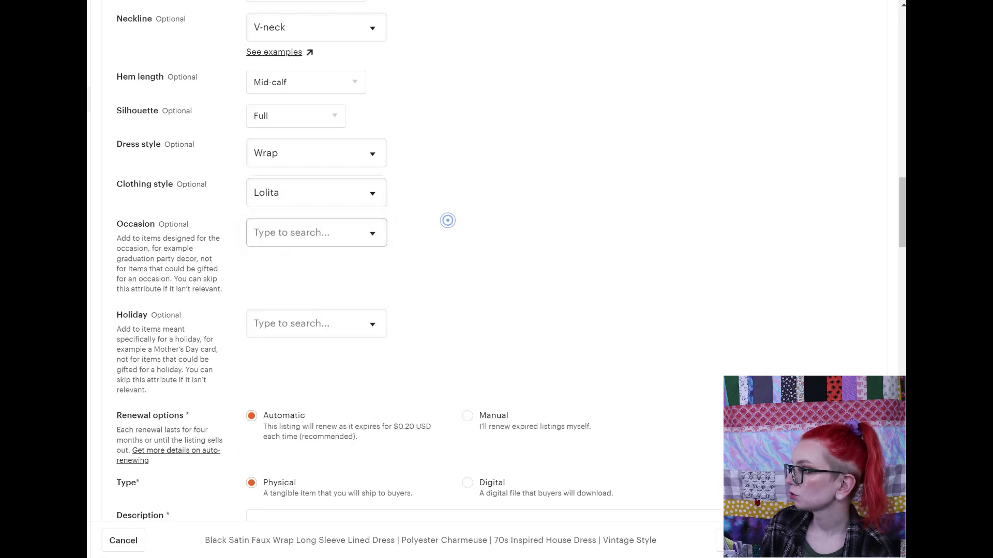
Review the available Occasion and Holiday options for the dress without selecting any
click(268, 233)
scroll(268, 232, up, 1)
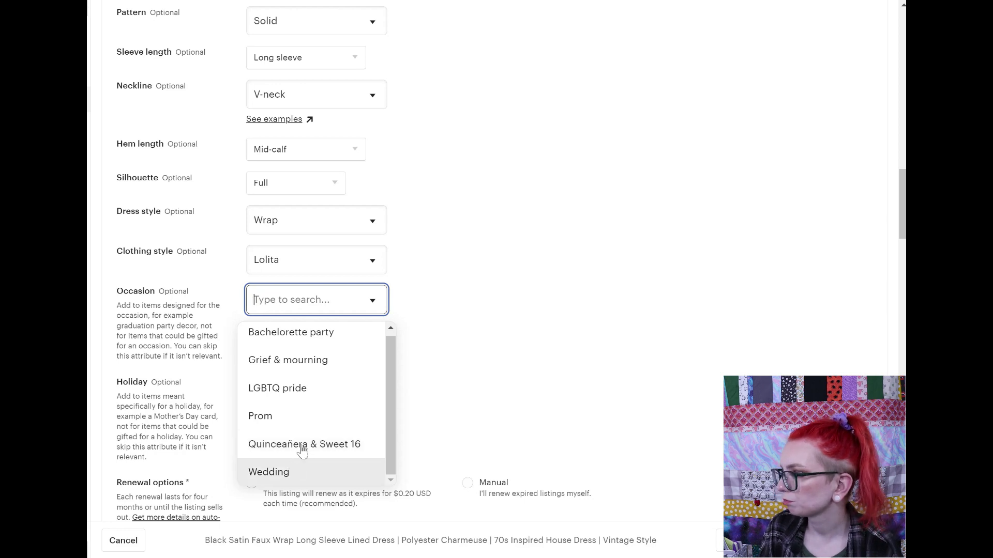
click(517, 303)
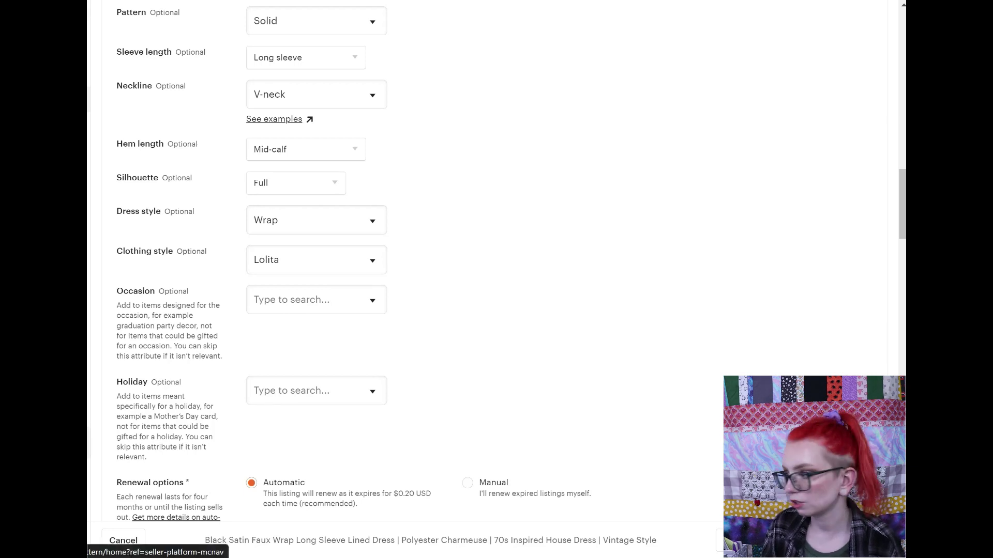
scroll(89, 439, down, 1)
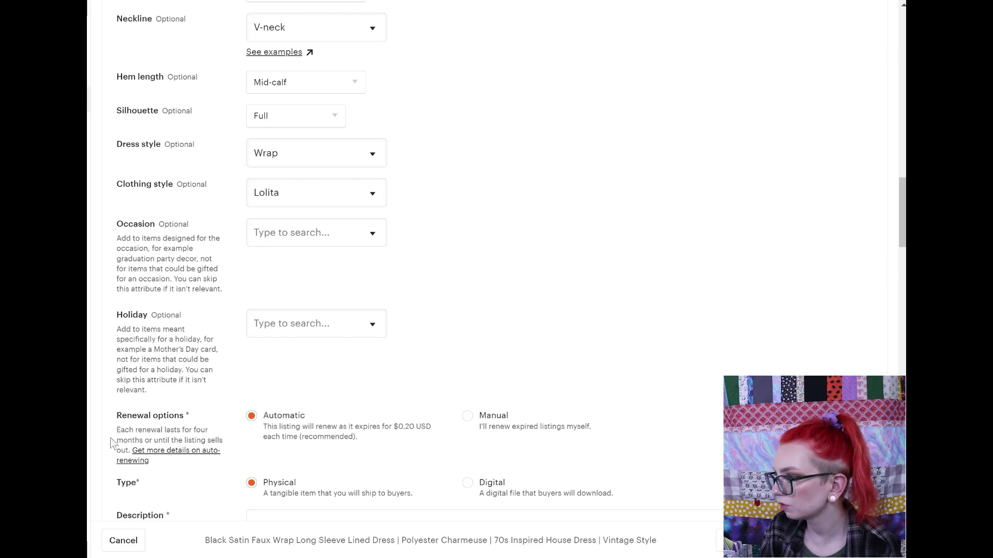
click(372, 324)
click(511, 346)
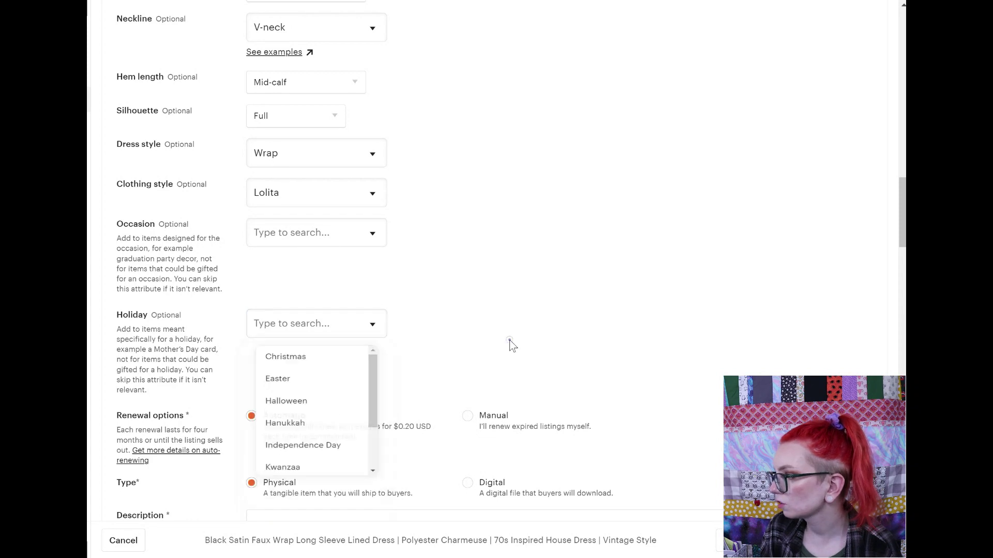
Replace the listing's category by manually choosing Accessories, Keychains & Lanyards, Keychains
scroll(498, 353, up, 10)
click(305, 268)
double_click(305, 268)
key(BackSpace)
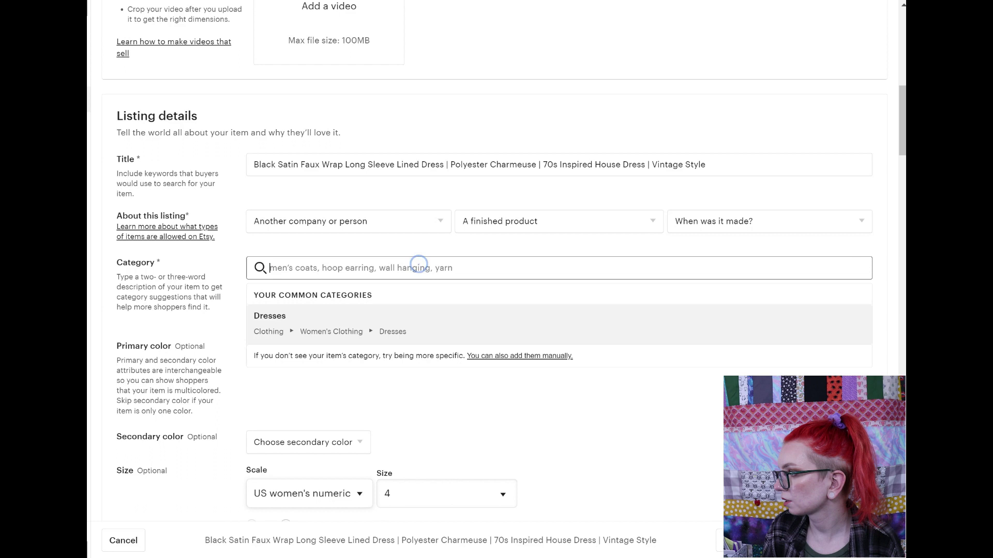
click(517, 290)
click(380, 151)
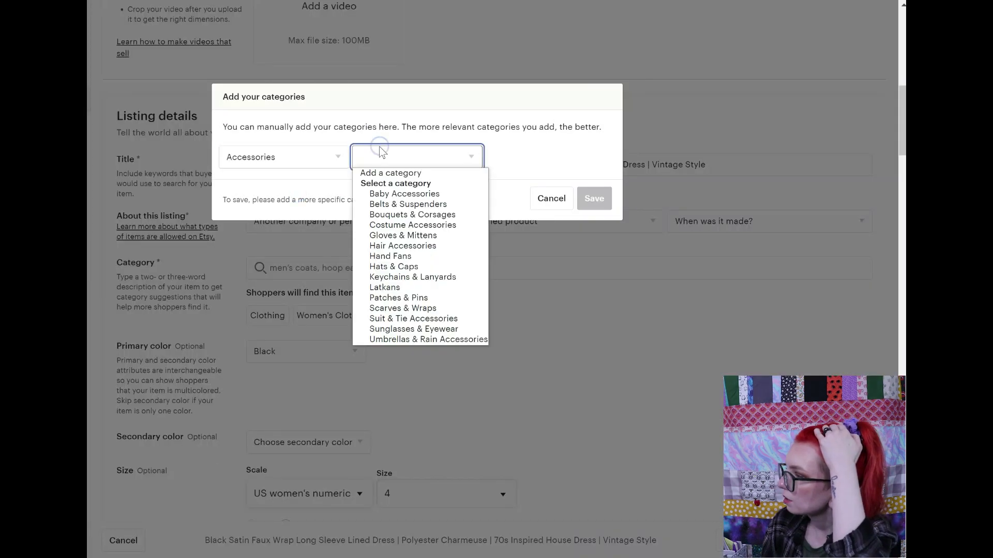
click(439, 277)
click(504, 163)
click(522, 194)
Look over the primary color options for the Keychains category and set the item's length to 3 inches
scroll(346, 334, down, 1)
click(331, 283)
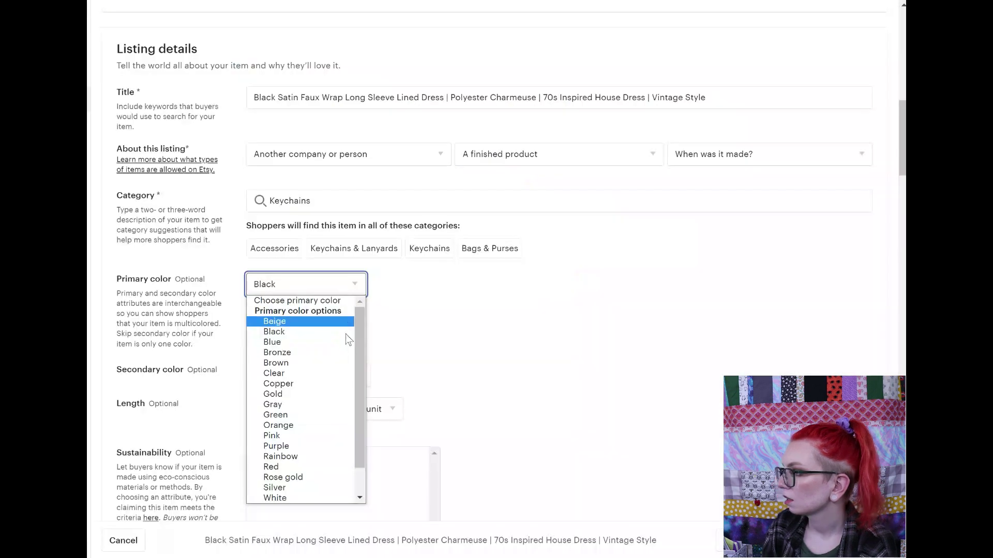
click(526, 352)
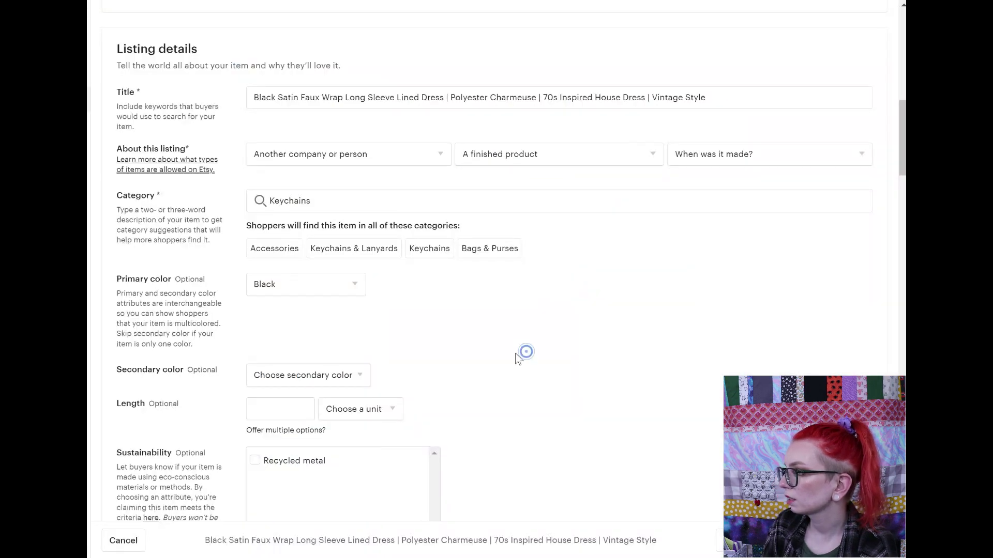
scroll(516, 357, down, 2)
click(283, 271)
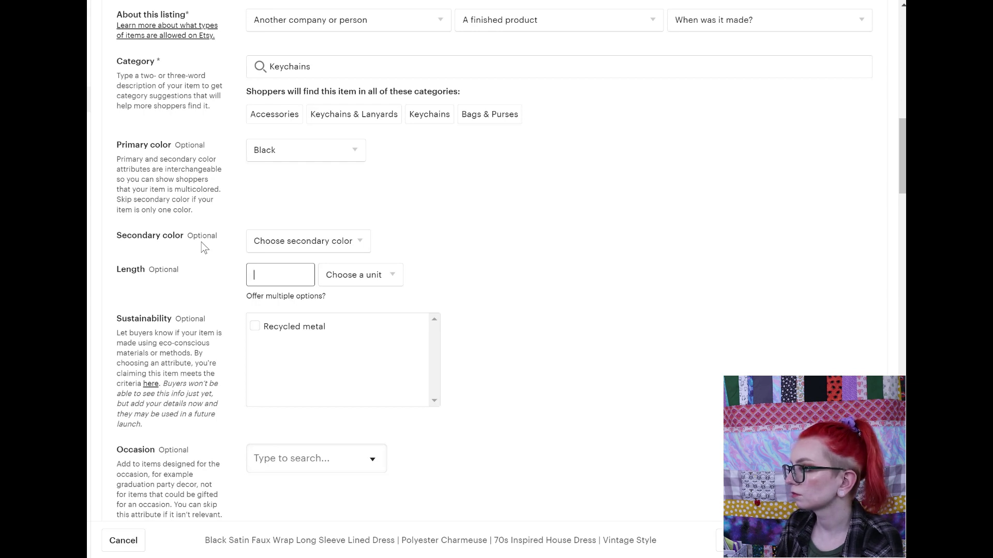
text(3)
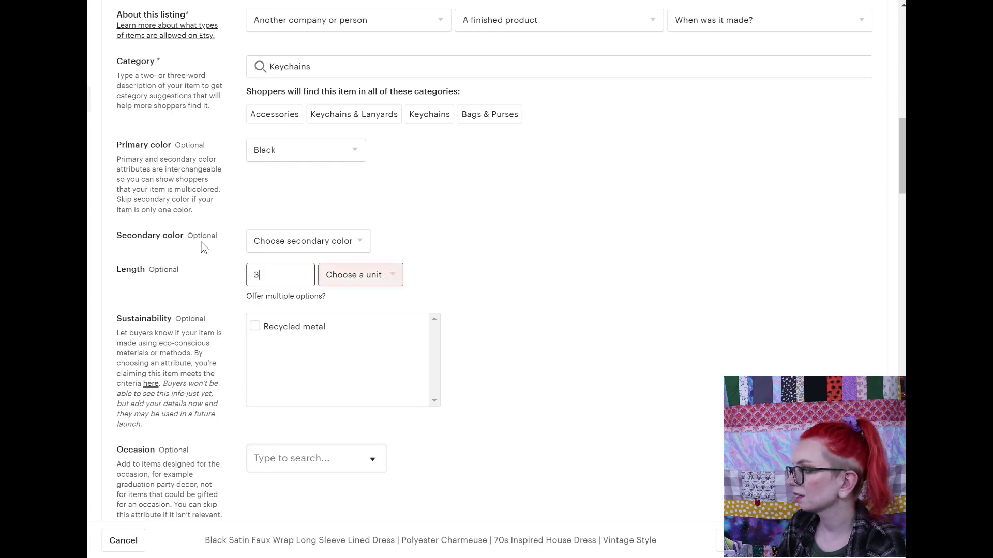
click(343, 283)
click(342, 281)
click(341, 282)
click(372, 337)
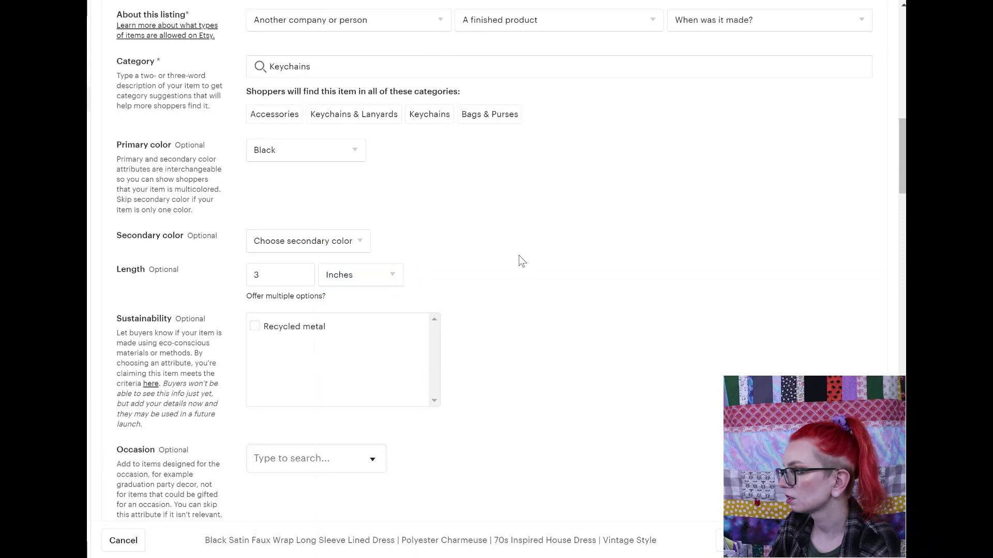
Change the listing's category to Home & Living, Home Decor, Wreaths & Door Hangers, Wreaths
scroll(519, 255, down, 3)
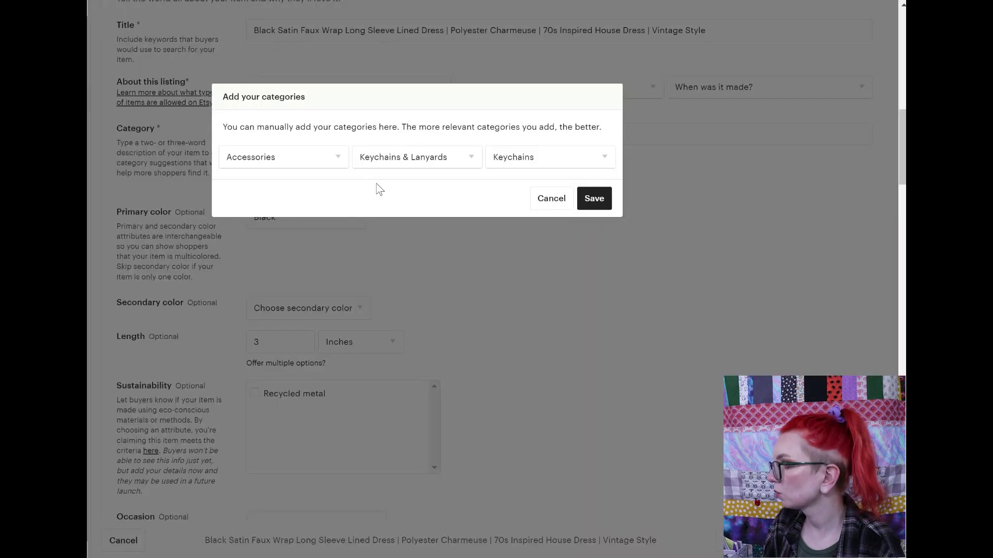
click(304, 155)
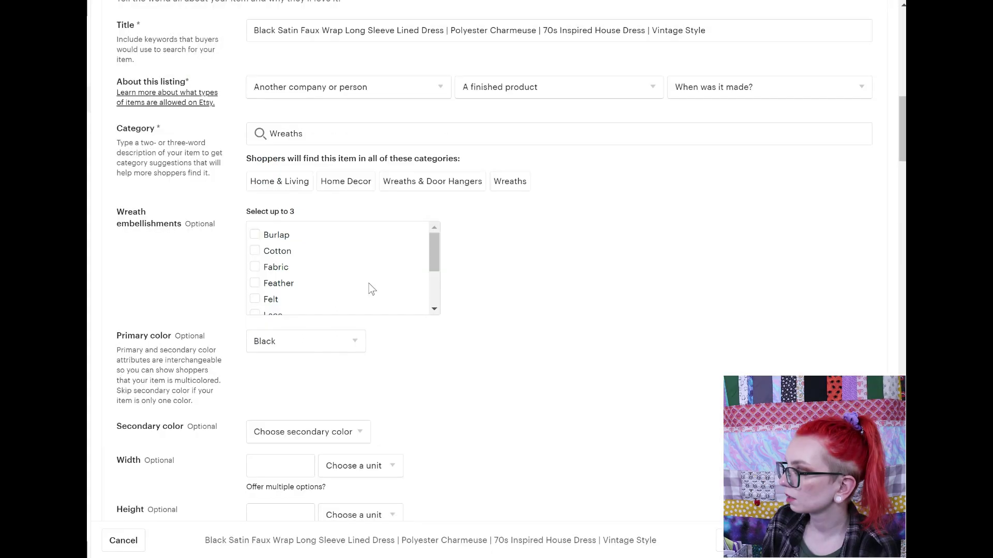
Examine the wreath embellishments, dimension fields and shape options offered for the Wreaths category
scroll(370, 288, down, 1)
scroll(369, 287, up, 2)
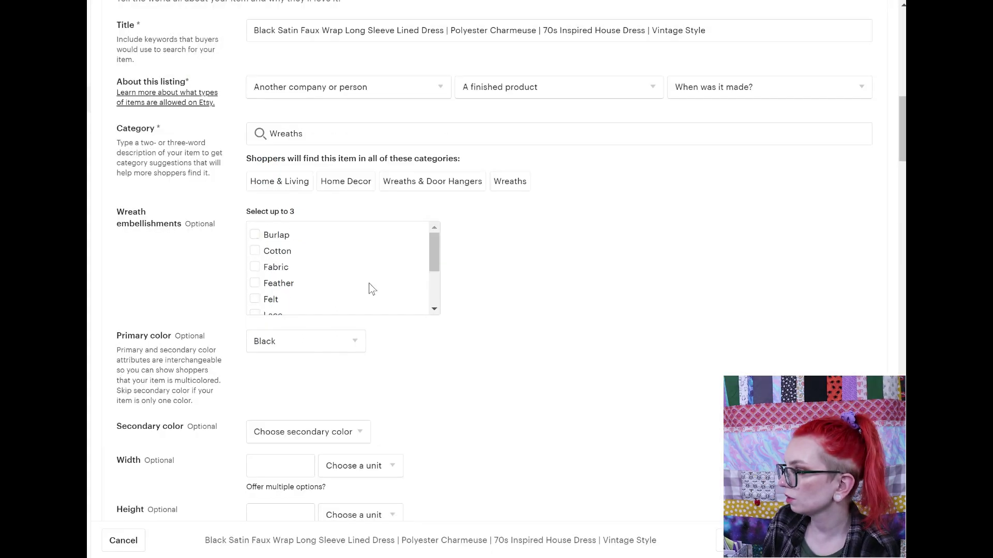
scroll(313, 249, down, 3)
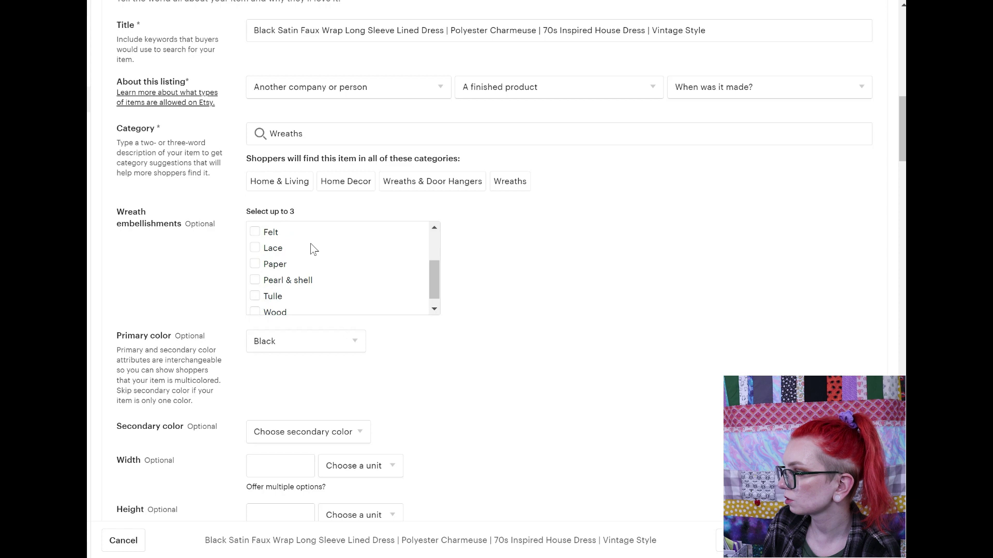
scroll(406, 340, down, 2)
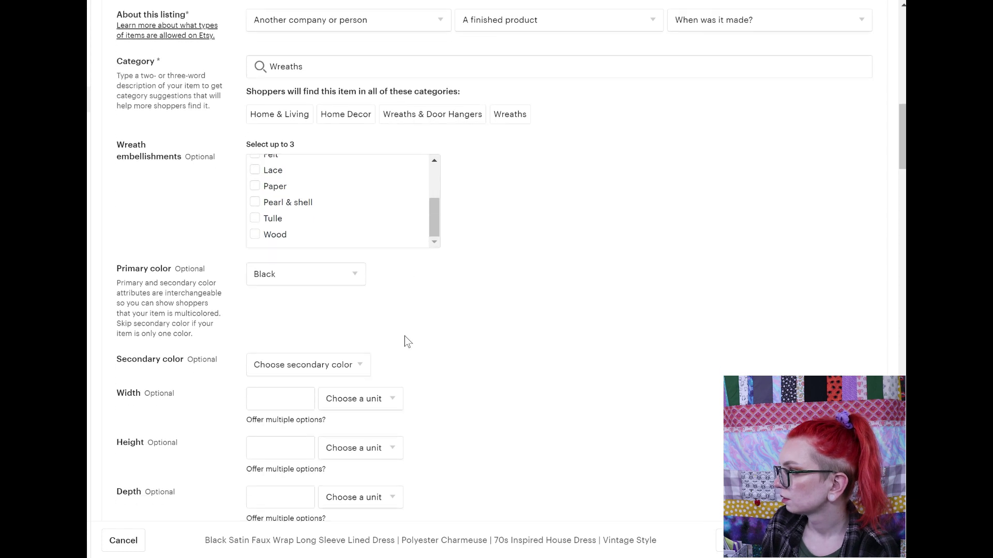
scroll(351, 343, down, 3)
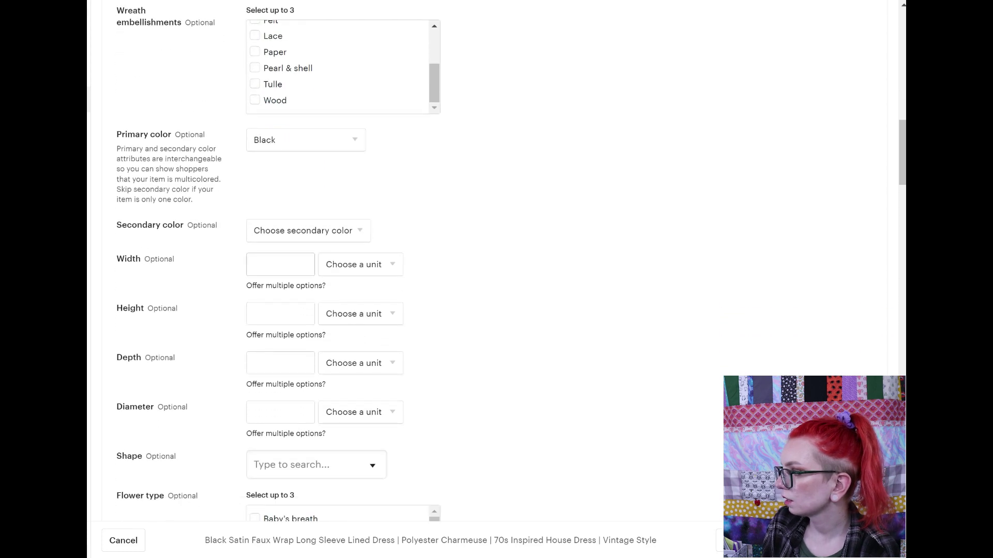
scroll(327, 303, down, 3)
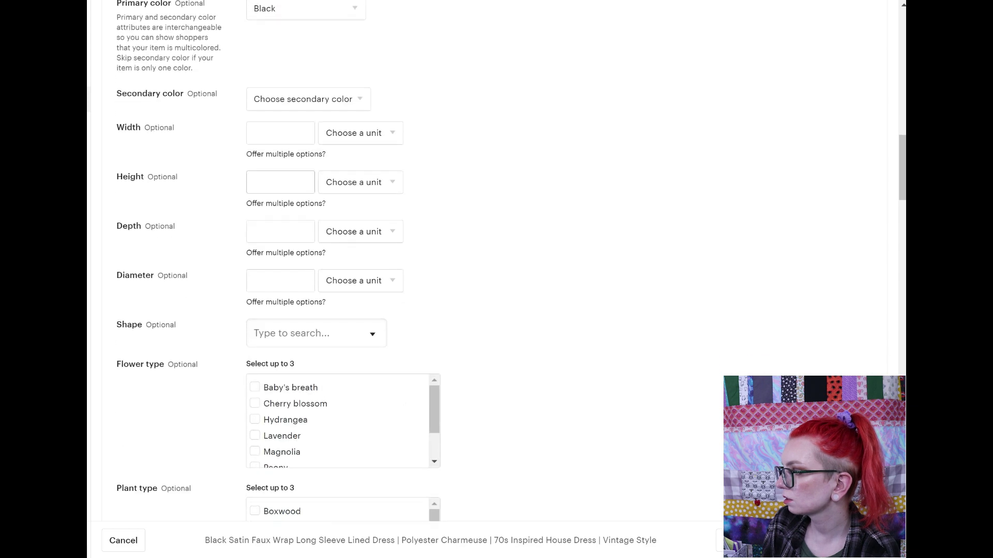
click(364, 269)
scroll(339, 322, down, 1)
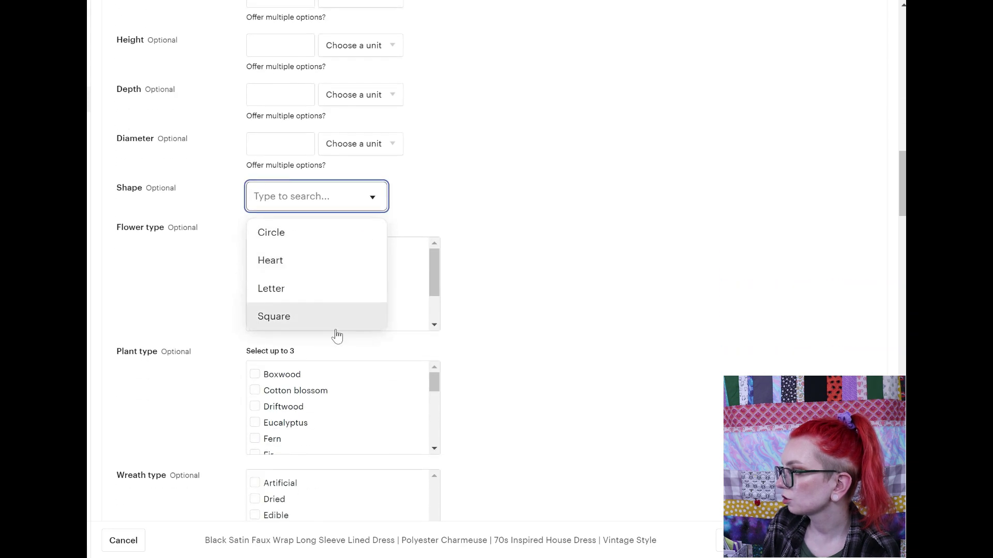
click(515, 221)
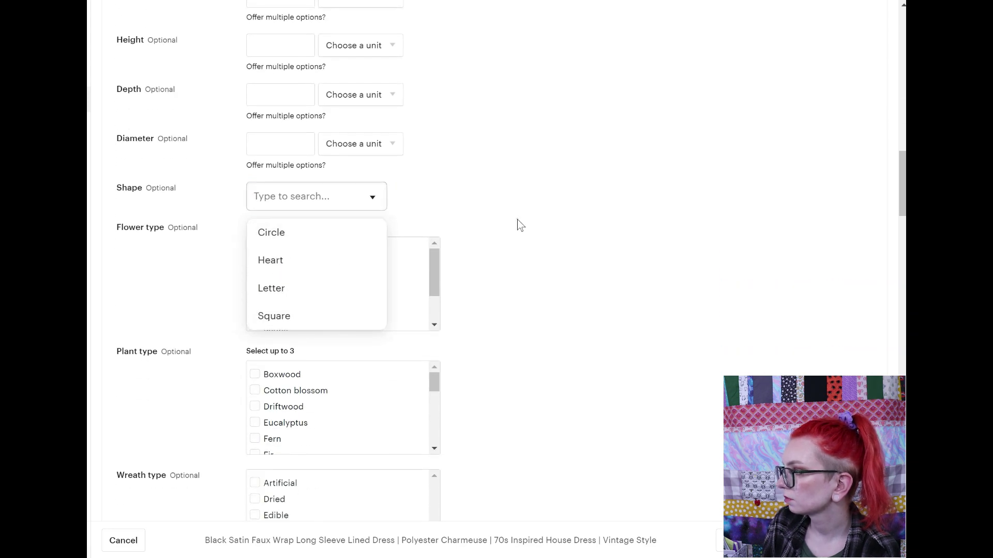
Examine the flower type, plant type, wreath type and style options offered for wreaths
scroll(515, 223, down, 2)
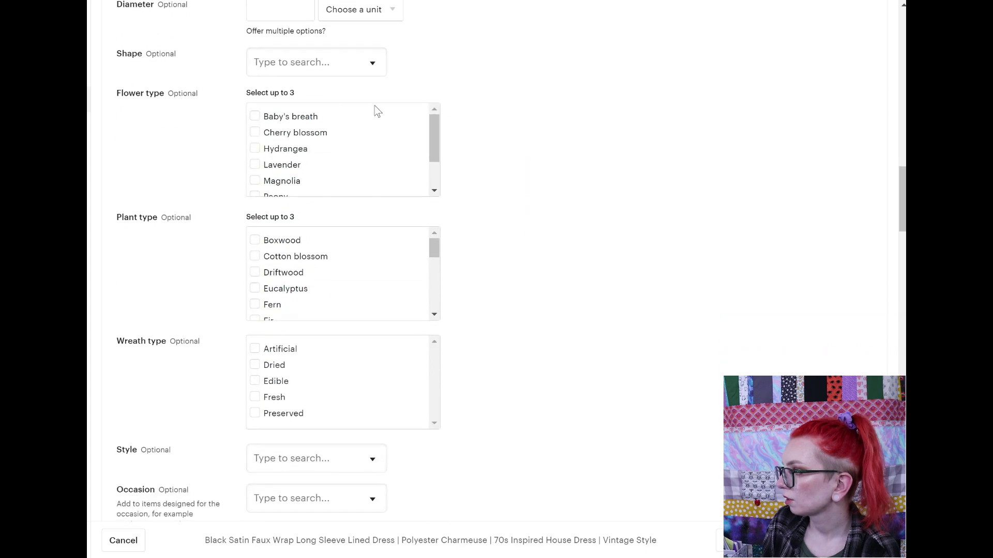
scroll(434, 122, down, 2)
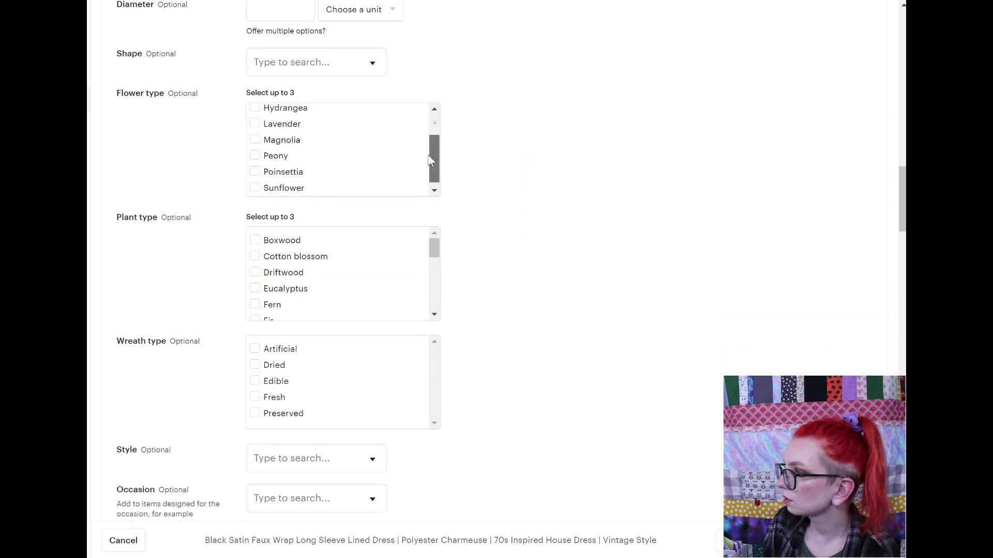
scroll(435, 249, down, 3)
drag(435, 280, 434, 304)
scroll(469, 358, down, 2)
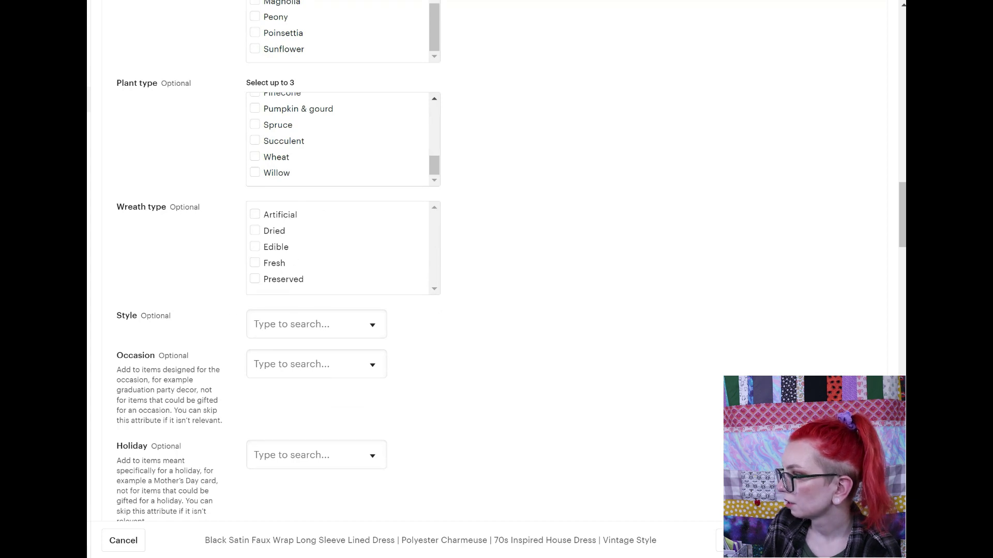
click(304, 322)
scroll(362, 427, down, 2)
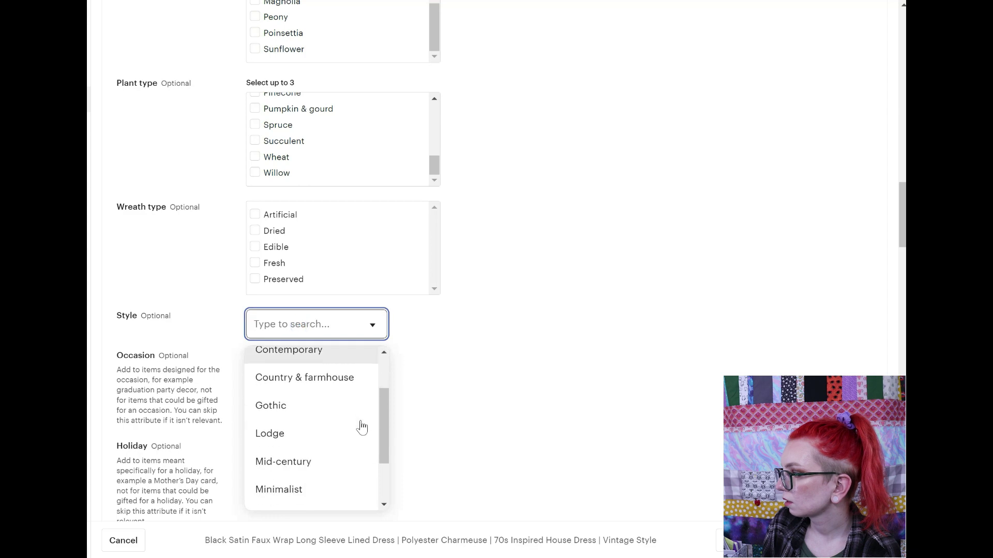
scroll(362, 427, down, 3)
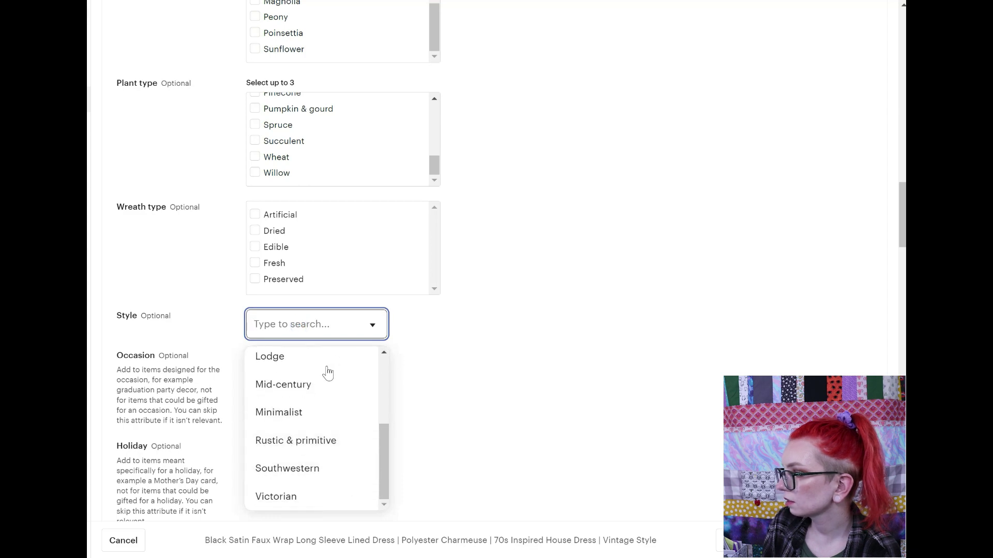
click(492, 364)
Check the Season options without choosing one and review the wreath attributes again from the start of the listing details
scroll(543, 228, down, 2)
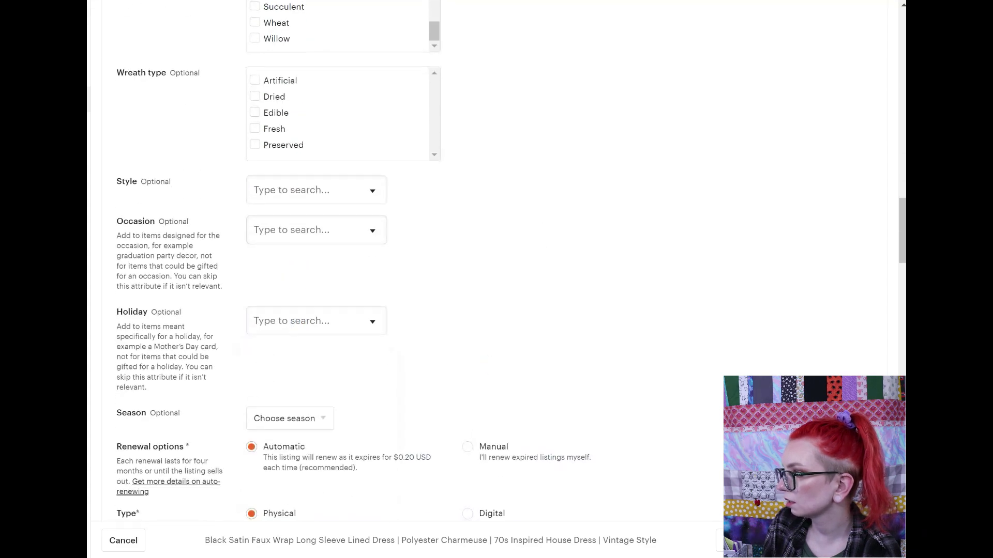
click(304, 417)
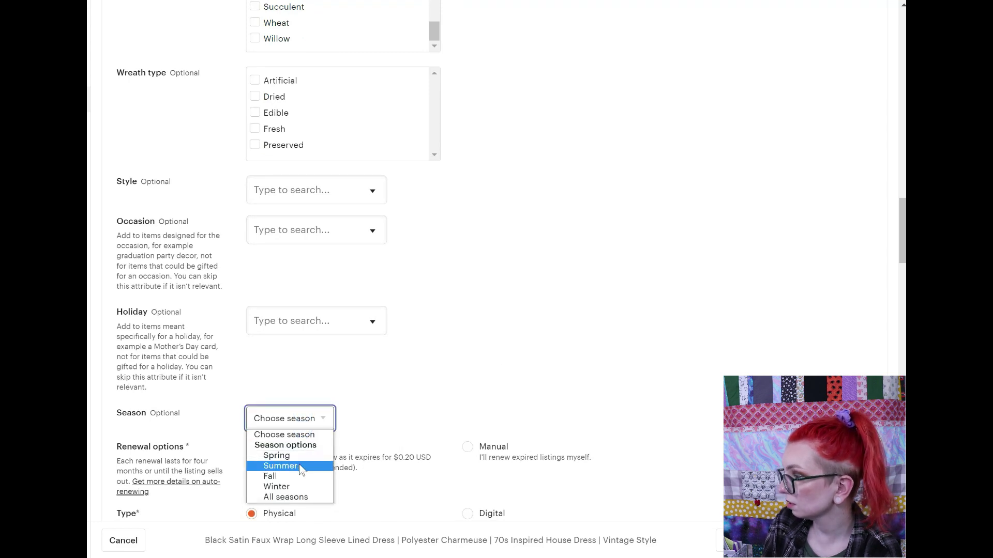
click(317, 504)
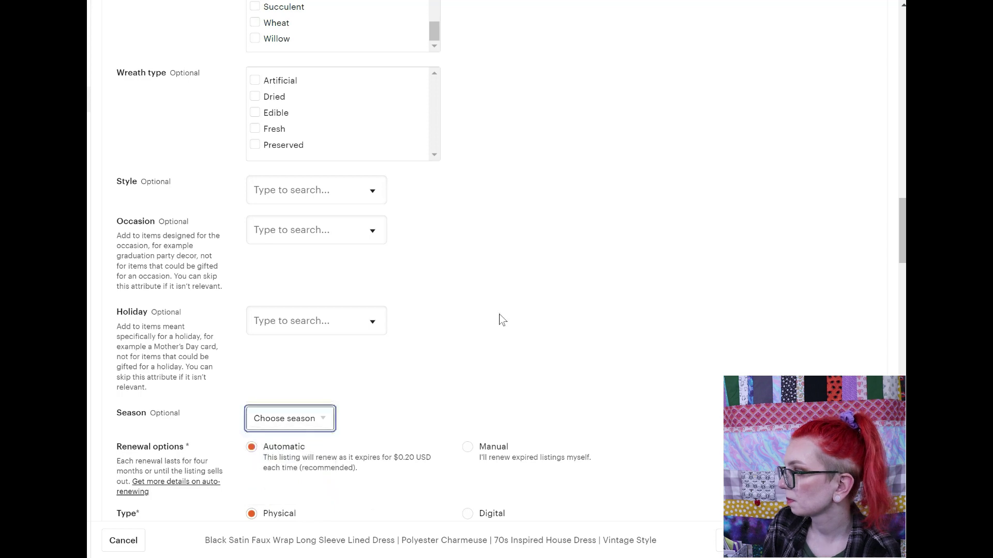
scroll(512, 373, up, 10)
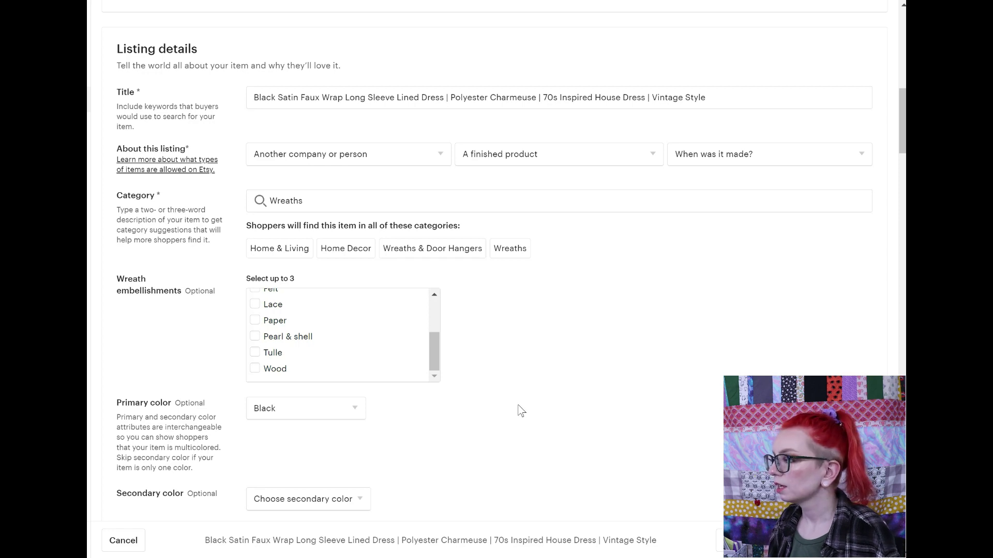
scroll(377, 428, down, 3)
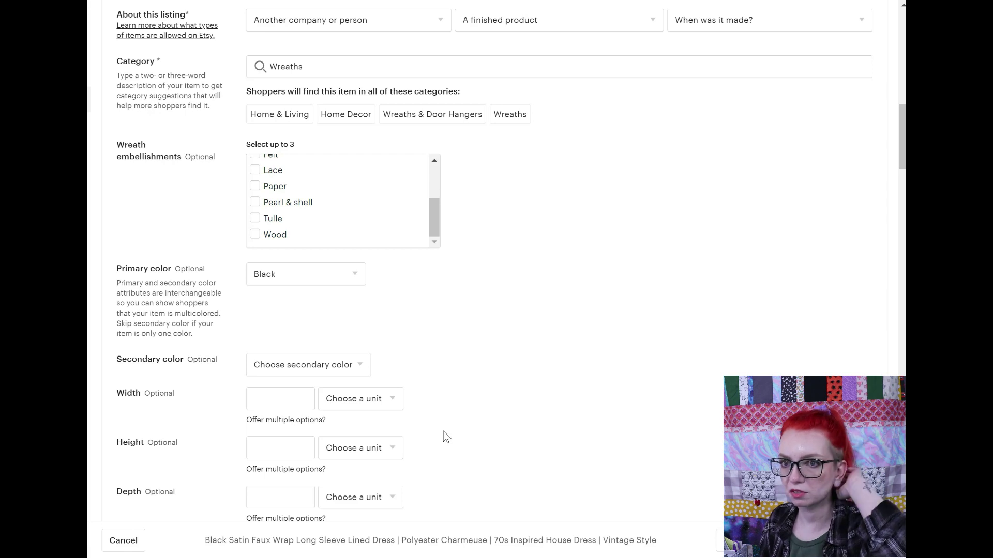
scroll(443, 432, down, 4)
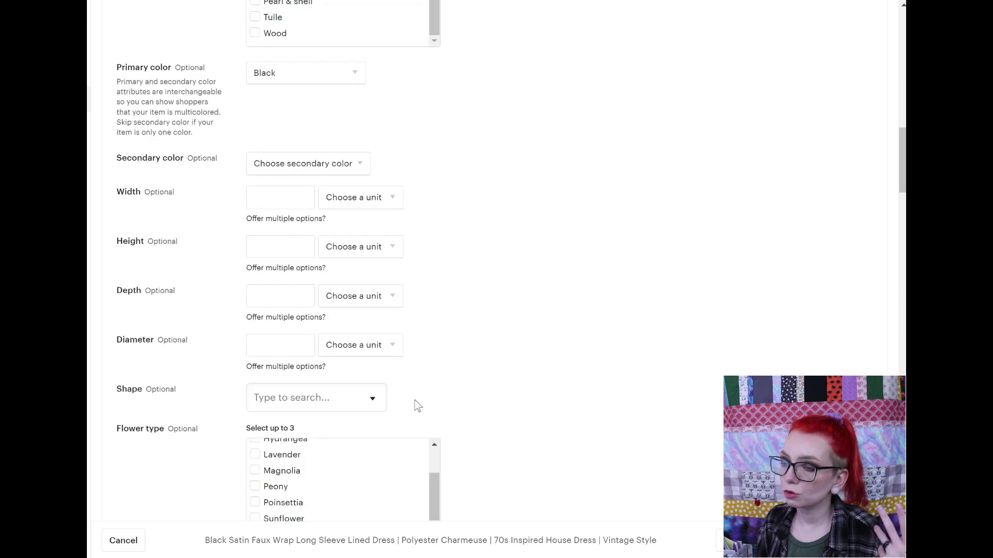
scroll(491, 354, down, 3)
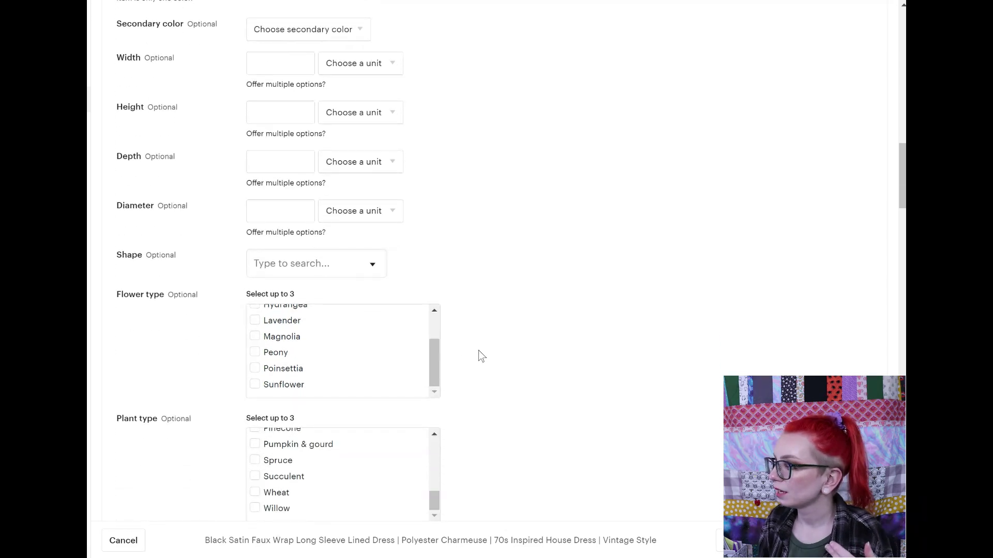
Look over the flower type and plant type lists from their first options and continue down the wreath attributes
scroll(433, 345, up, 2)
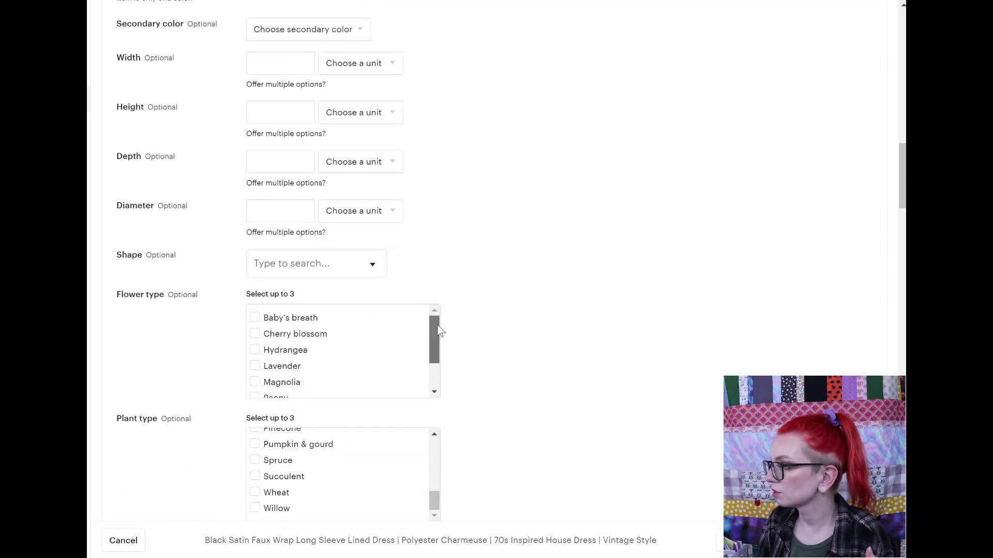
scroll(439, 324, down, 1)
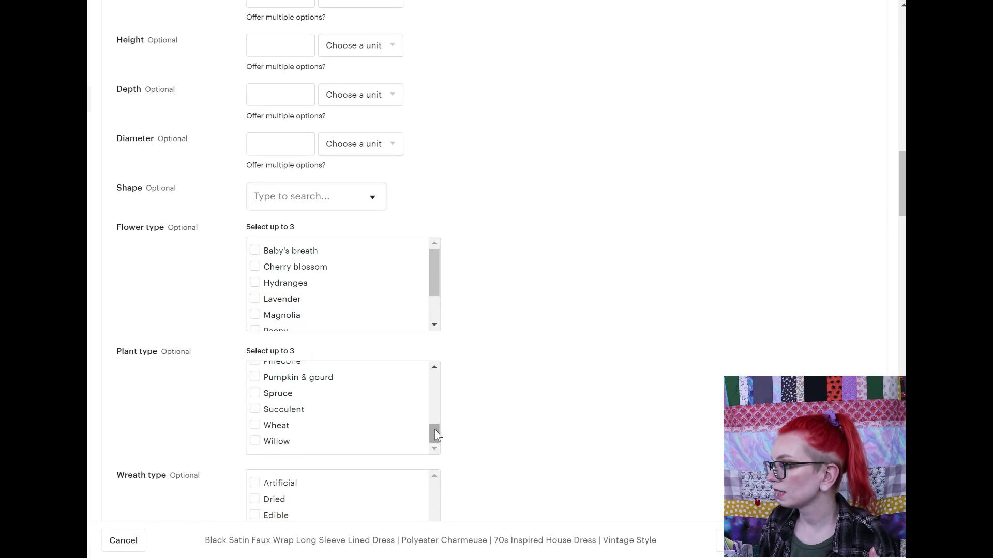
drag(435, 430, 439, 378)
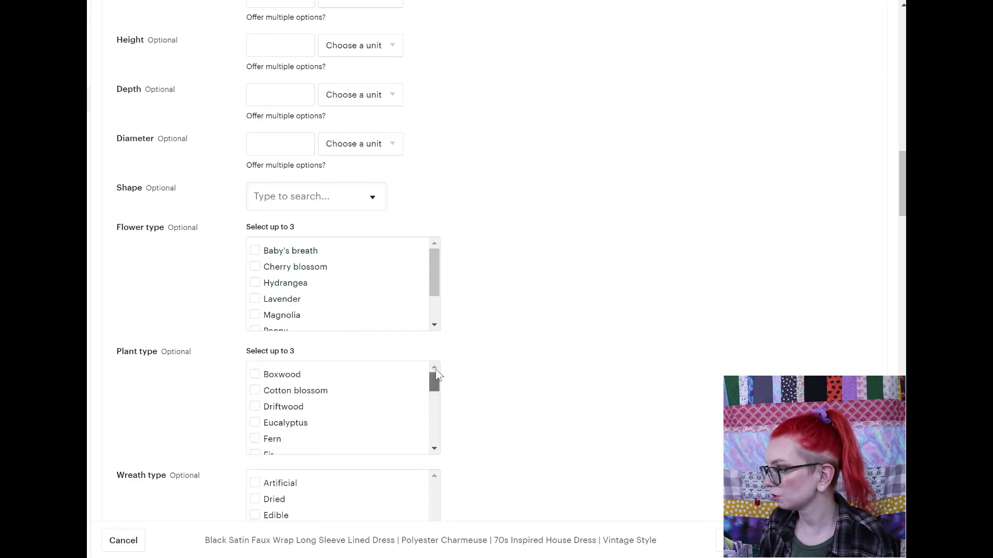
scroll(138, 408, down, 4)
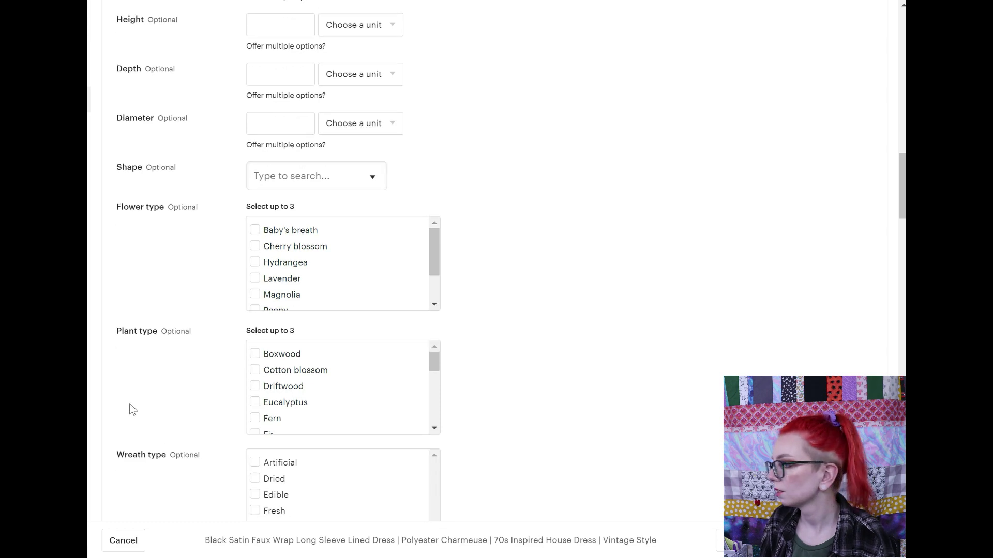
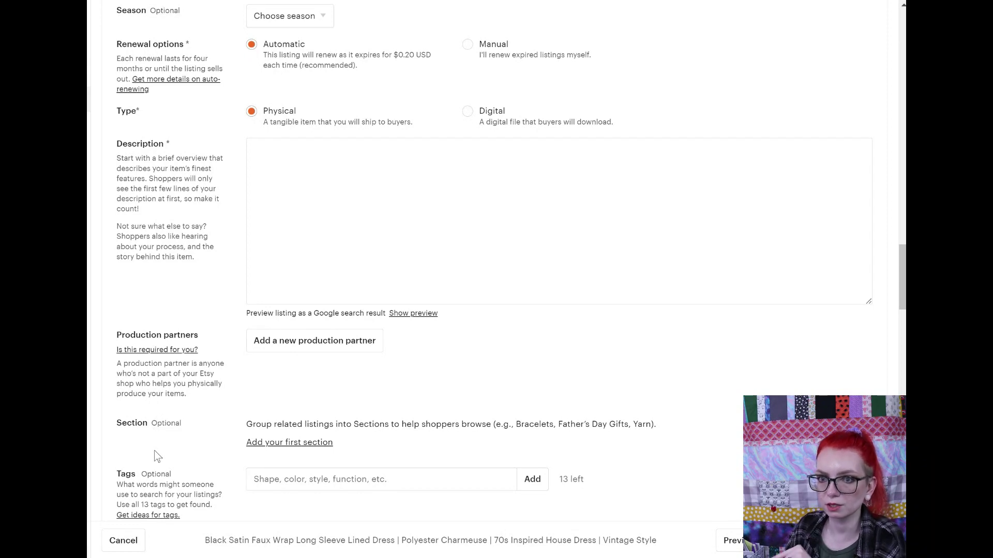
Read Etsy's help article on whether production partners are required, then return to the listing's Production partners section
scroll(153, 459, down, 4)
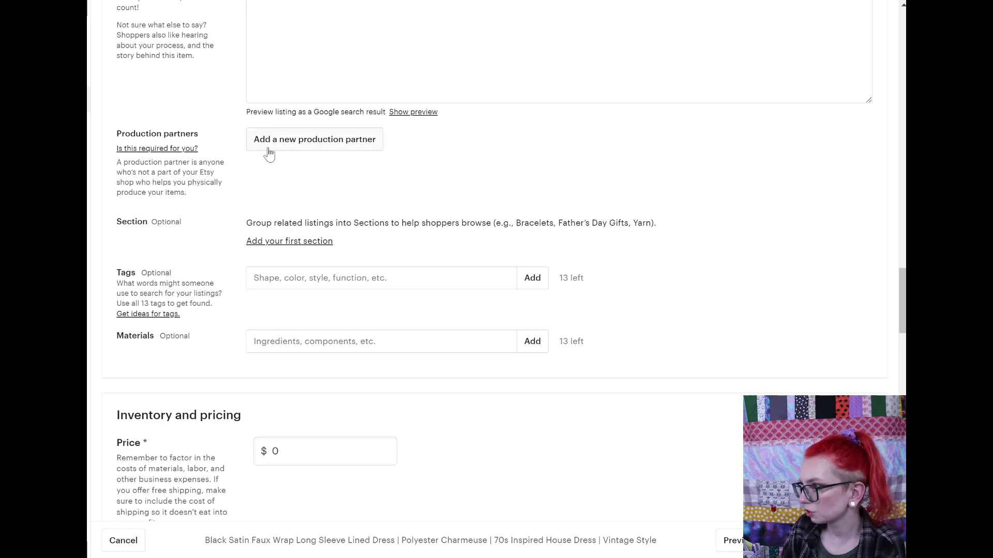
click(190, 149)
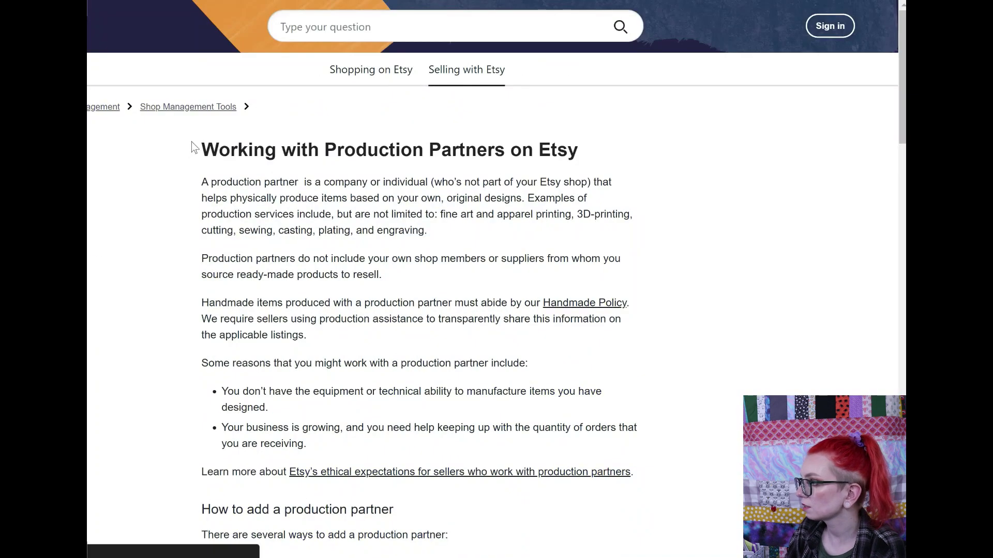
scroll(193, 144, down, 3)
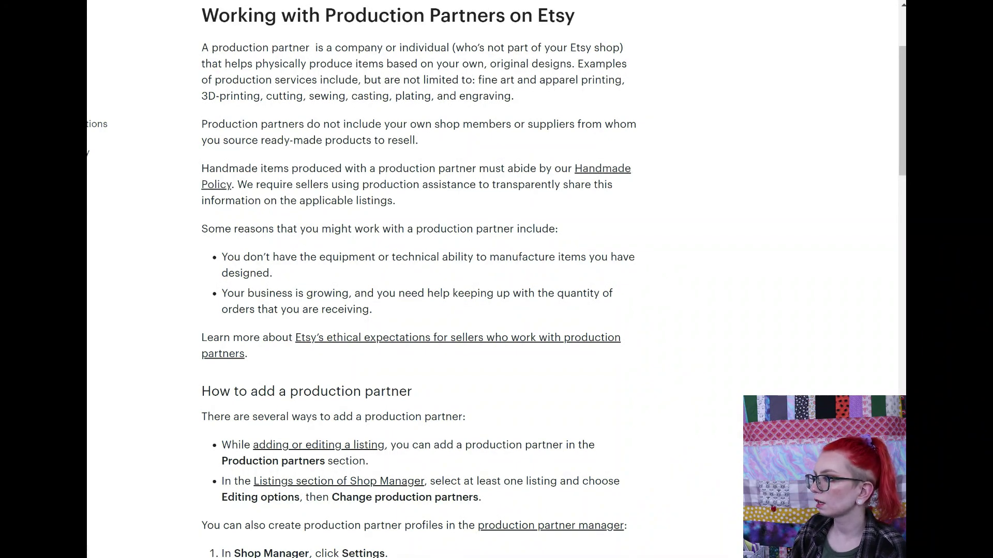
key(ctrl+w)
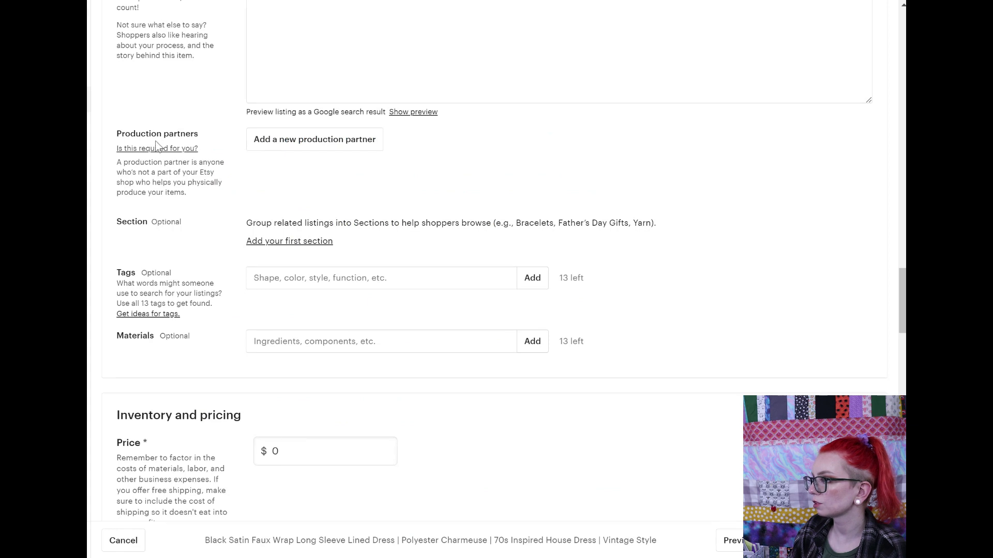
triple_click(108, 151)
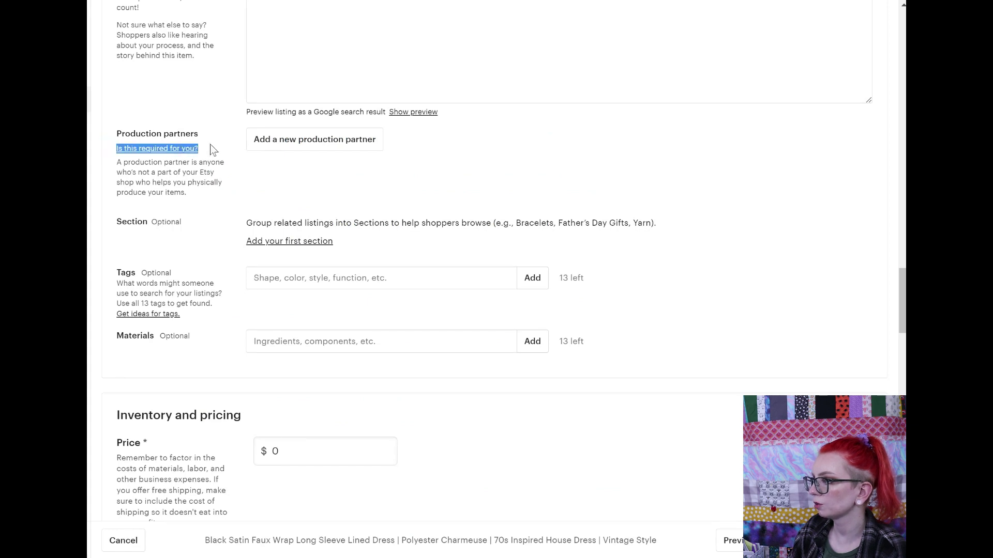
click(288, 260)
Look at the form for adding a first shop section and cancel it without entering a title
triple_click(127, 223)
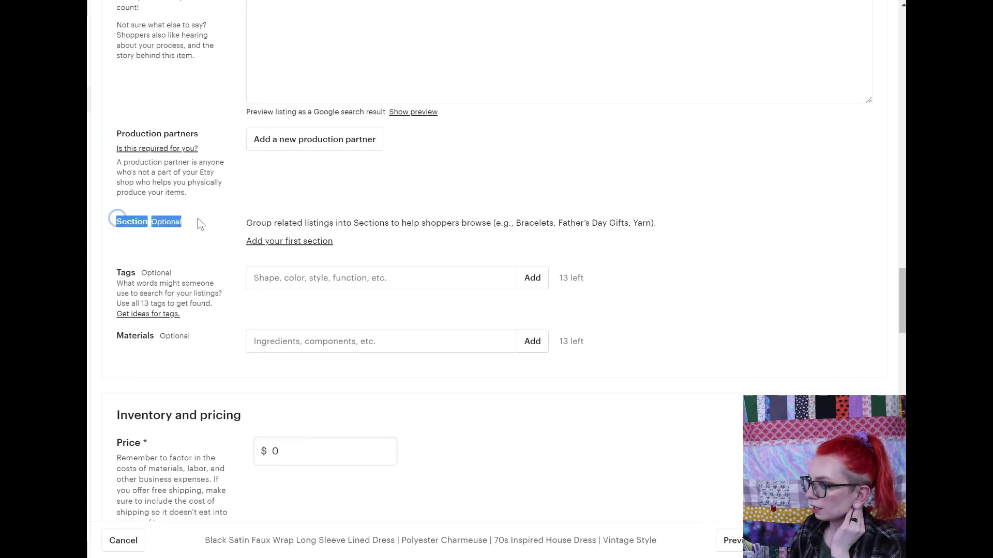
click(274, 242)
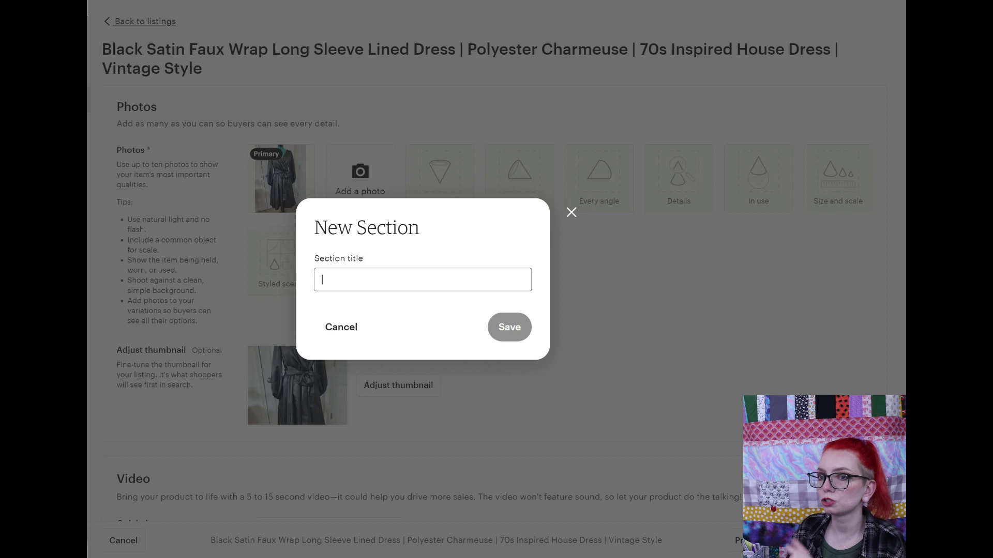
click(411, 276)
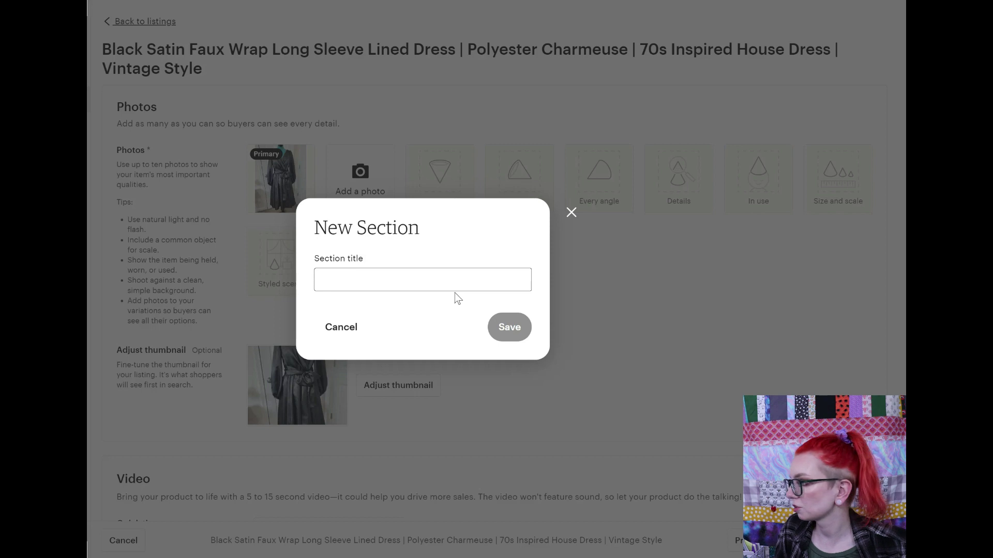
click(355, 336)
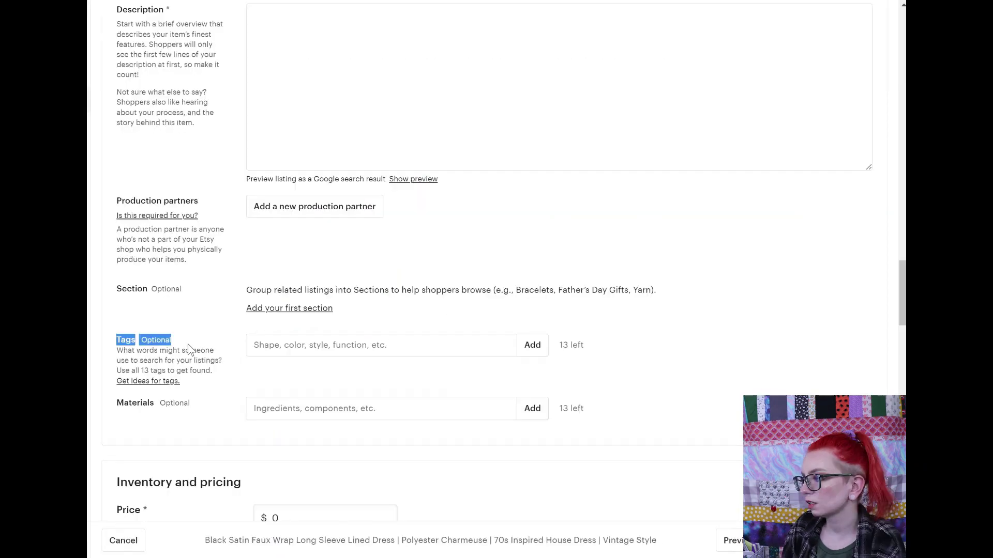
Review the optional Tags field and read Etsy's suggested questions for tag ideas
click(187, 339)
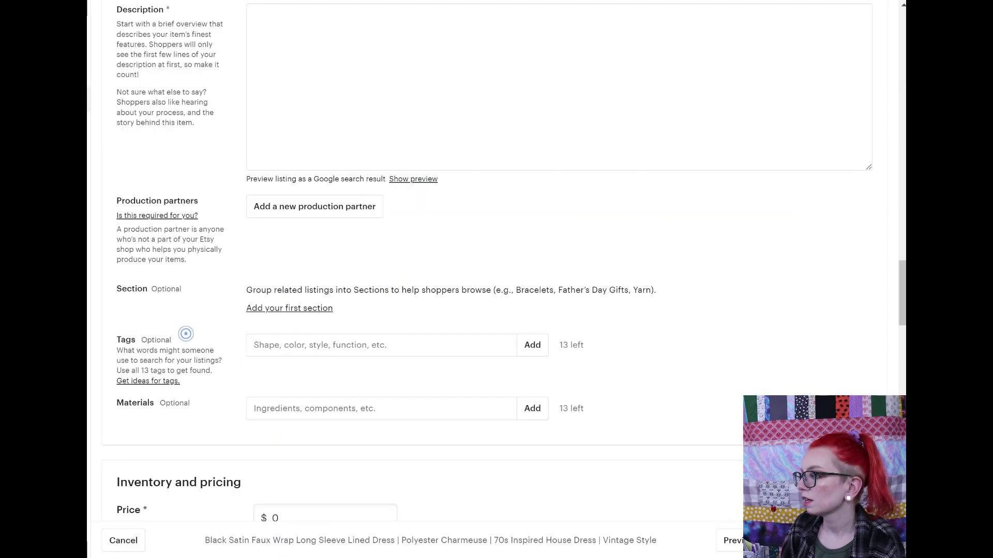
drag(179, 340, 140, 342)
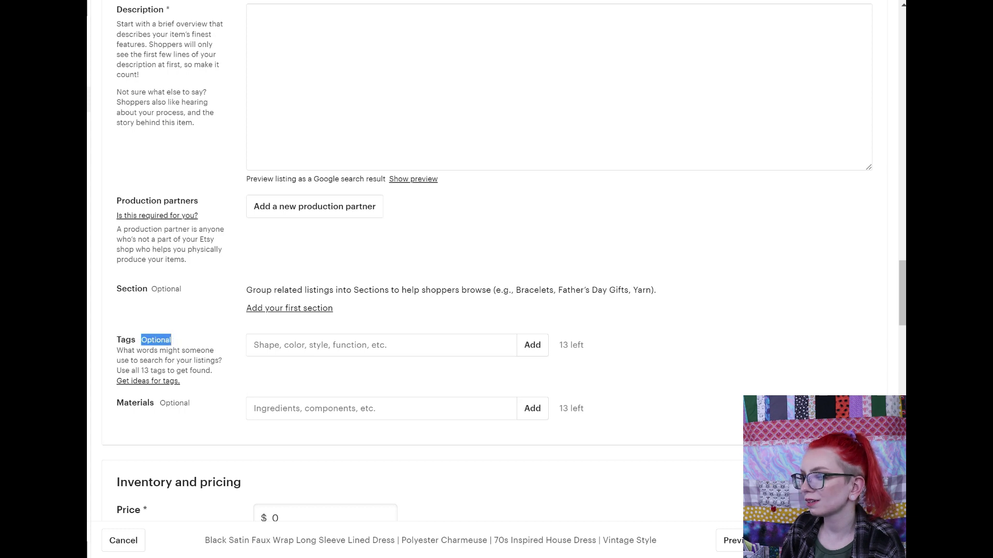
click(200, 337)
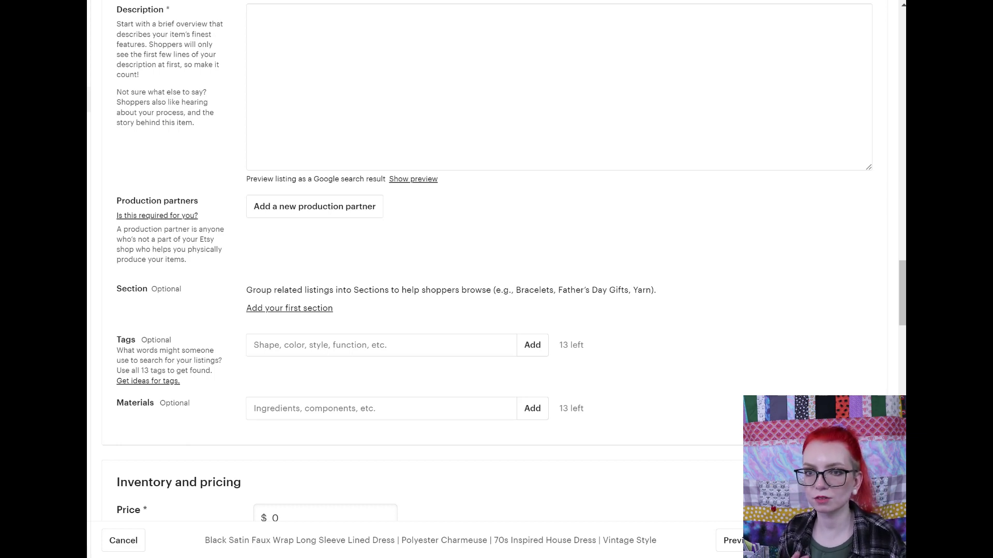
click(154, 382)
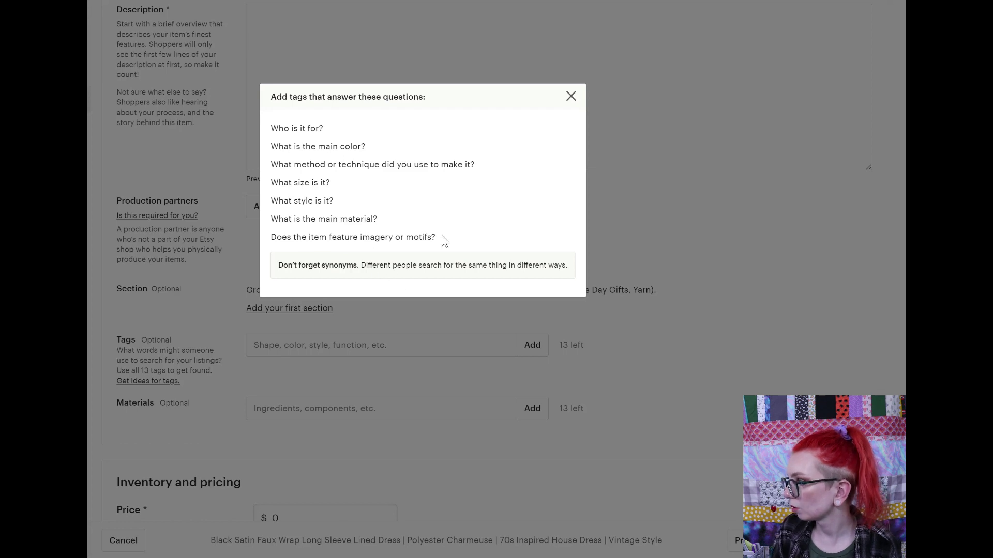
click(274, 428)
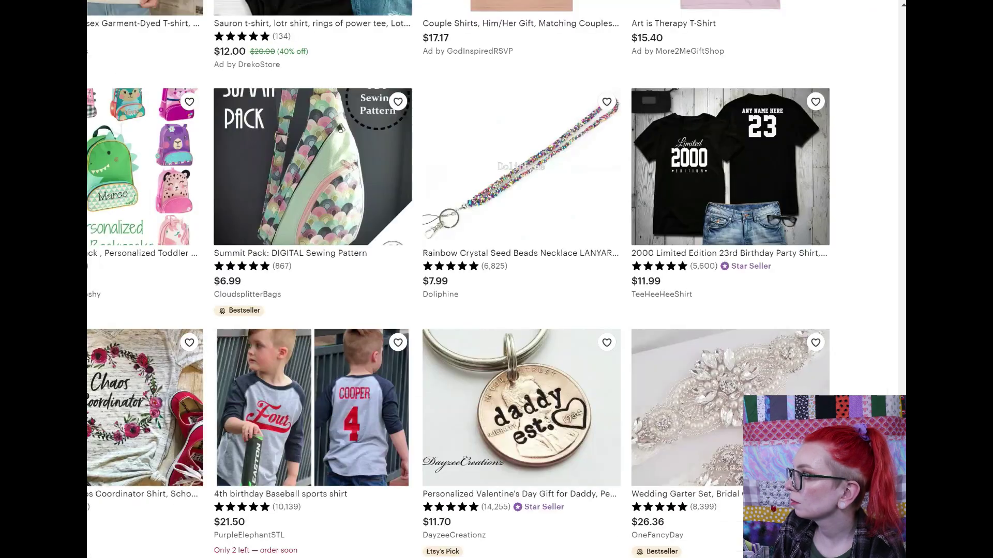
Switch to the Etsy marketplace's Clothing & Shoes page and search for "black satin dress"
scroll(488, 259, up, 8)
scroll(487, 258, up, 20)
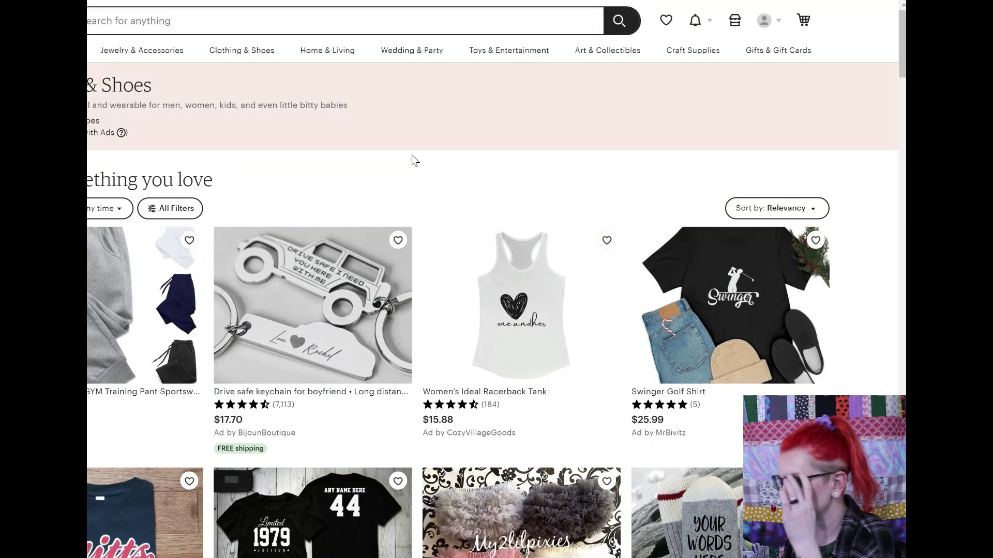
text(black satin dress)
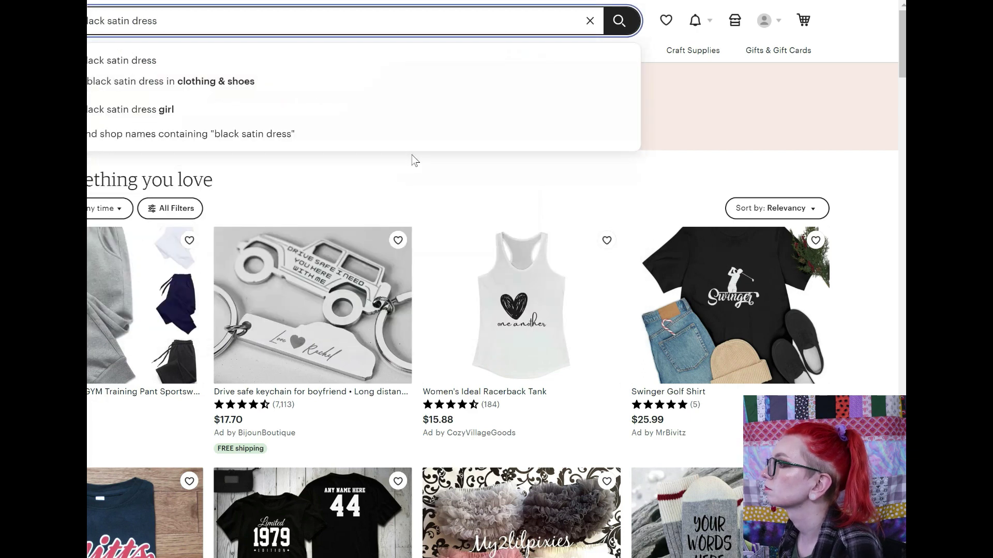
key(Return)
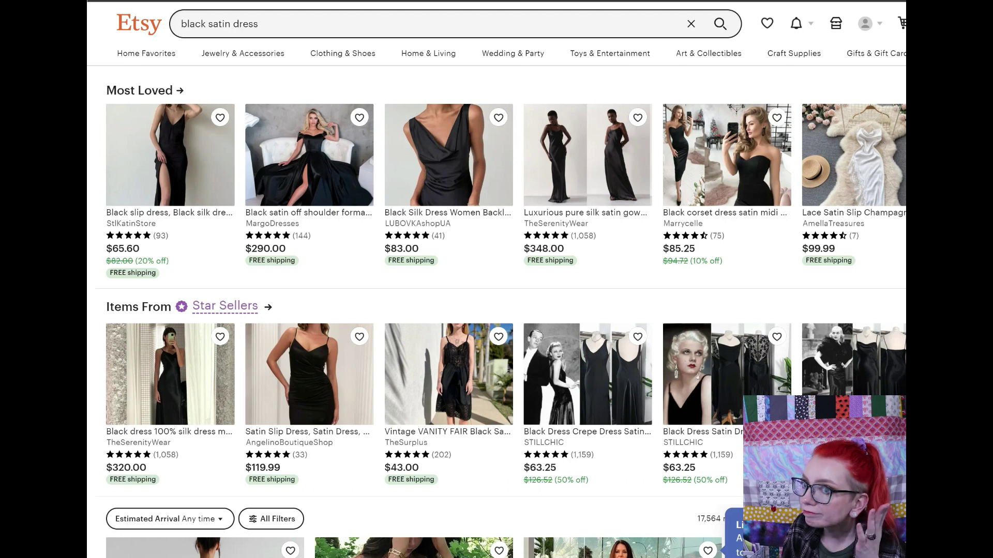
Dismiss the favorites tip and browse the black satin dress results, comparing how well the items and titles match the search
scroll(324, 406, down, 1)
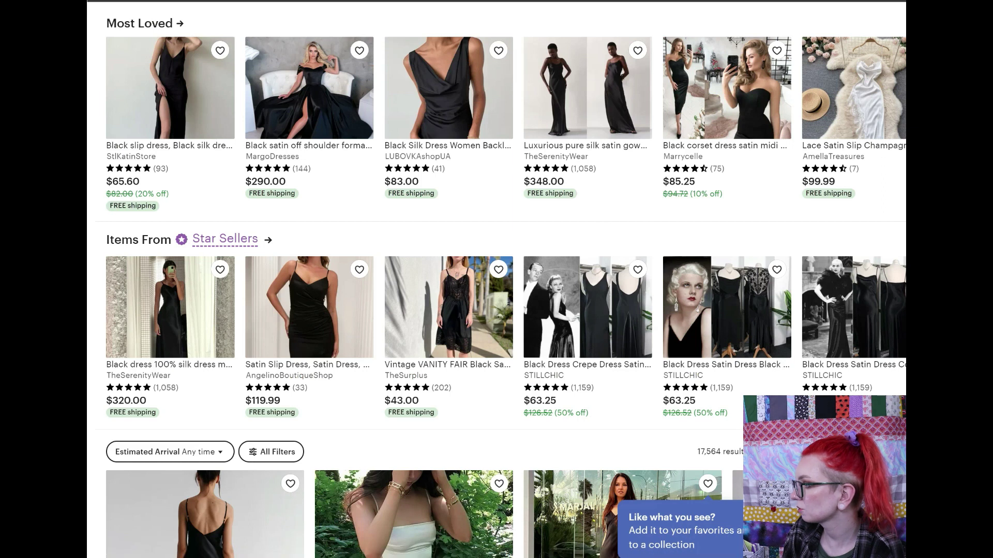
scroll(841, 256, down, 2)
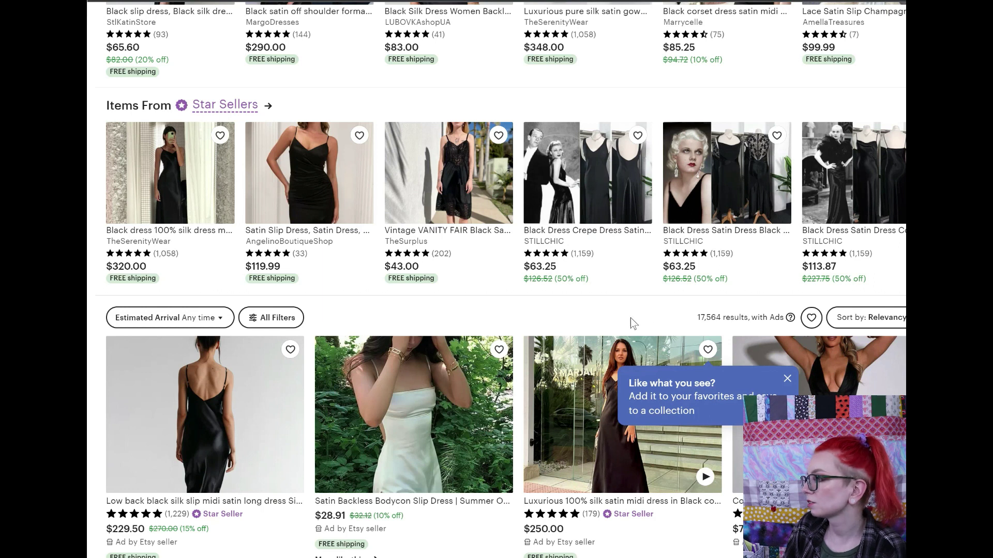
click(786, 378)
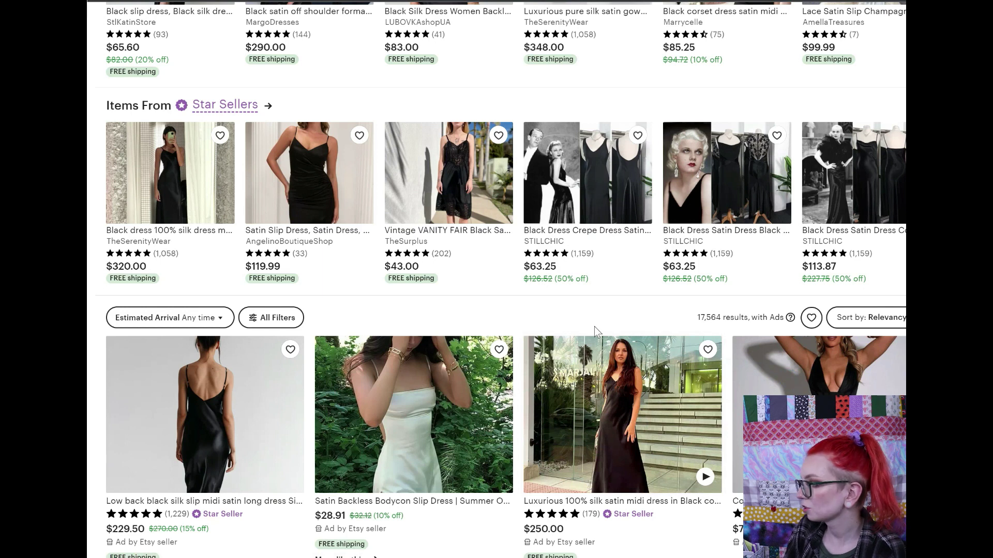
mouse_move(569, 403)
scroll(592, 437, down, 1)
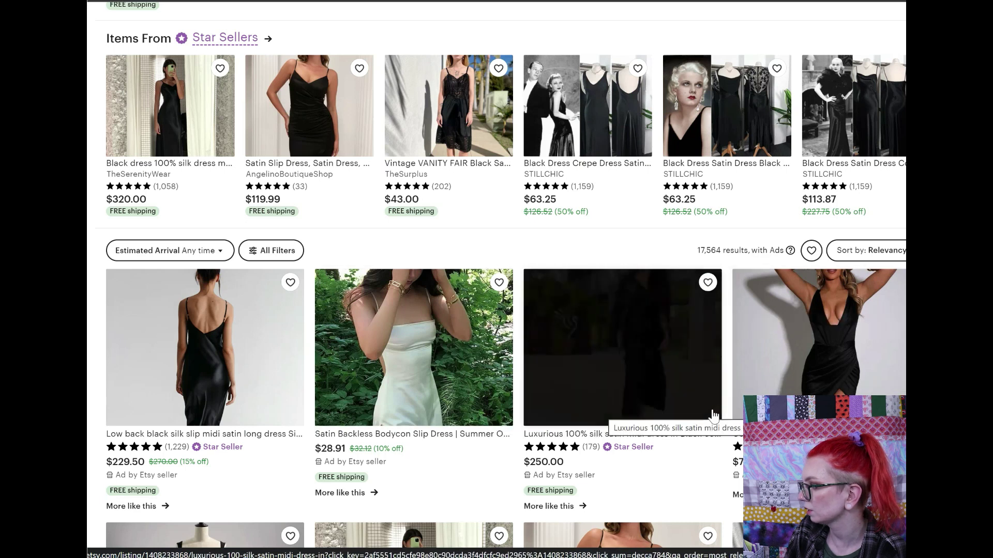
scroll(499, 244, down, 10)
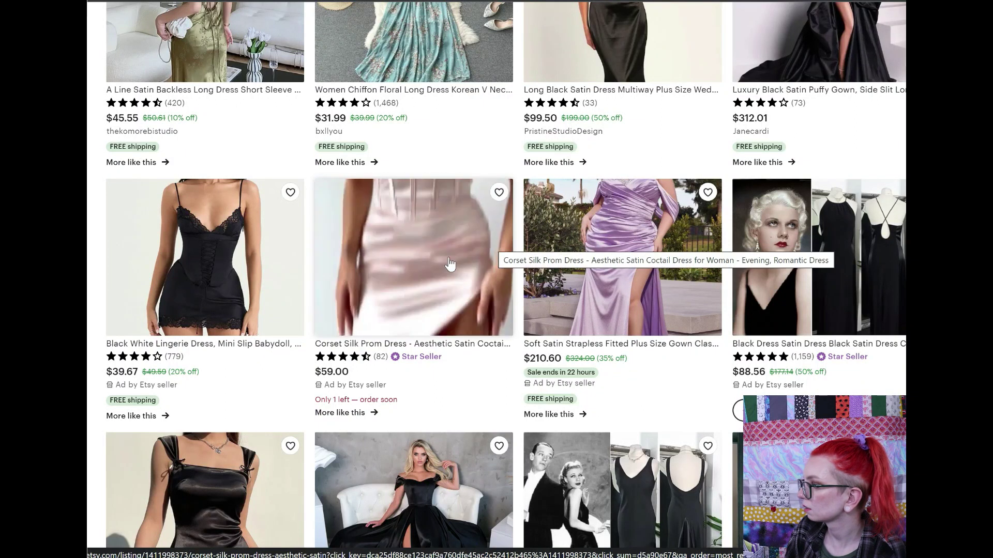
scroll(508, 382, down, 1)
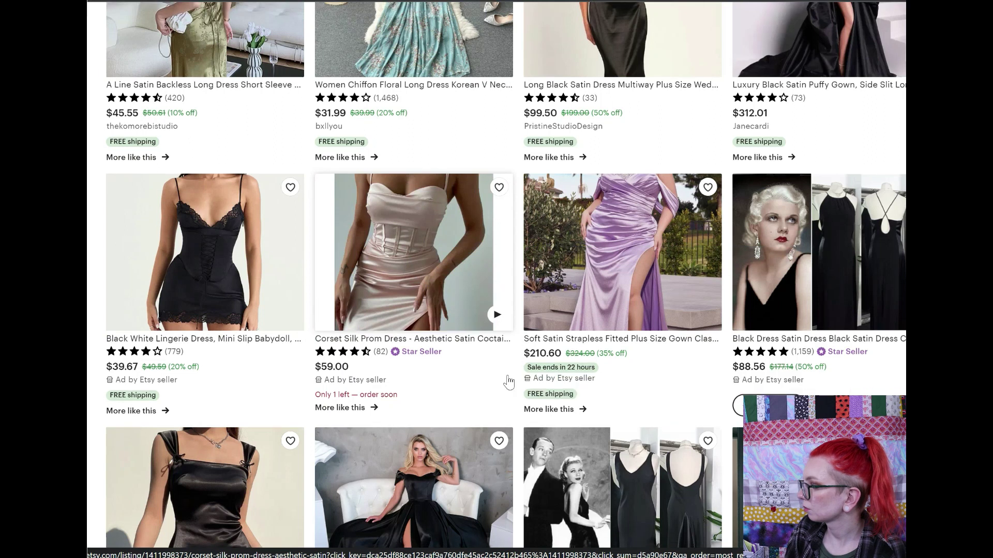
scroll(513, 392, down, 4)
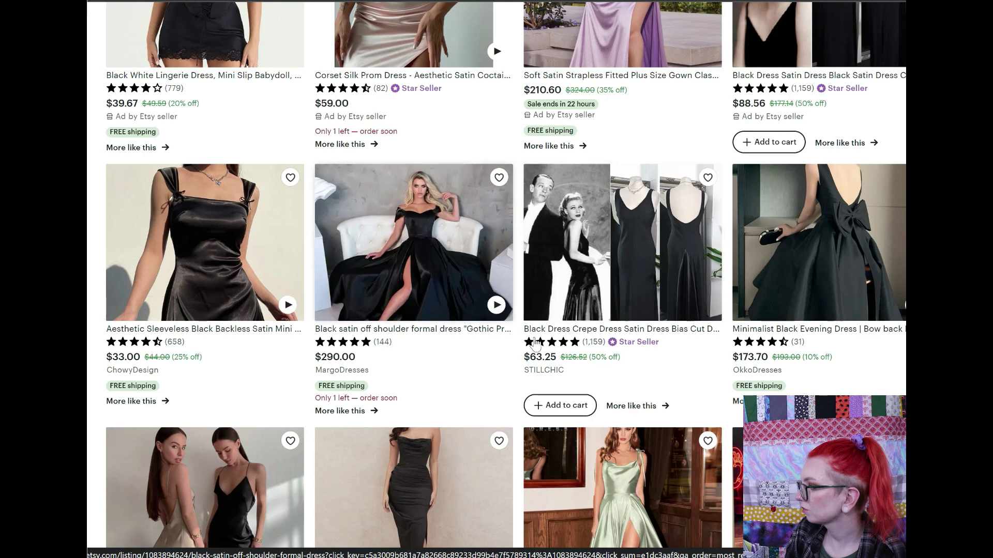
scroll(515, 362, down, 4)
scroll(515, 362, down, 2)
scroll(517, 359, down, 2)
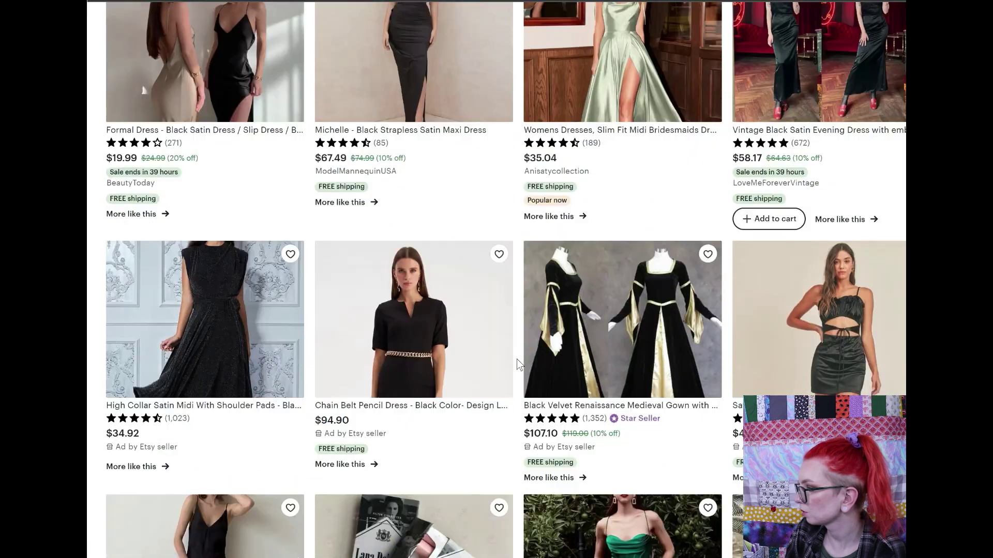
scroll(516, 359, down, 15)
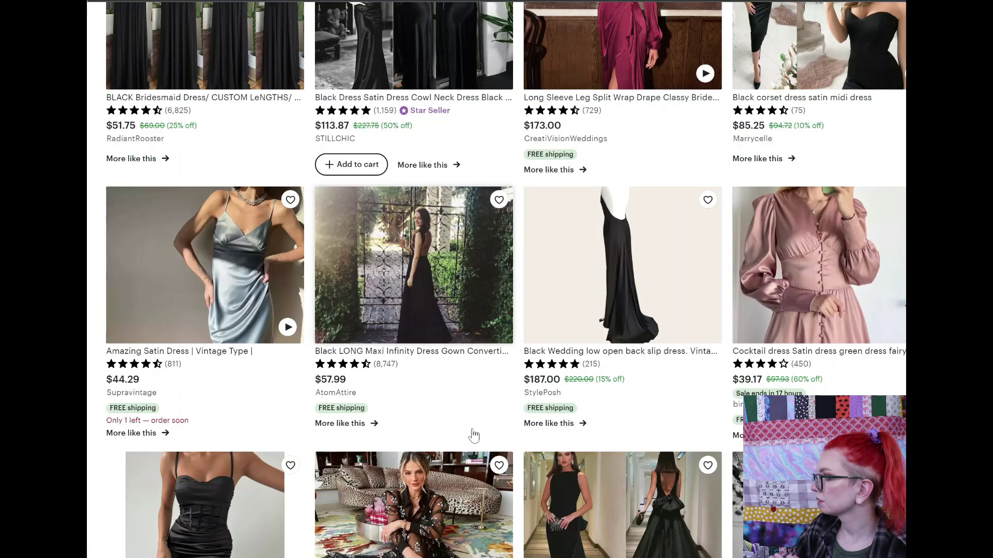
scroll(547, 428, down, 1)
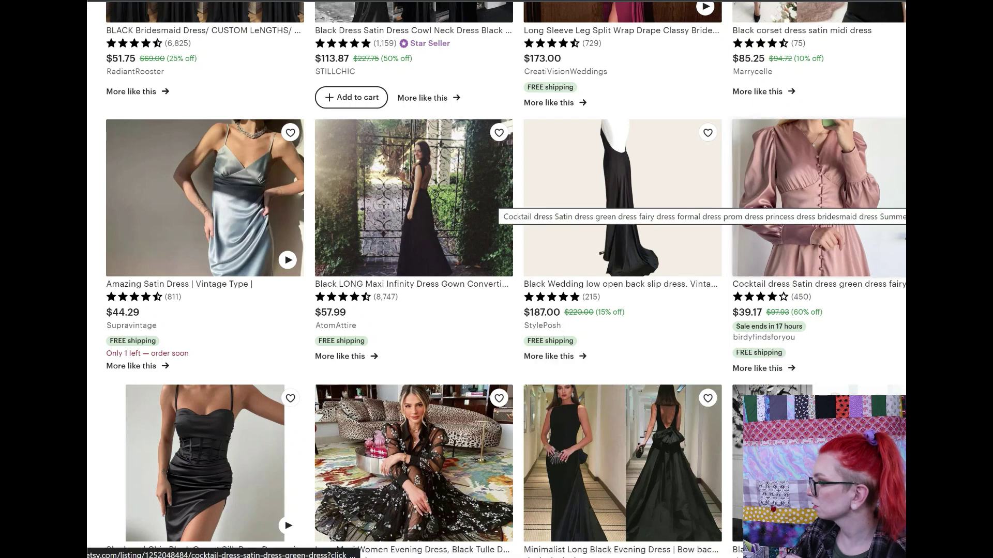
Check the primary color options on the pink long-sleeve satin cocktail dress listing without choosing one, then return to the search results
click(860, 283)
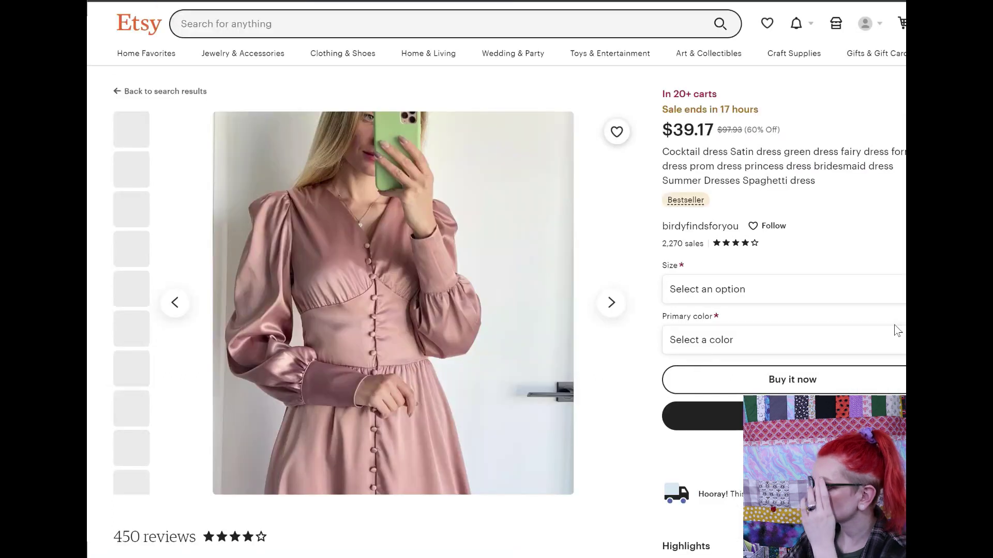
click(747, 339)
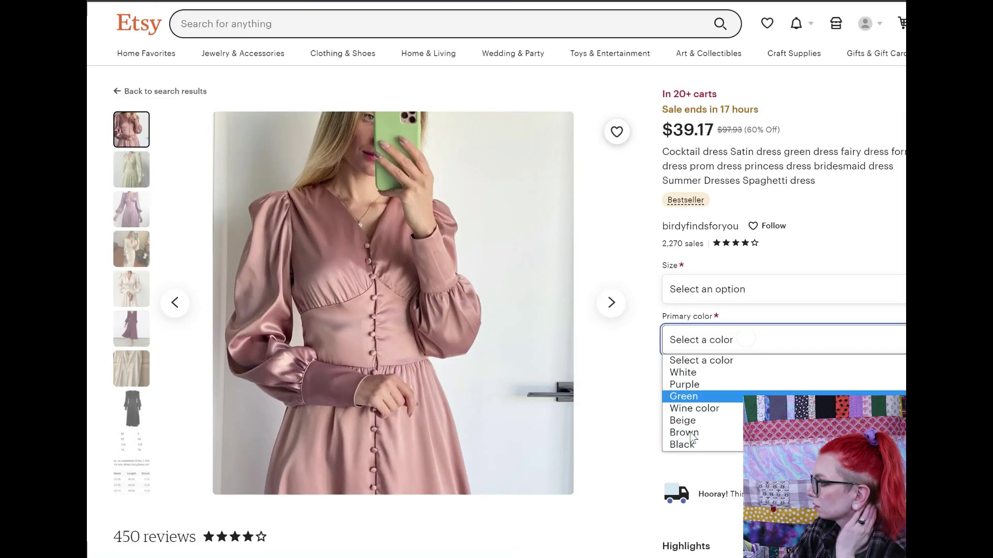
click(841, 236)
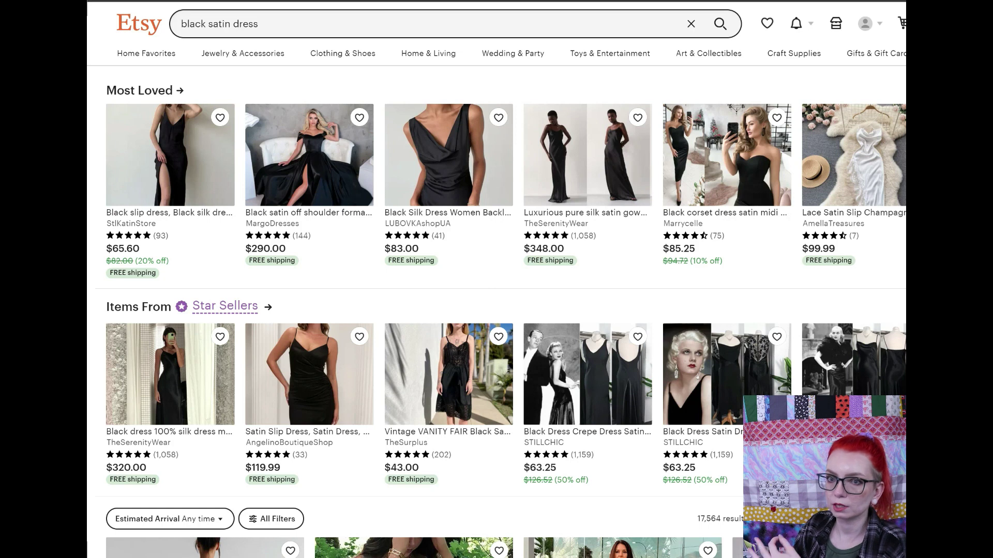
Examine the first page of black satin dress results, comparing how closely the items' colors, fabrics and titles match the search
scroll(496, 279, down, 5)
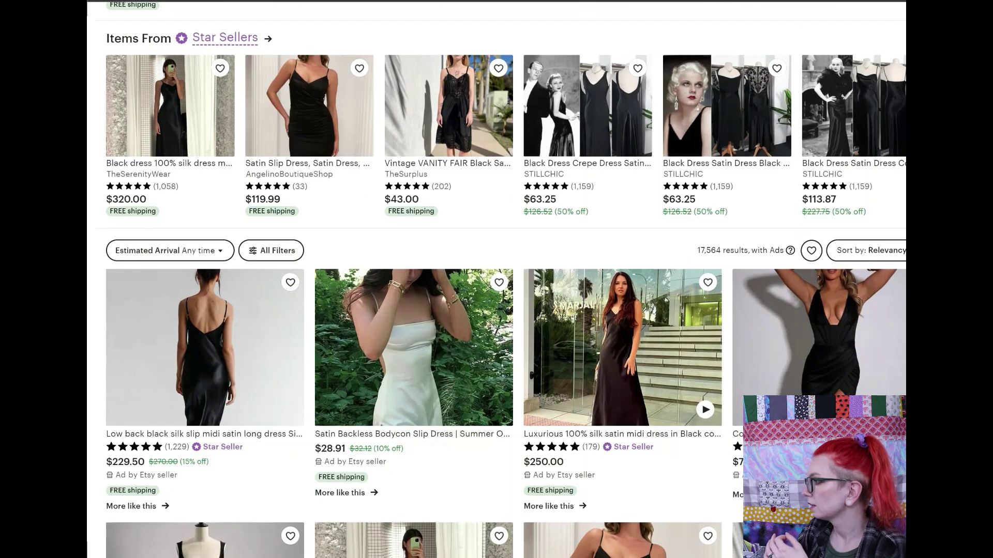
scroll(497, 279, up, 5)
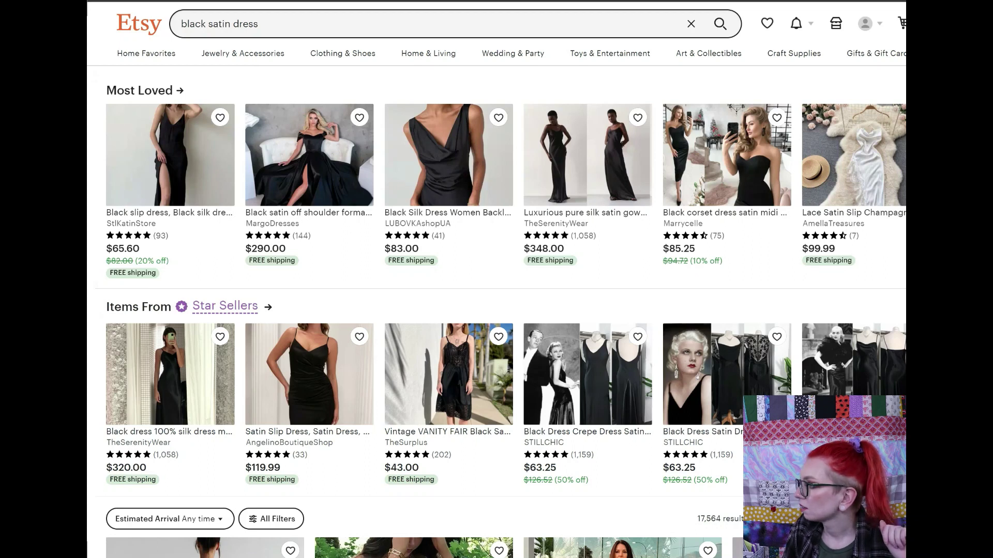
scroll(497, 279, down, 3)
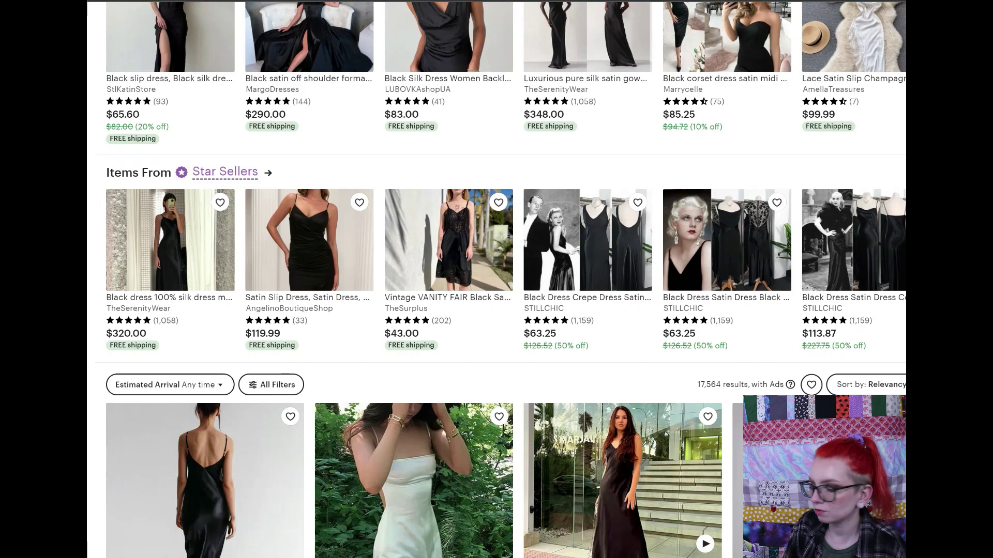
scroll(496, 279, down, 10)
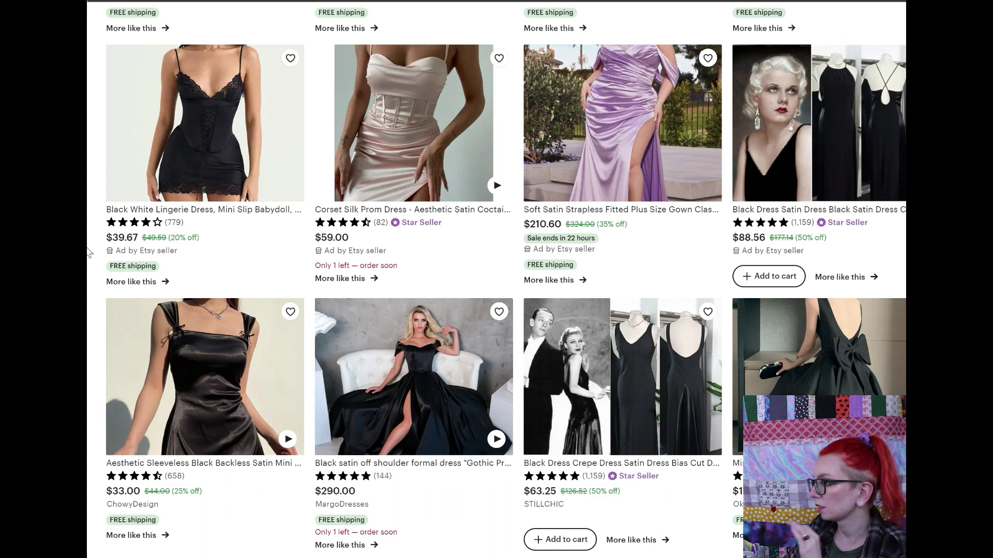
scroll(88, 251, down, 5)
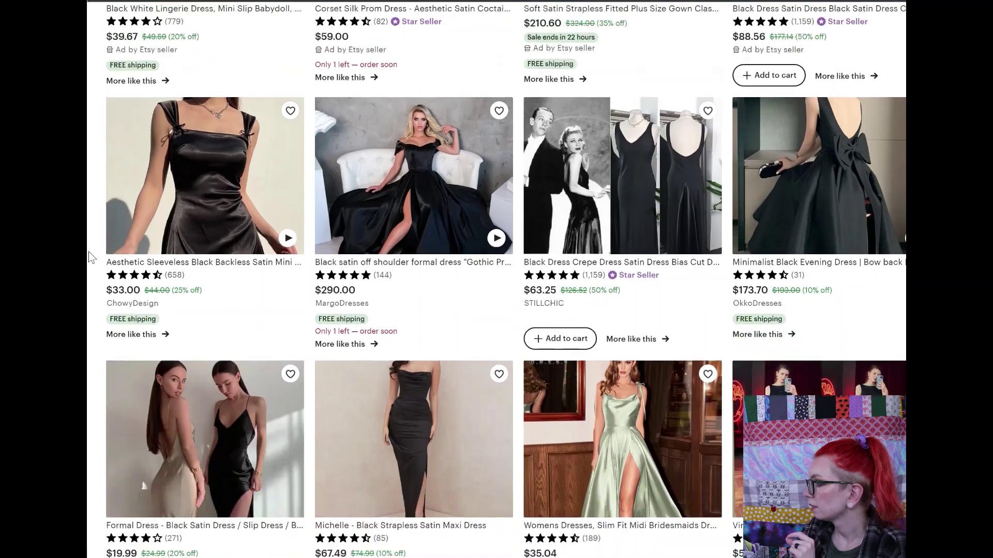
scroll(89, 251, down, 8)
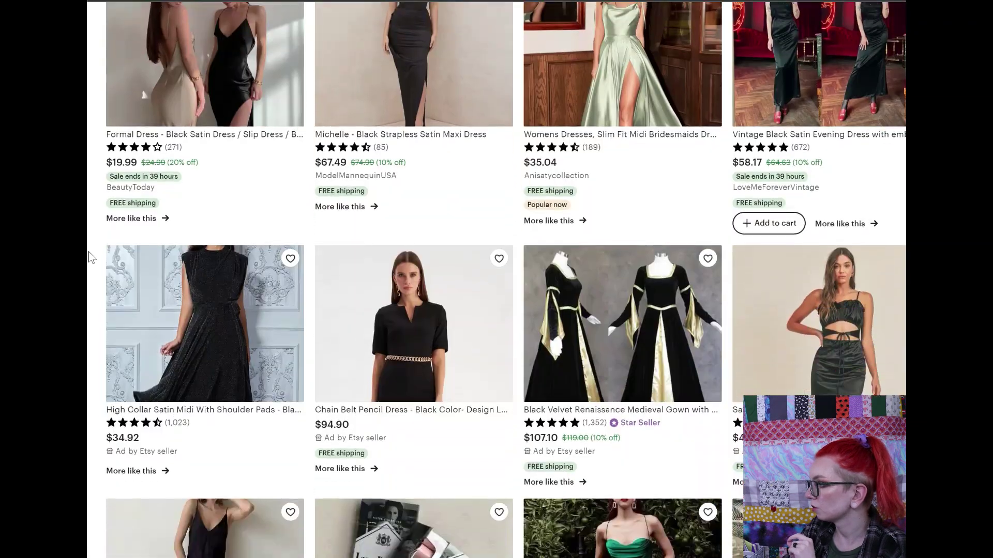
scroll(88, 251, down, 5)
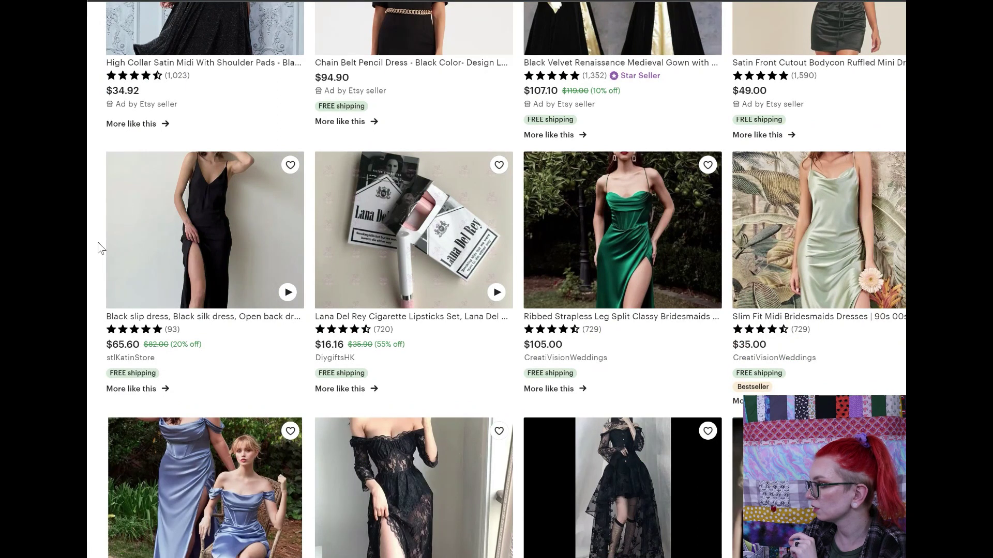
scroll(98, 247, up, 3)
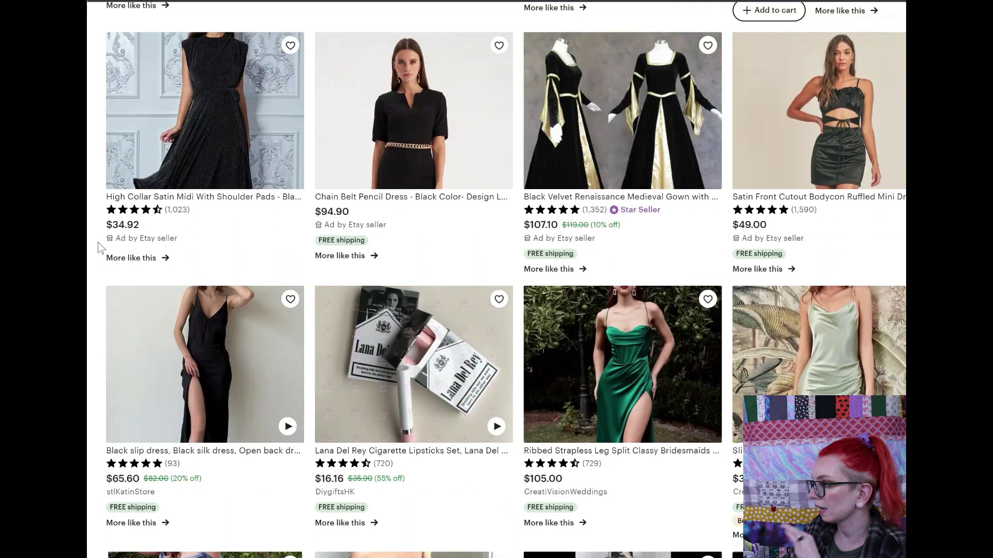
scroll(98, 242, up, 14)
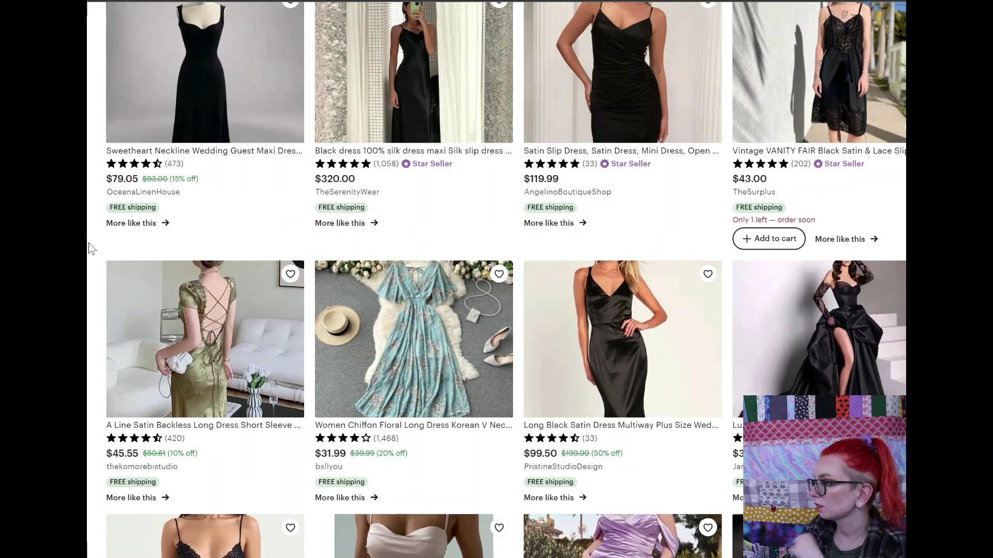
scroll(88, 244, up, 10)
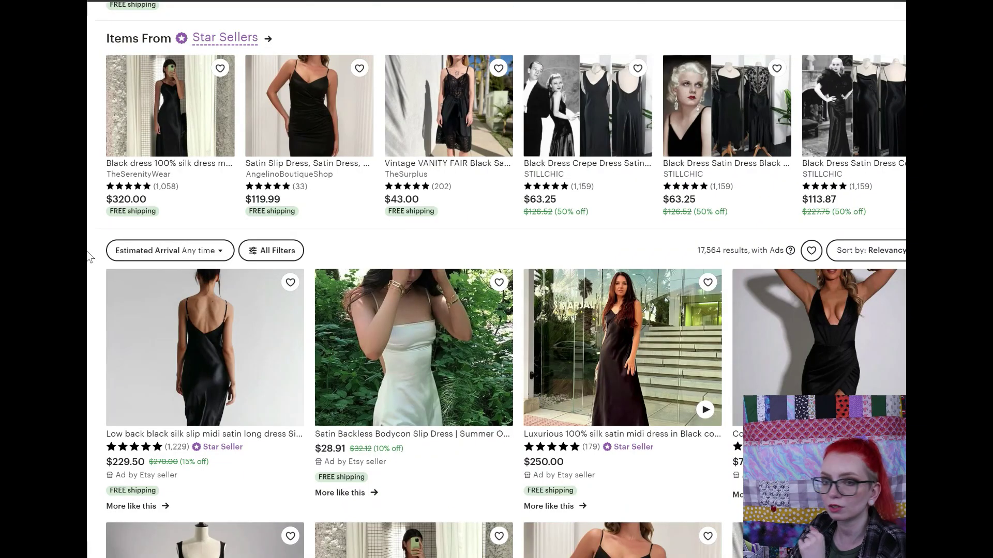
scroll(260, 318, down, 10)
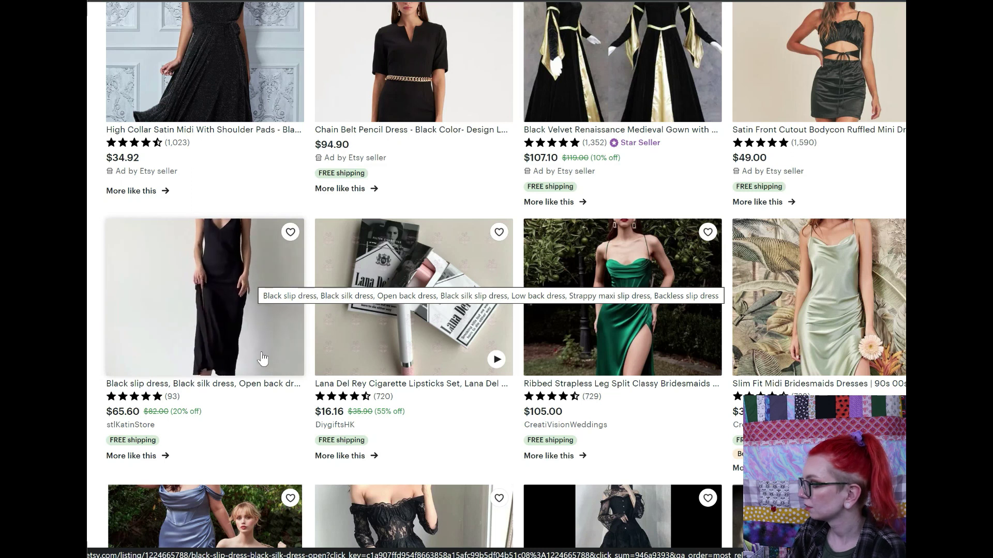
scroll(262, 358, down, 6)
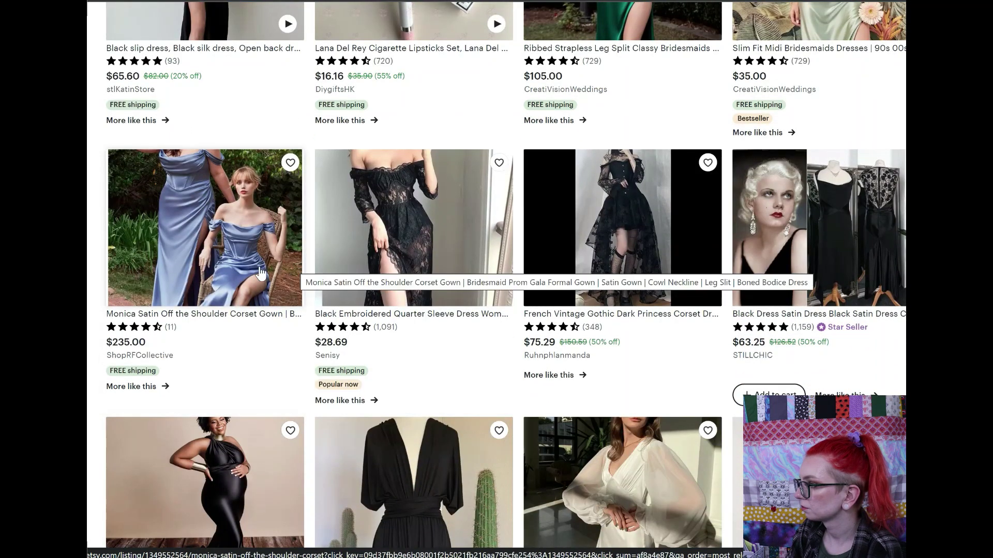
scroll(372, 388, down, 13)
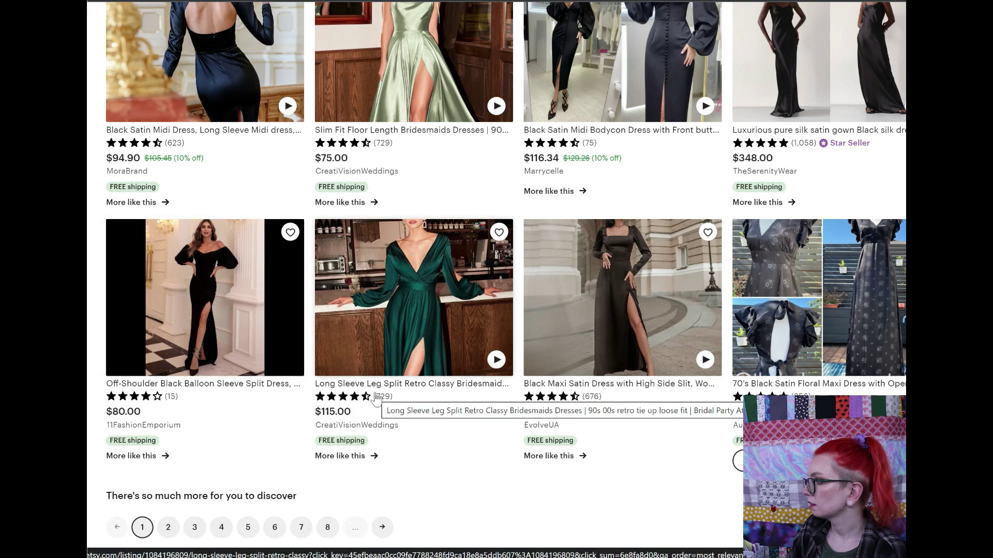
scroll(344, 412, up, 5)
scroll(350, 414, up, 5)
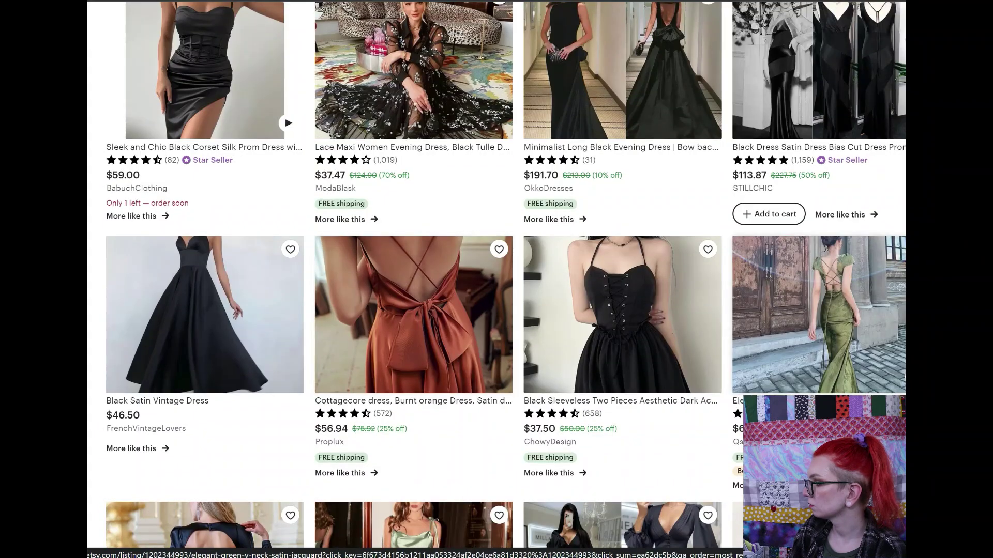
Open ModaBlask's black lace maxi evening dress listing and check its shop reviews, description and size options
click(452, 350)
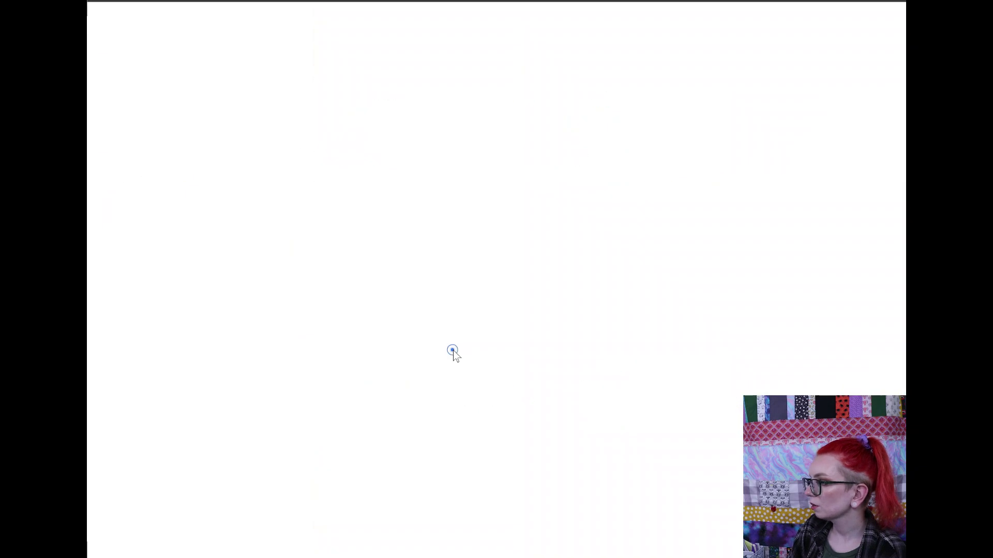
click(262, 505)
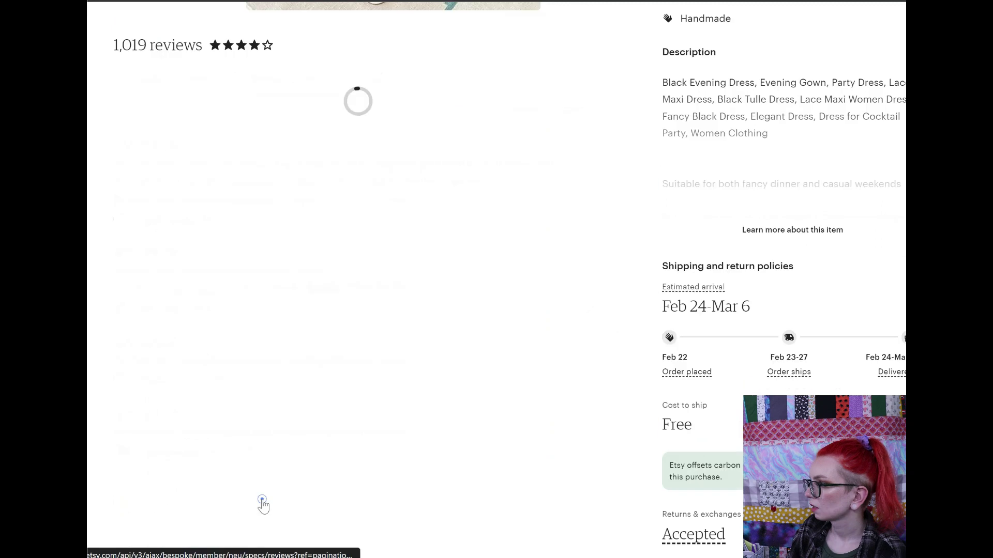
click(257, 555)
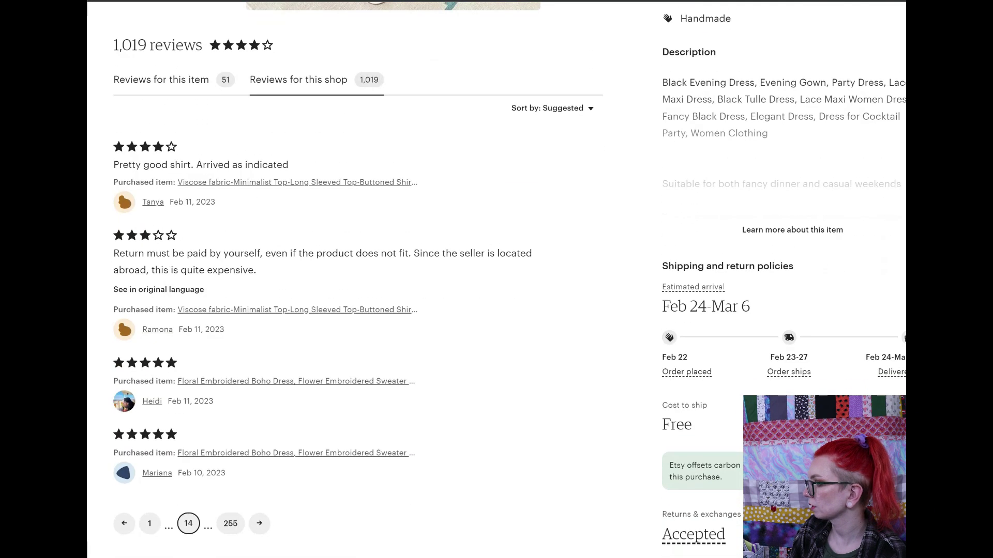
scroll(220, 416, up, 6)
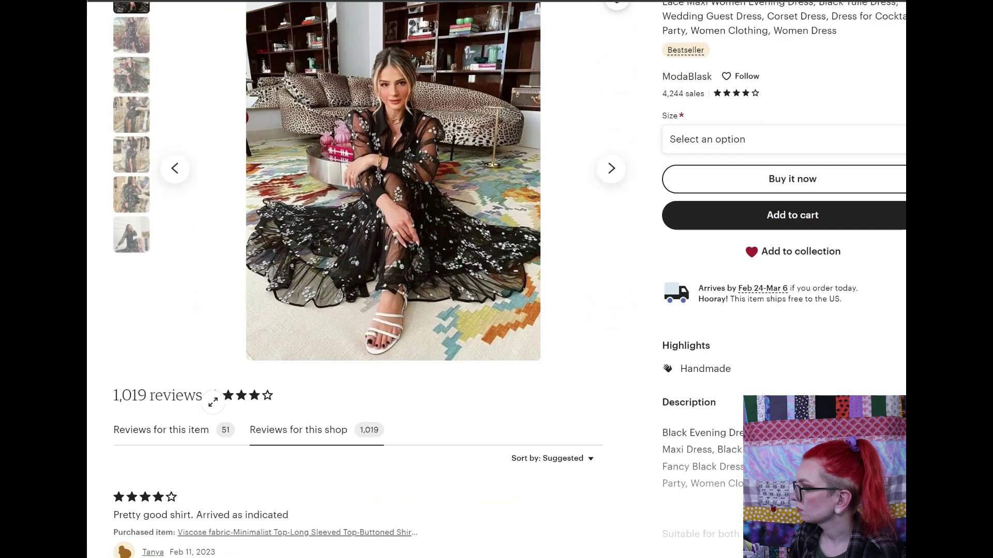
scroll(220, 416, down, 2)
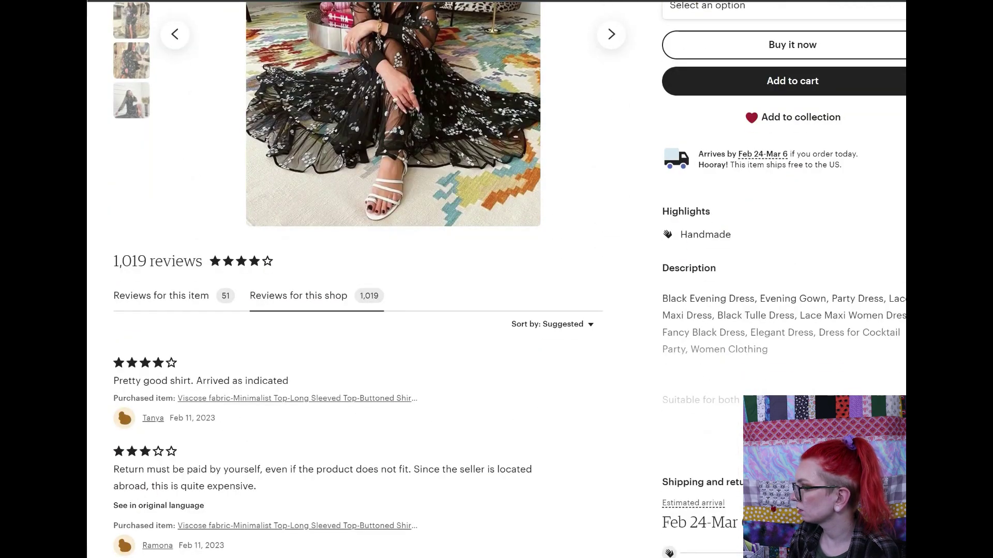
scroll(220, 417, down, 6)
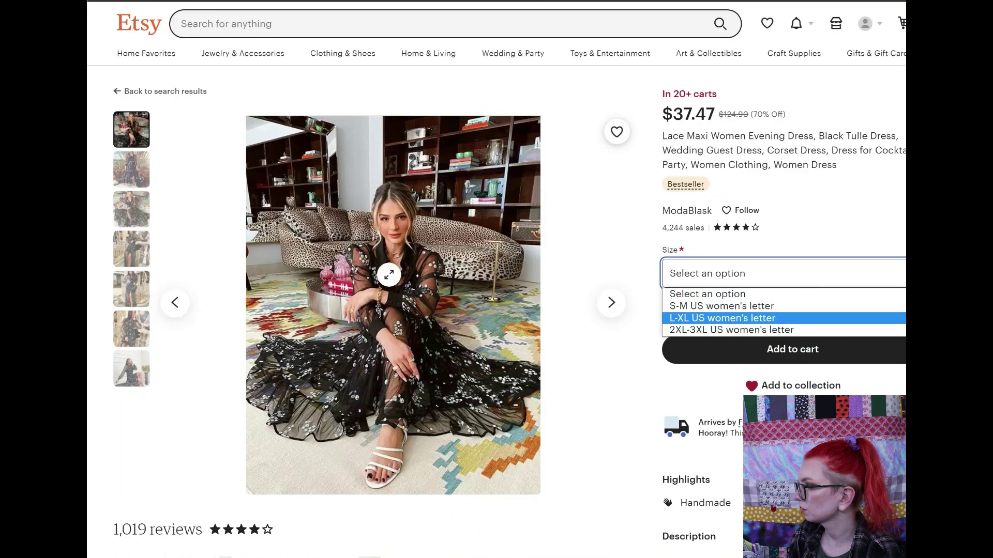
Open the ModaBlask shop page and look through its sections, featured items and full item list
click(687, 211)
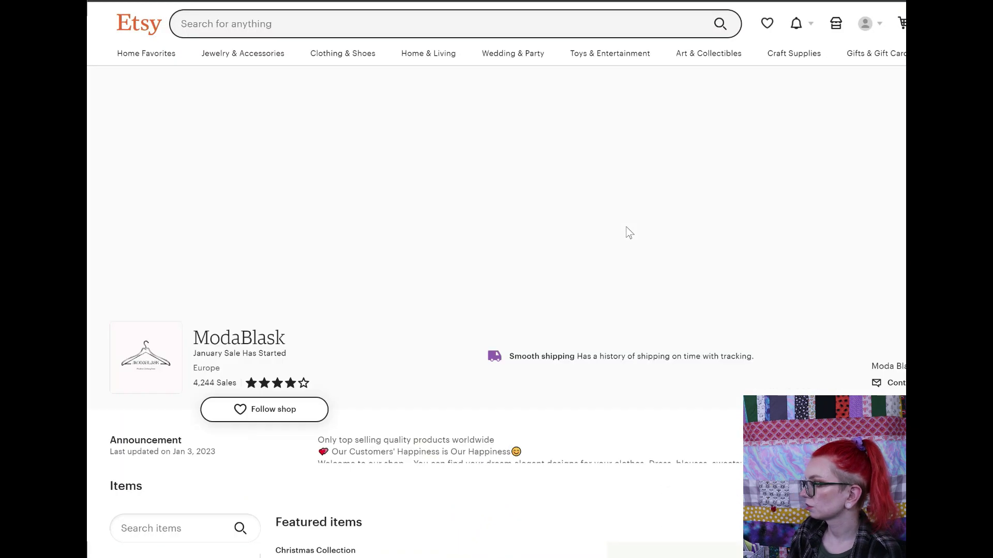
scroll(609, 268, down, 15)
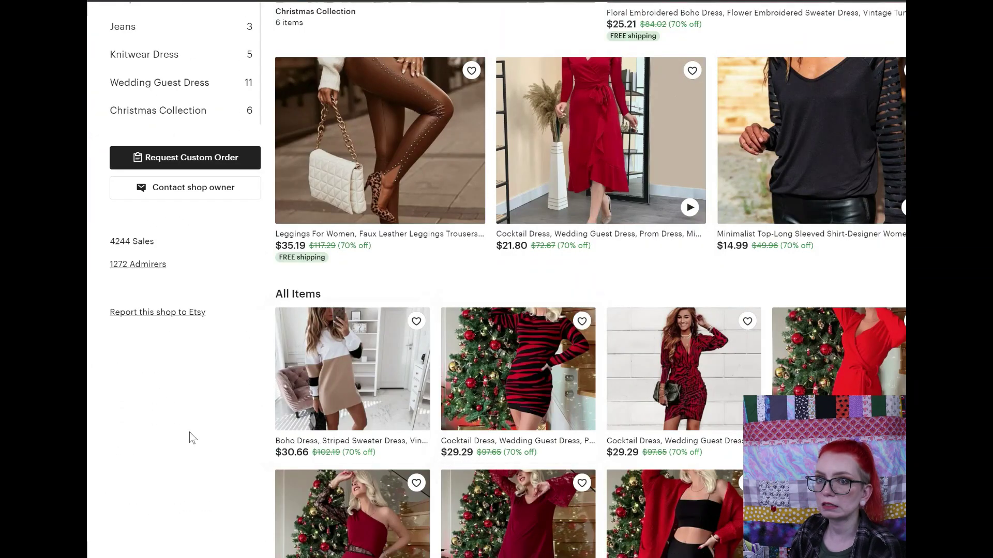
scroll(173, 442, down, 5)
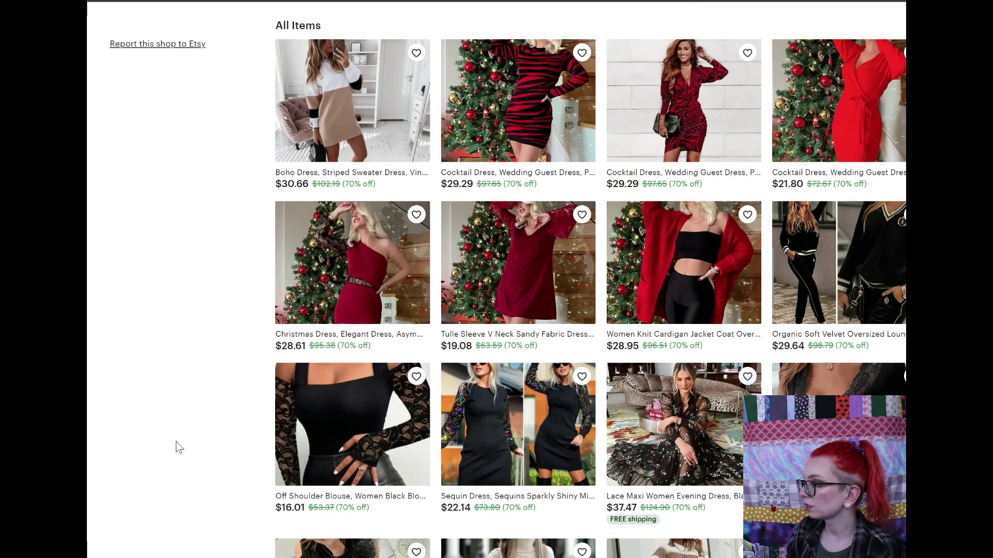
scroll(175, 444, down, 5)
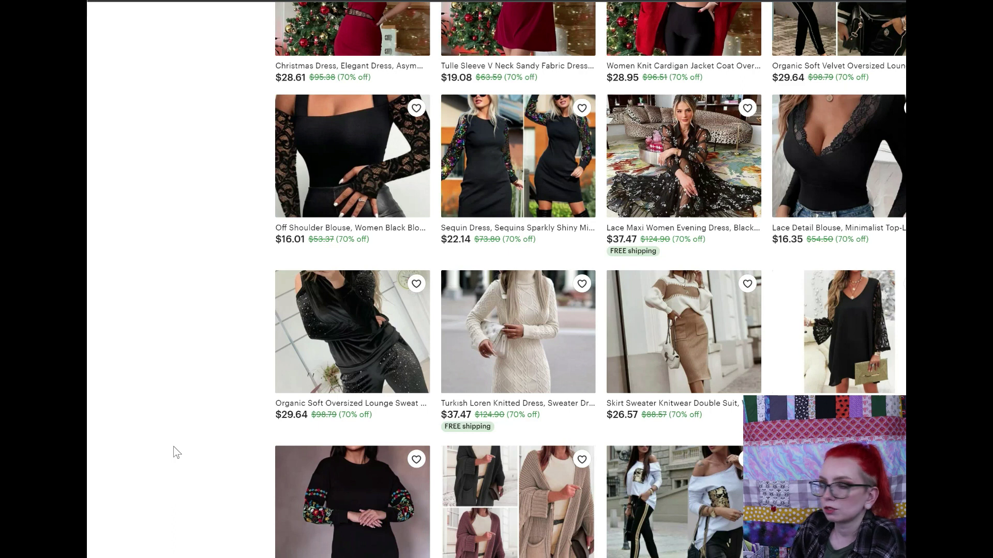
Inspect the photos, description and reviews of AtomAttire's black long maxi infinity dress, then return to the black satin dress results
key(alt+Left)
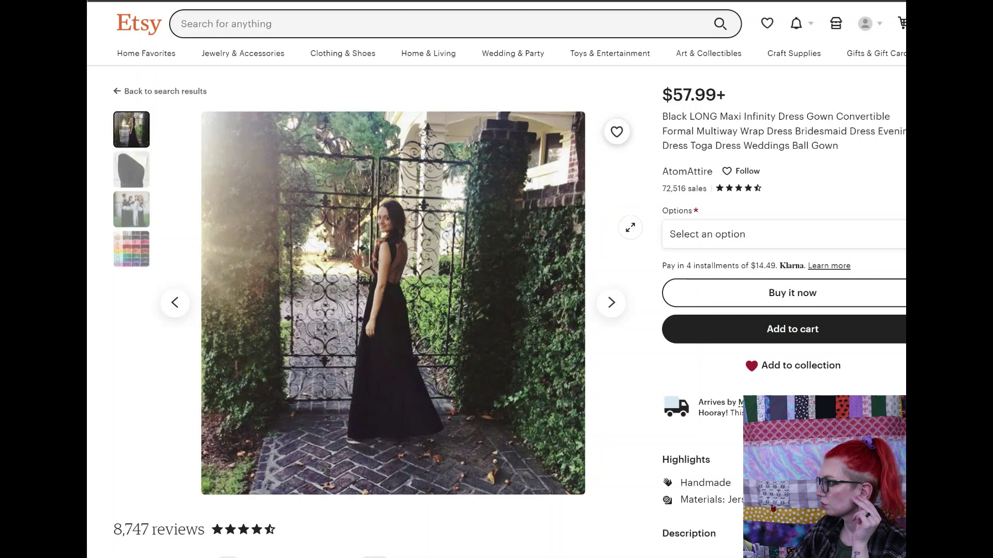
click(676, 232)
scroll(796, 381, down, 5)
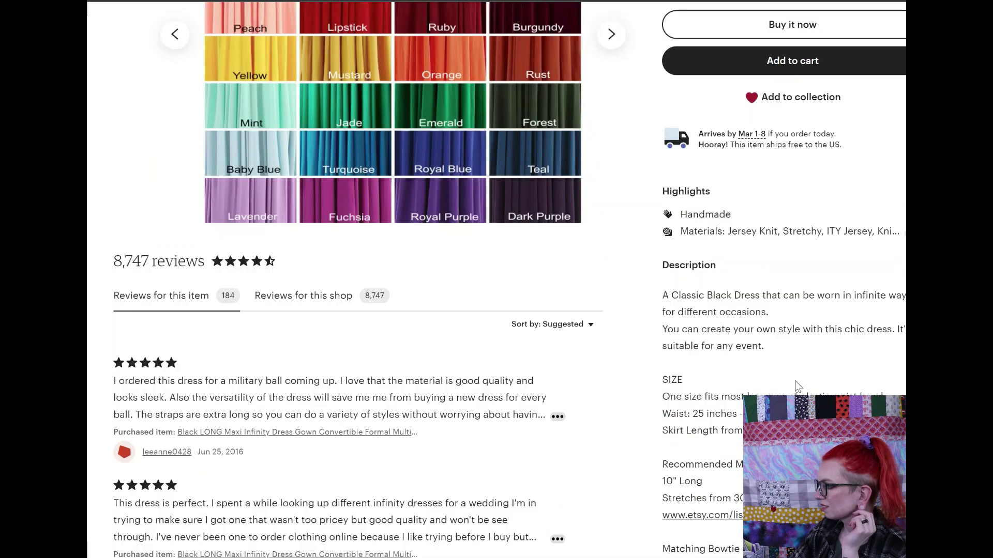
scroll(763, 382, up, 4)
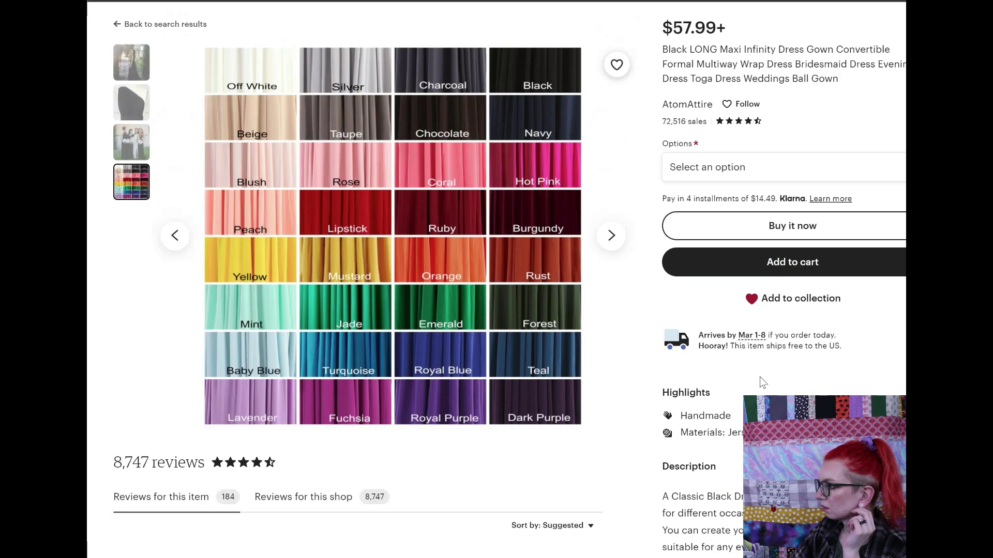
scroll(762, 383, down, 6)
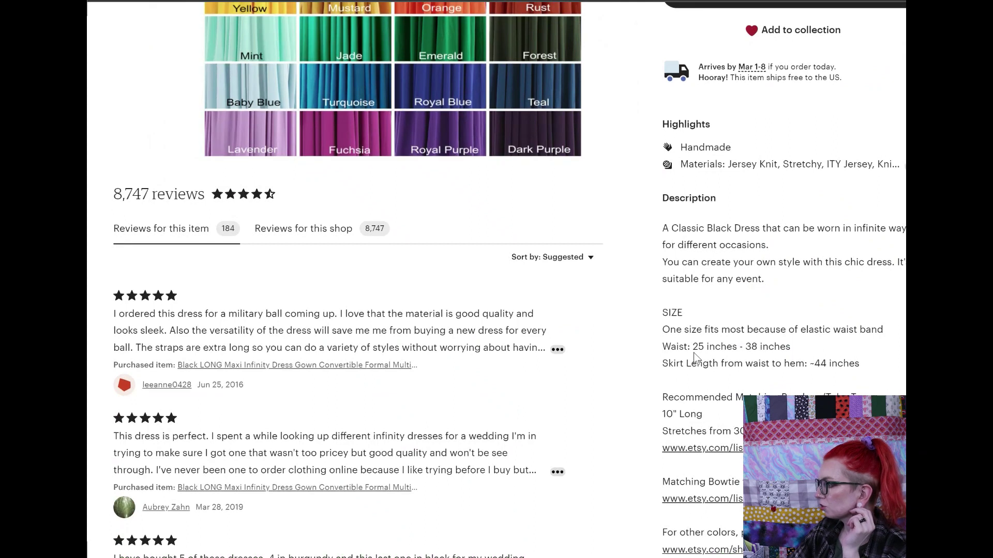
scroll(773, 360, up, 5)
click(131, 102)
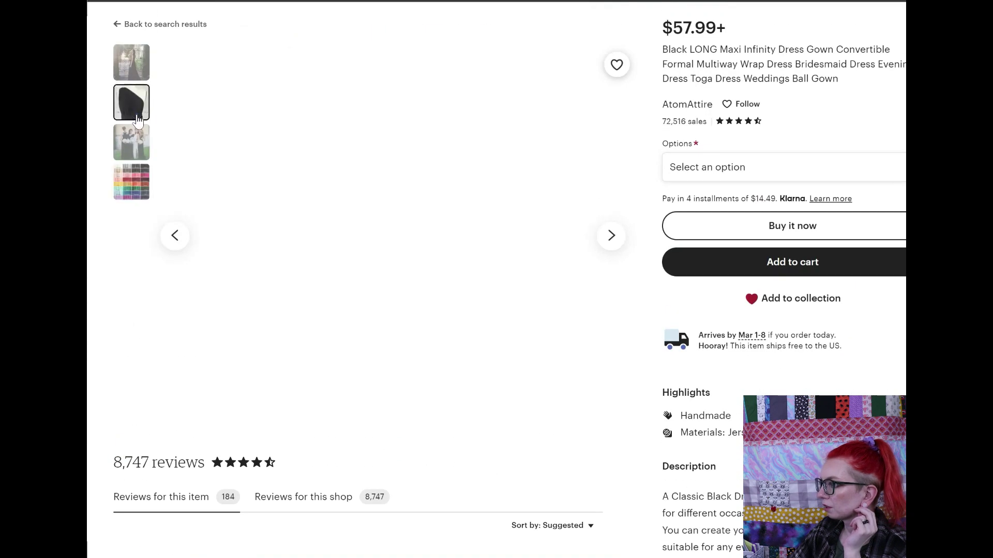
scroll(217, 538, down, 10)
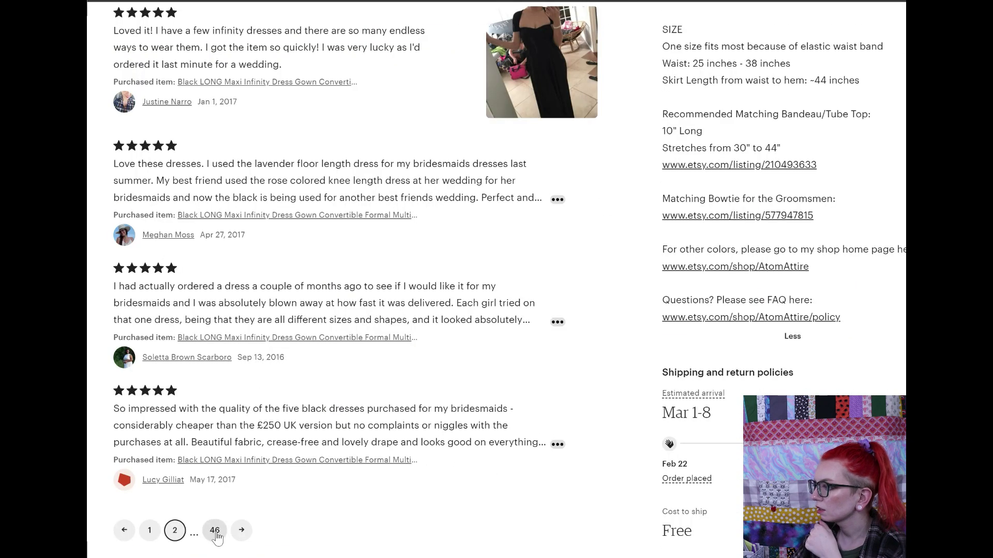
click(241, 530)
scroll(412, 485, down, 15)
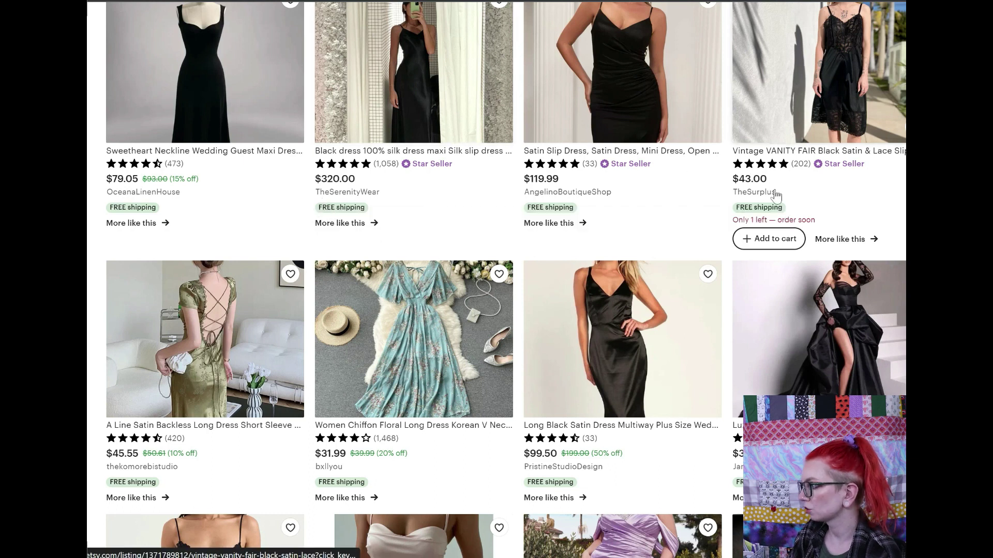
scroll(812, 198, down, 3)
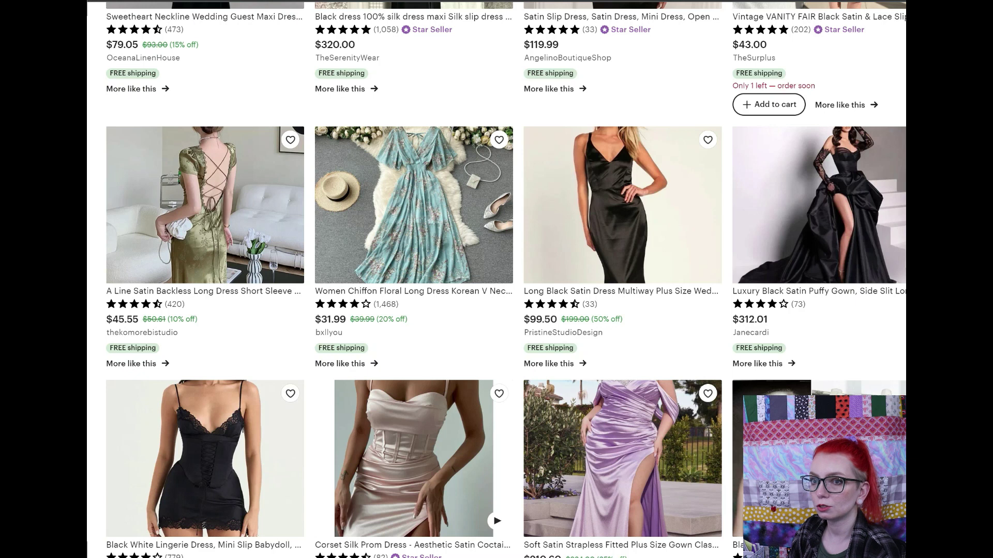
Switch back to the draft listing in Shop Manager and review its pricing, variations, shipping, customs, item weight and packed size fields
scroll(817, 305, down, 10)
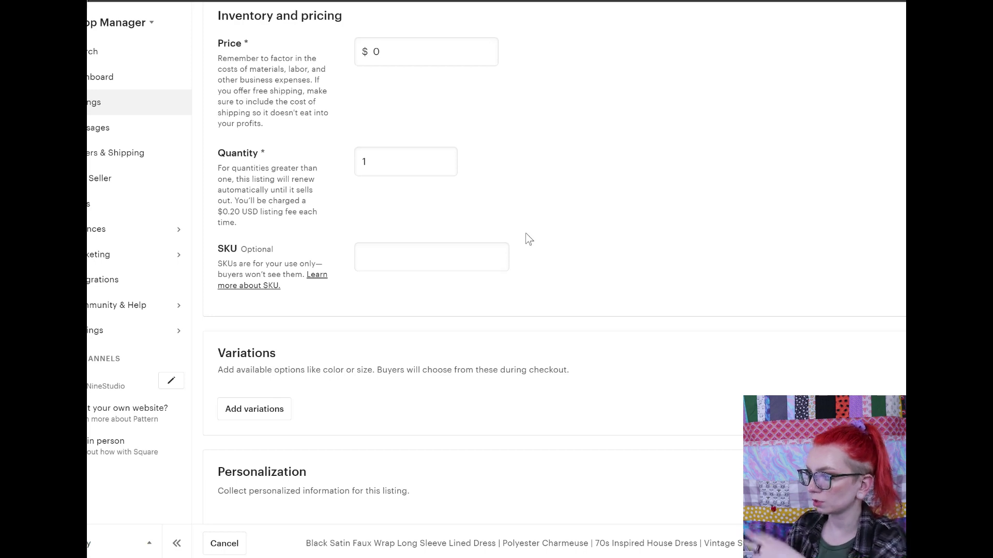
scroll(528, 238, down, 15)
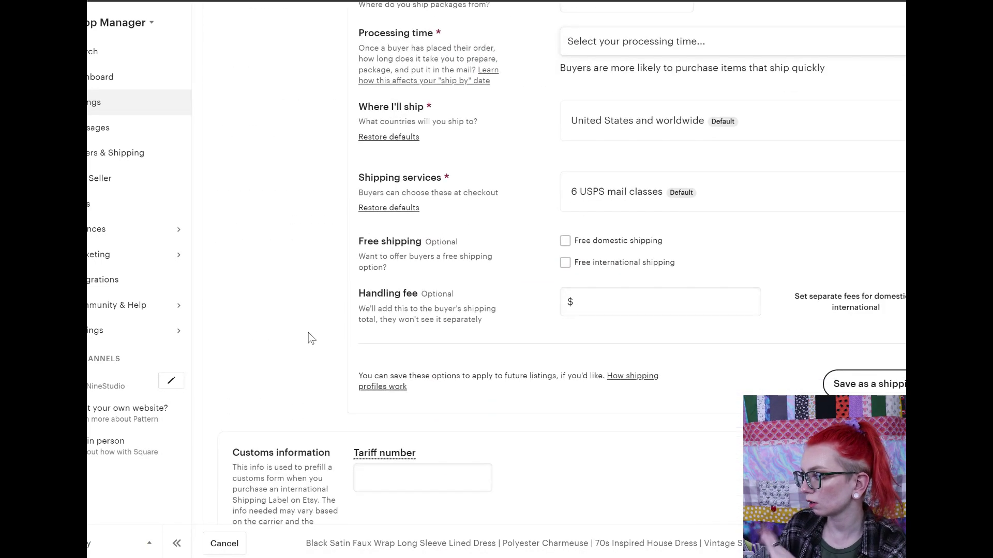
scroll(311, 338, down, 5)
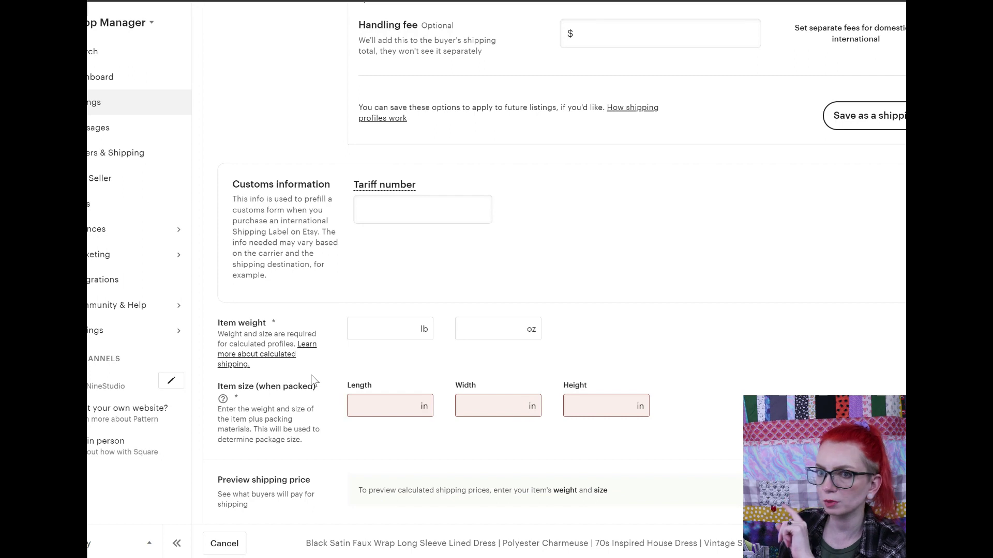